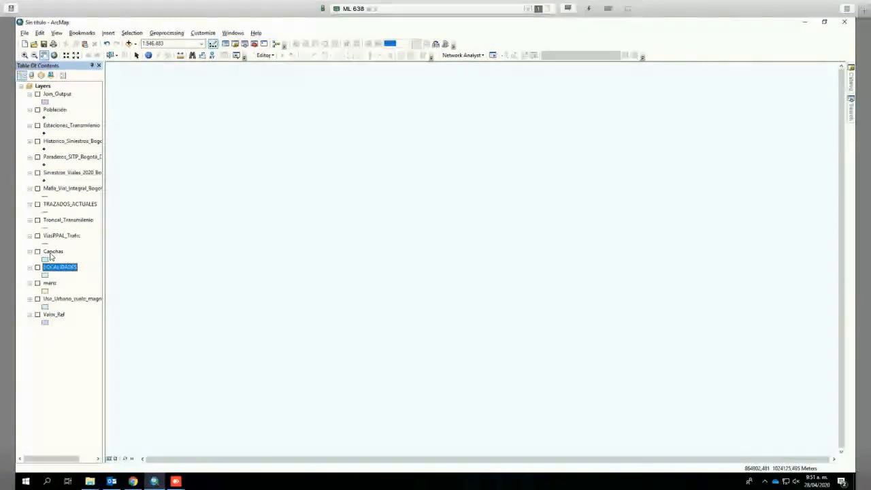
right_click(66, 268)
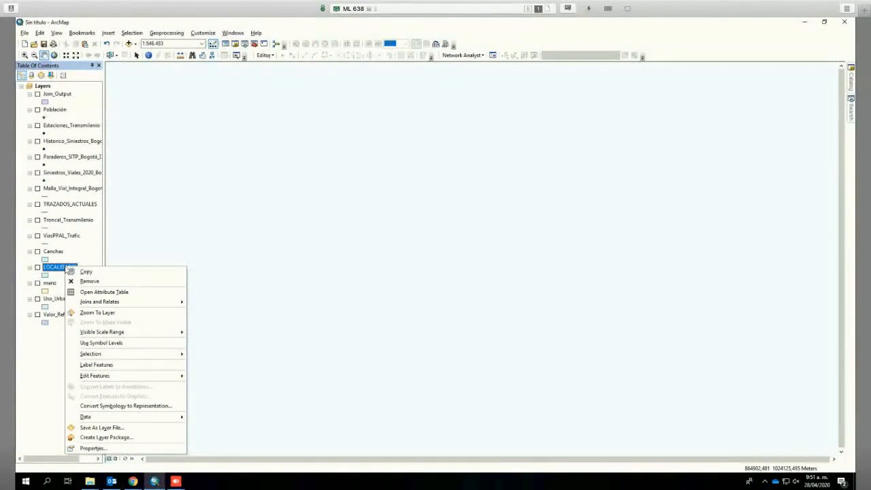
left_click(170, 37)
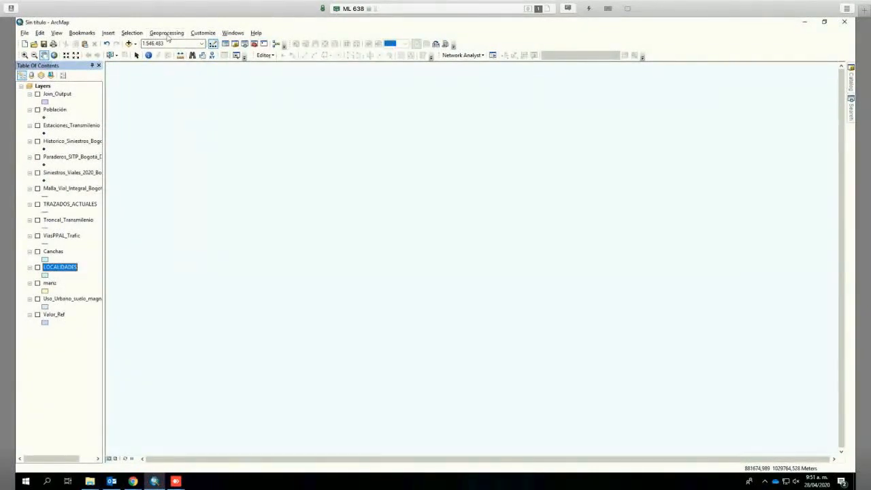
left_click(166, 33)
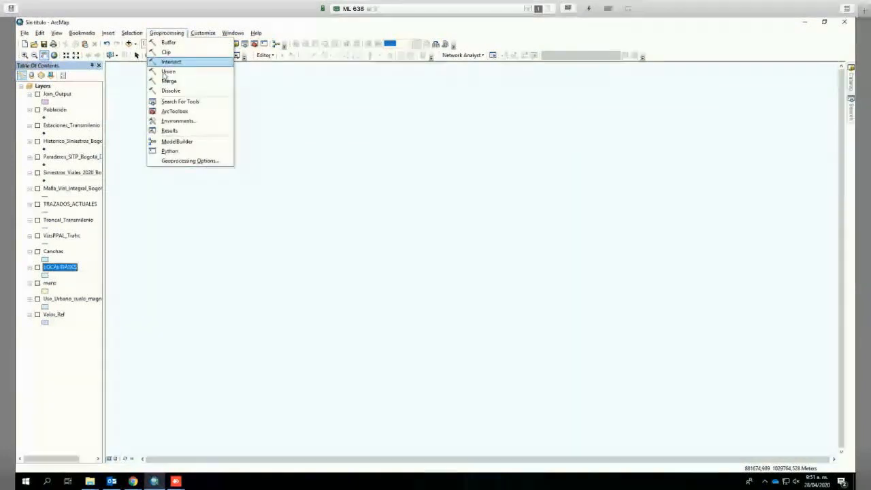
right_click(72, 272)
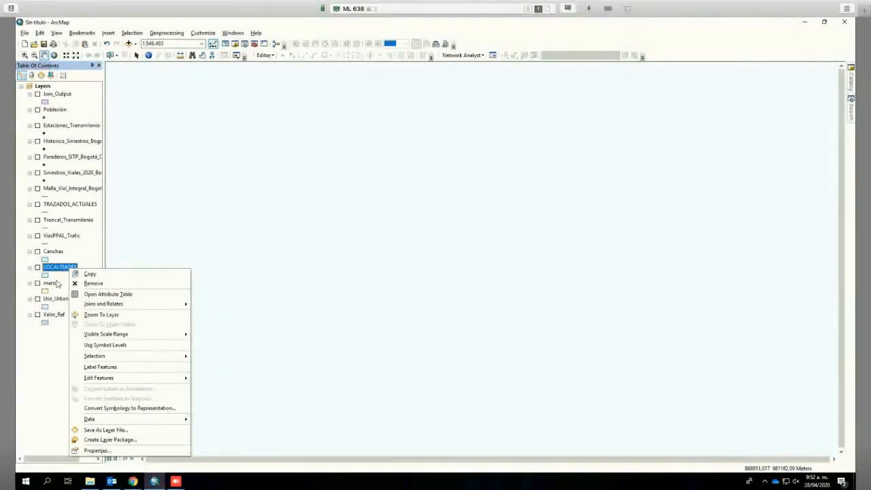
left_click(54, 283)
left_click(59, 271, "ctrl")
left_click(59, 272)
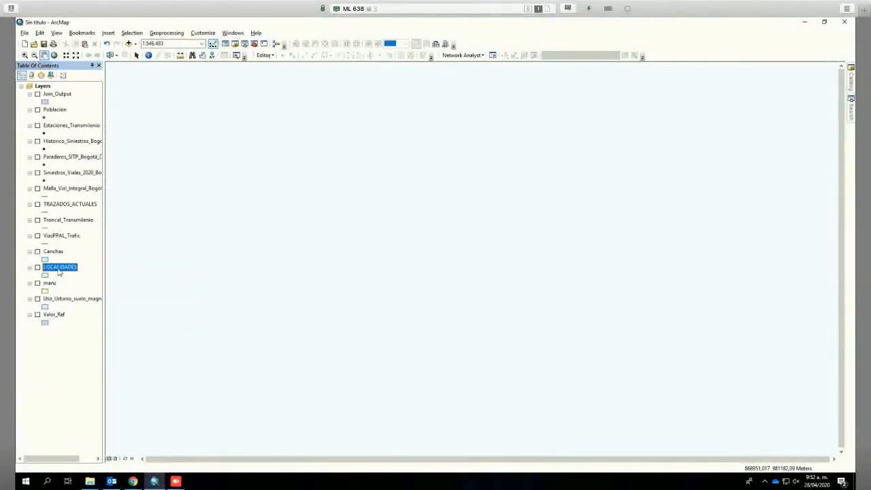
Start a join on the LOCALIDADES layer, set to join data from another layer based on spatial location
right_click(60, 271)
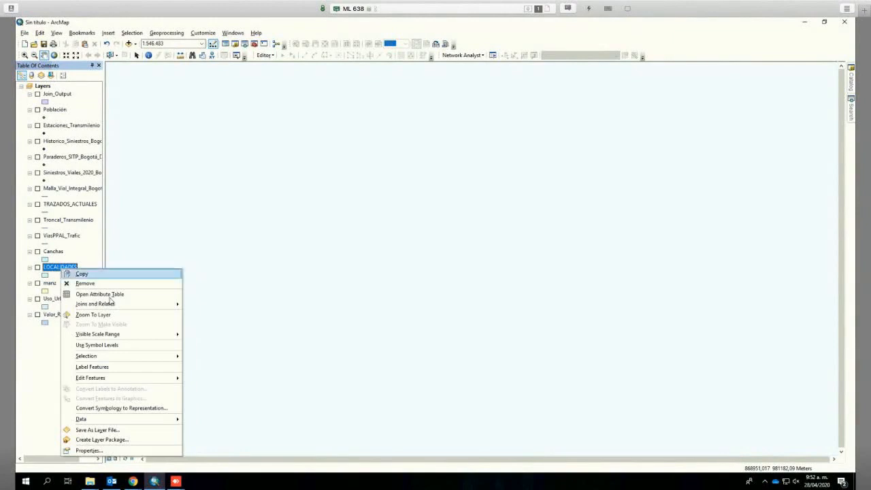
mouse_move(117, 307)
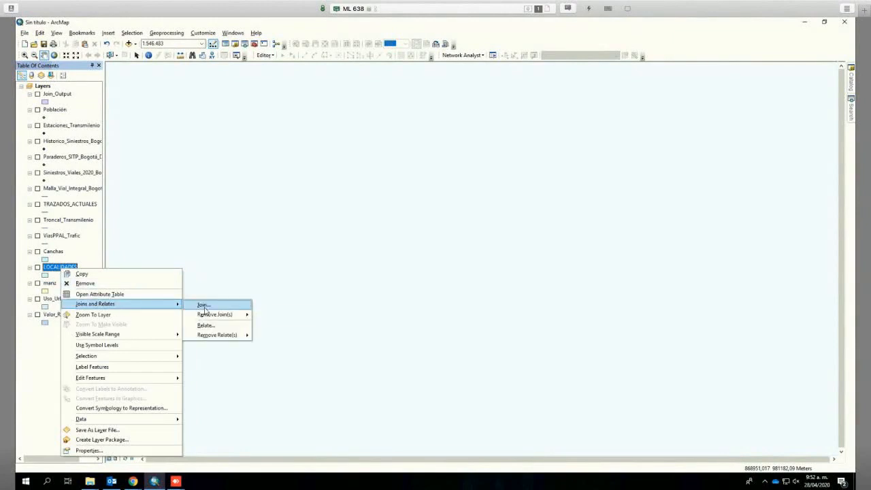
left_click(203, 306)
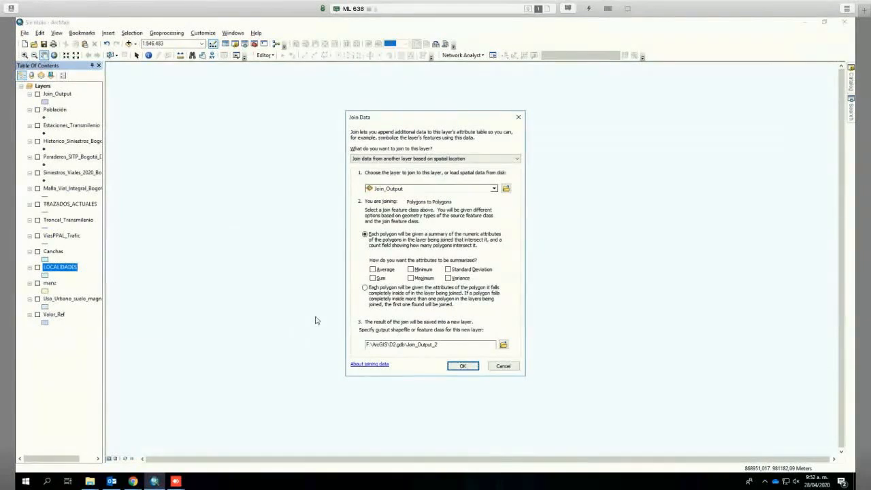
left_click(406, 157)
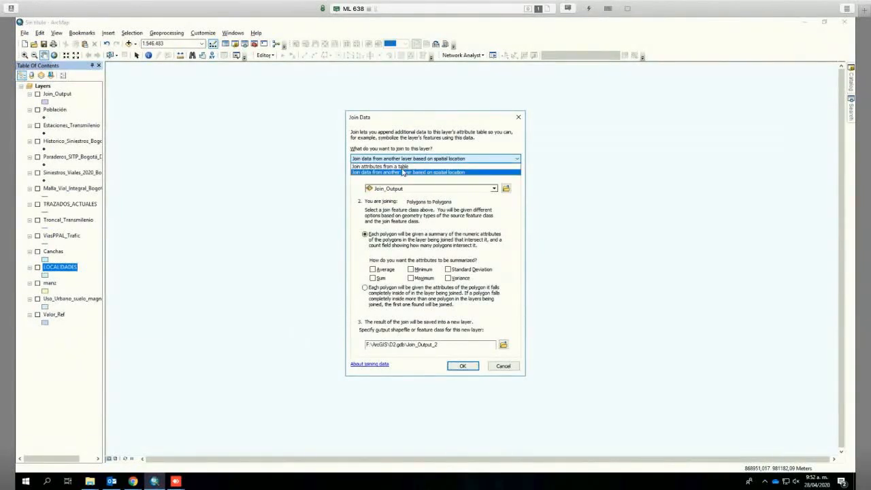
left_click(403, 167)
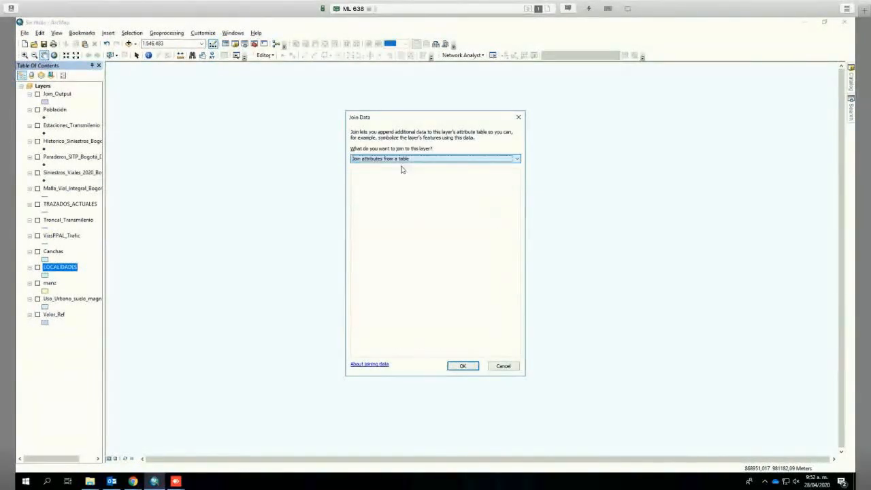
left_click(403, 159)
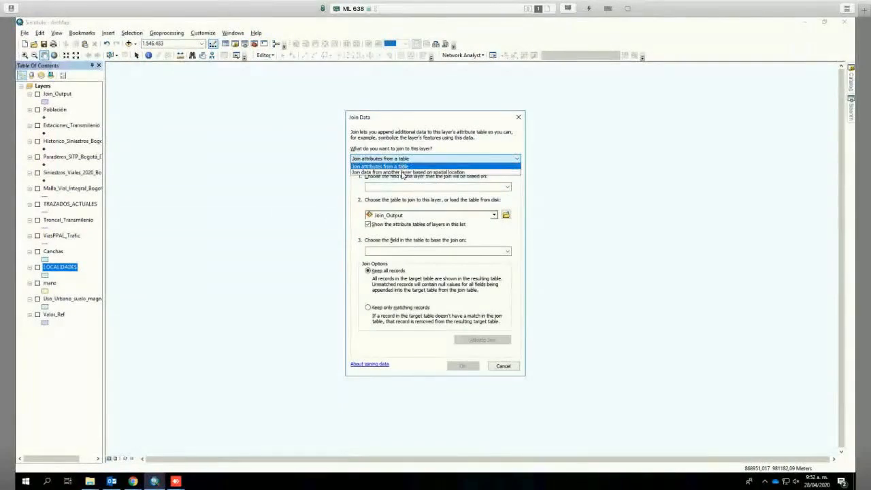
left_click(403, 174)
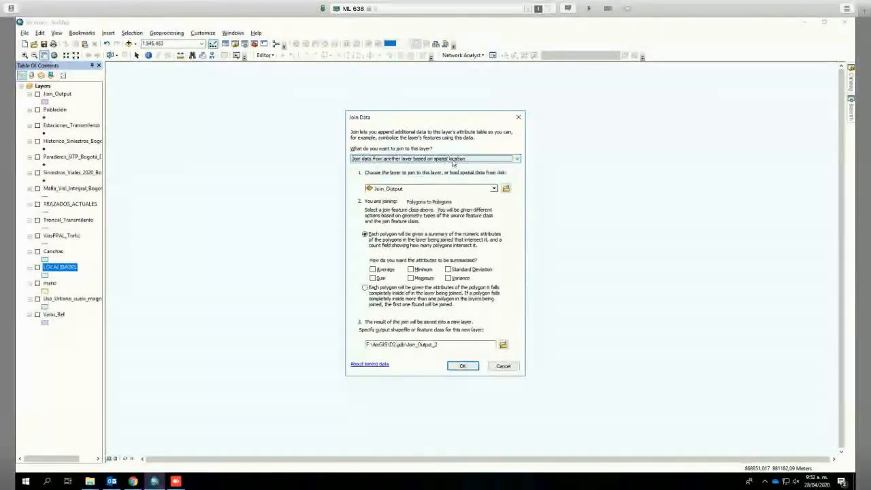
left_click(424, 159)
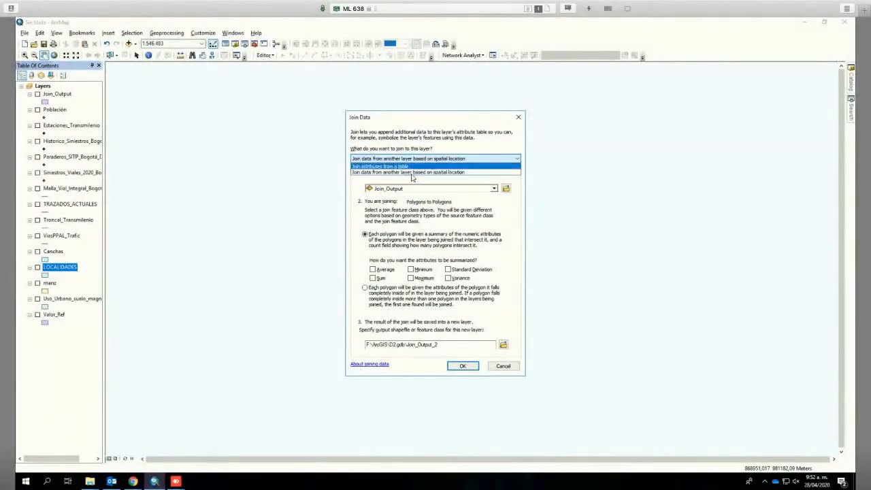
left_click(409, 172)
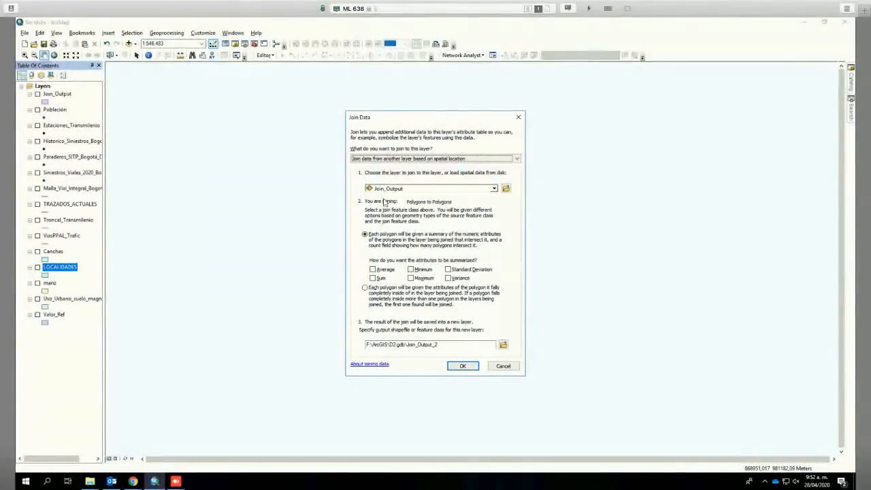
Choose Paraderos_SITP_Bogotá_D_C as the layer to join to LOCALIDADES and run the join with a per-polygon summary and point count
left_click(386, 190)
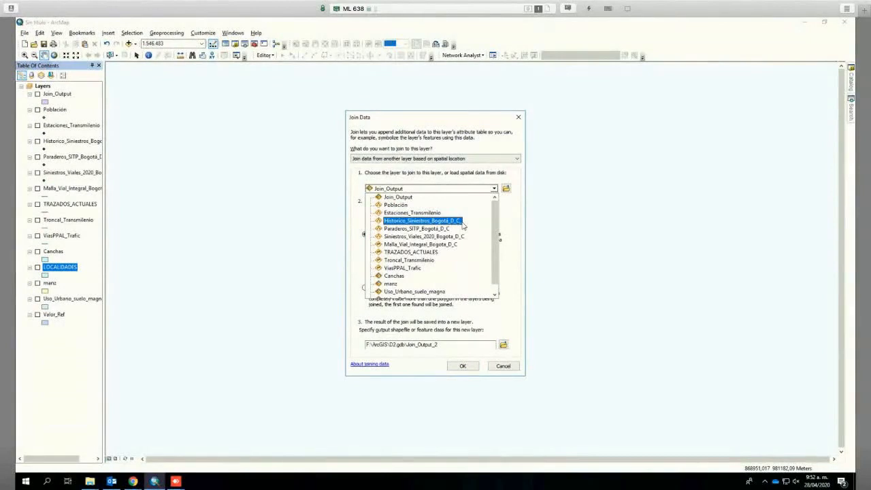
left_click(438, 229)
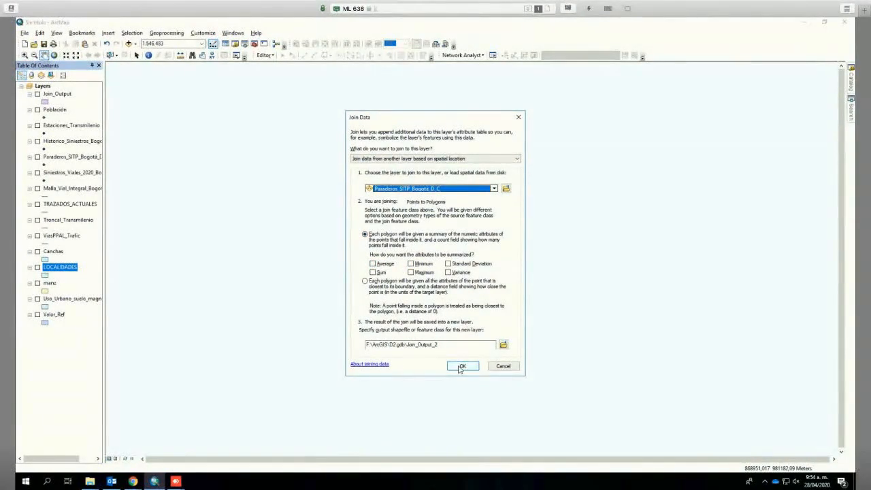
left_click(462, 367)
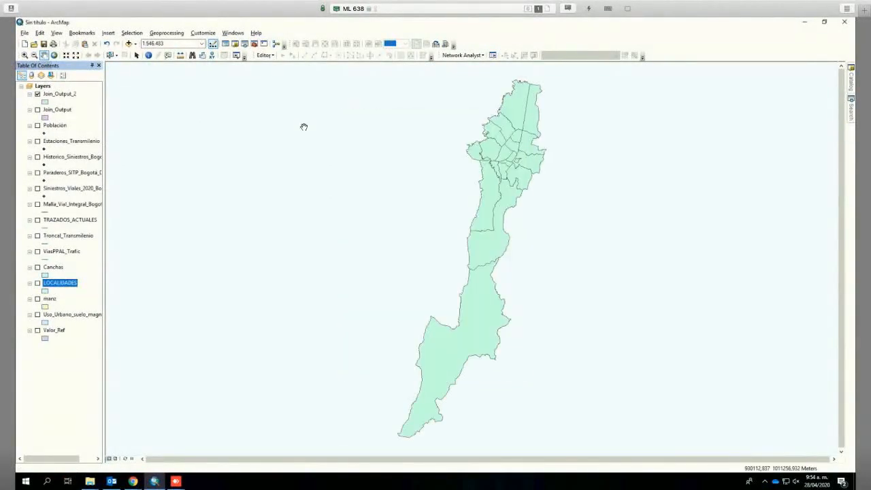
Open the attribute table of the Join_Output_2 layer and view its last columns, including the Count field
right_click(61, 95)
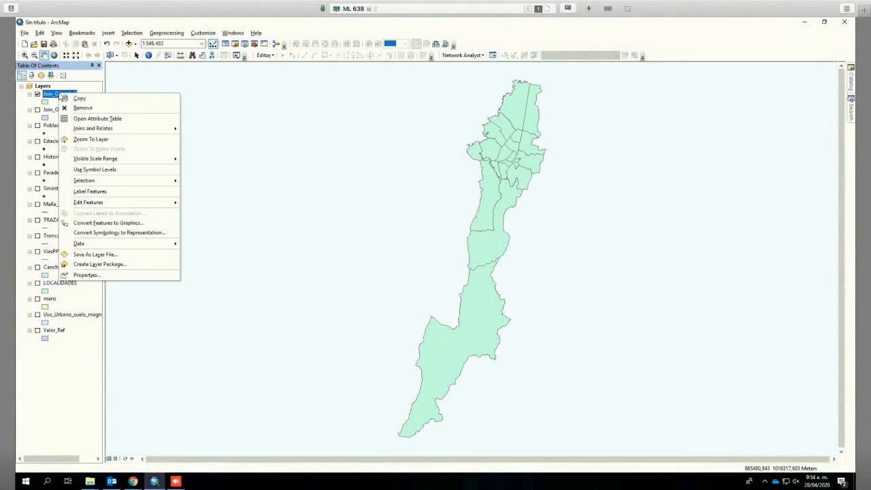
left_click(91, 118)
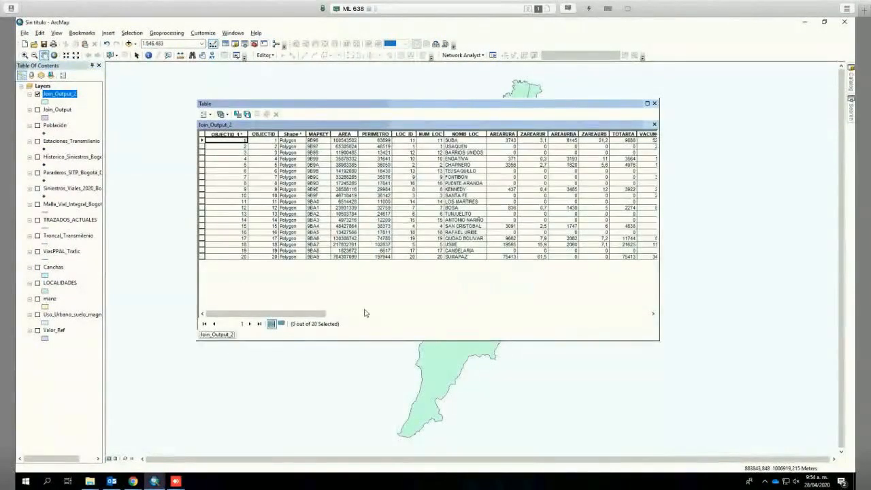
left_click(654, 105)
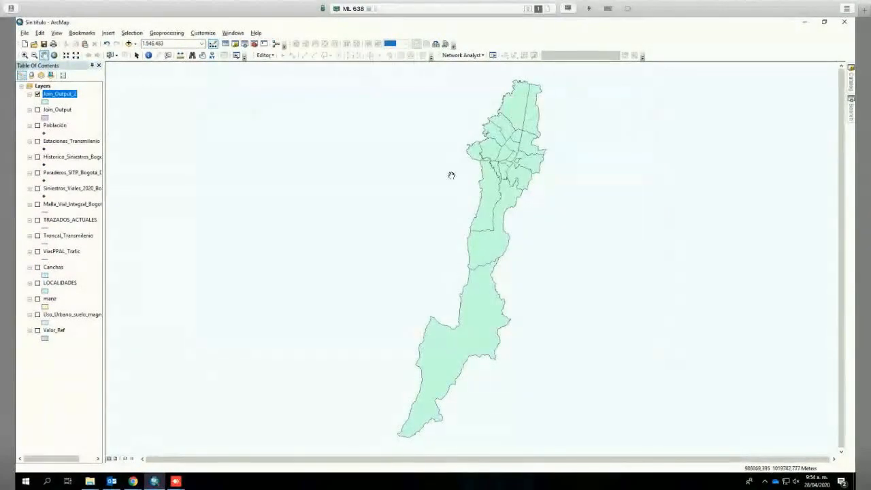
right_click(70, 98)
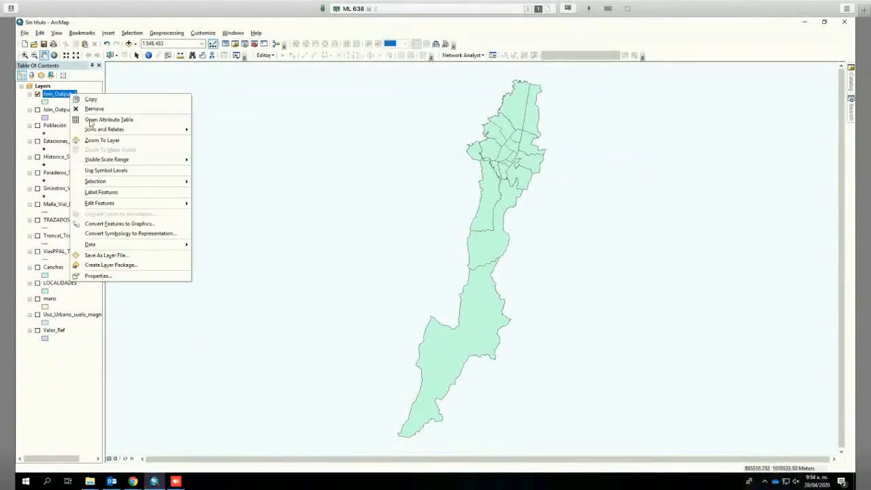
left_click(92, 117)
left_click_drag(299, 314, 616, 310)
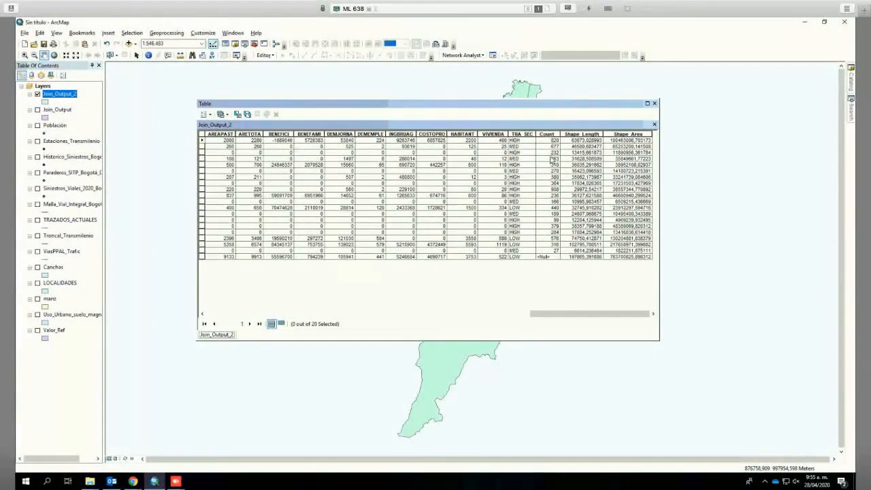
View the statistics of the Count field in the joined table, examine the mean, and close the statistics and the table
left_click(544, 134)
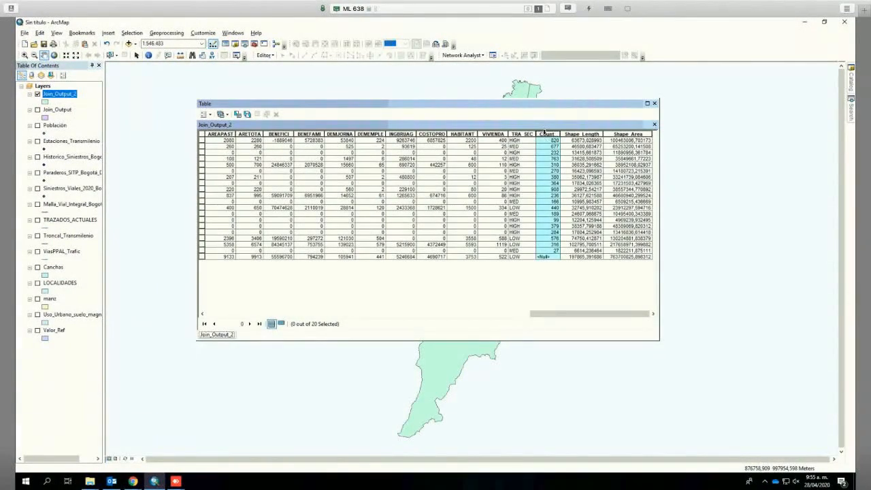
right_click(546, 136)
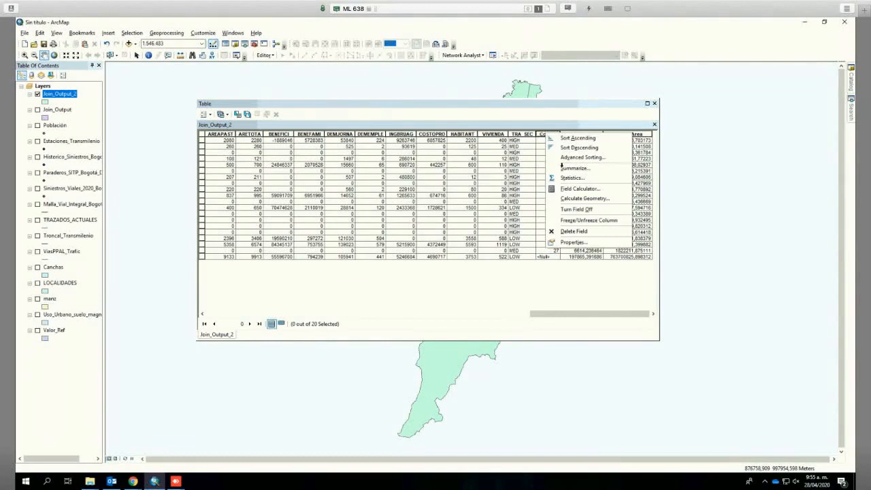
left_click(571, 178)
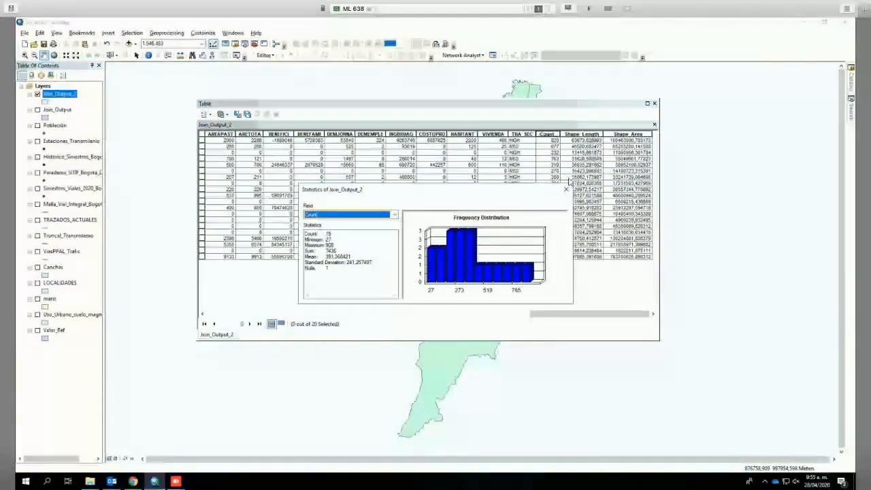
left_click_drag(325, 257, 336, 256)
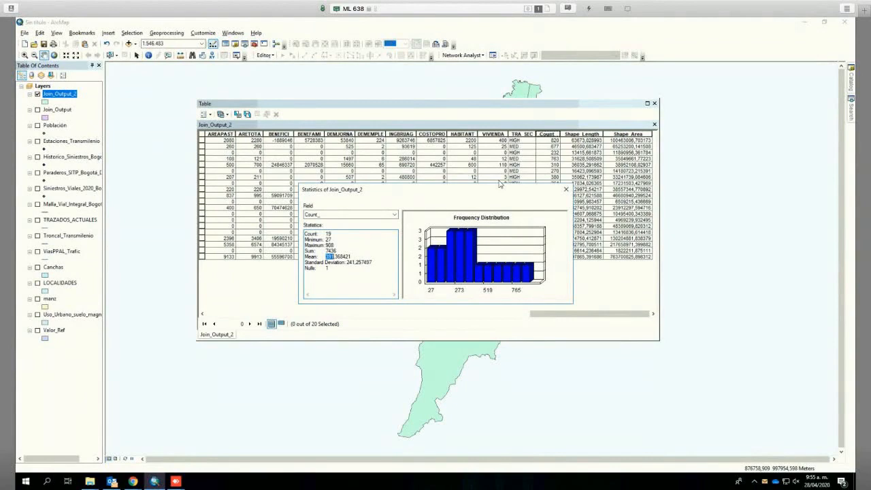
left_click(566, 191)
left_click(653, 102)
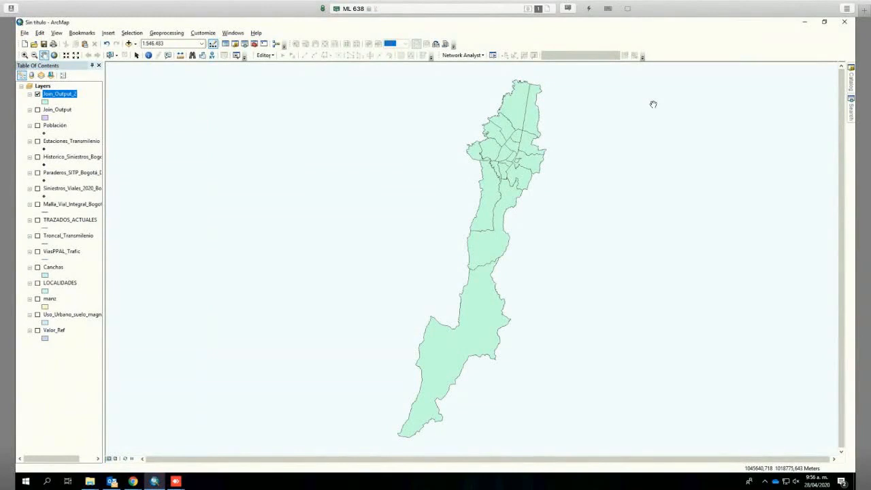
Search for the Spatial Join tool, open it, and look through its parameters
left_click(851, 107)
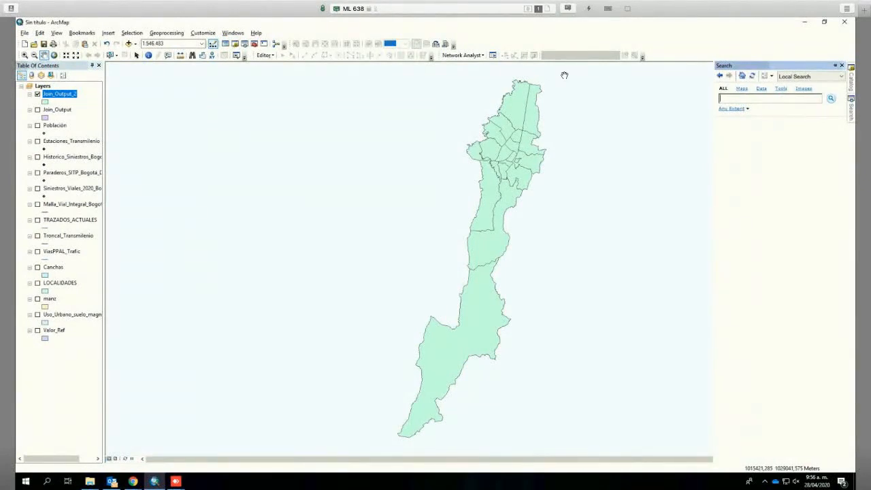
type("SPATIAL JO")
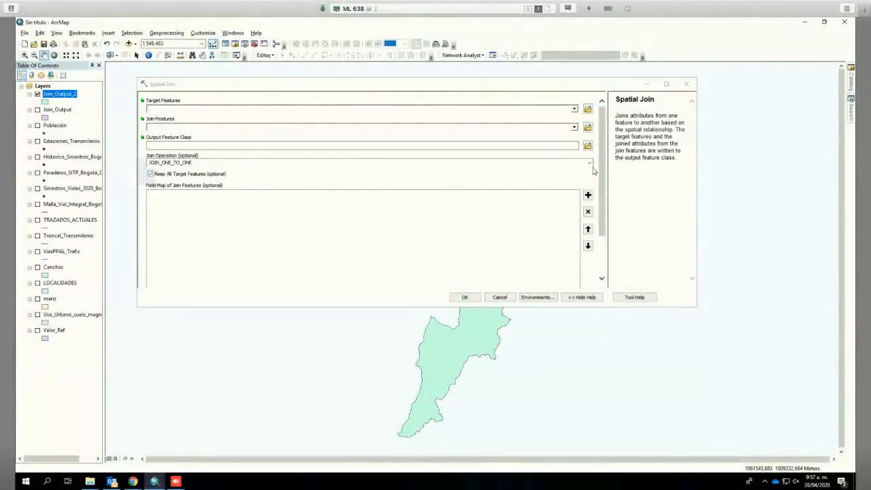
scroll(602, 197, "down", 3)
scroll(602, 204, "up", 3)
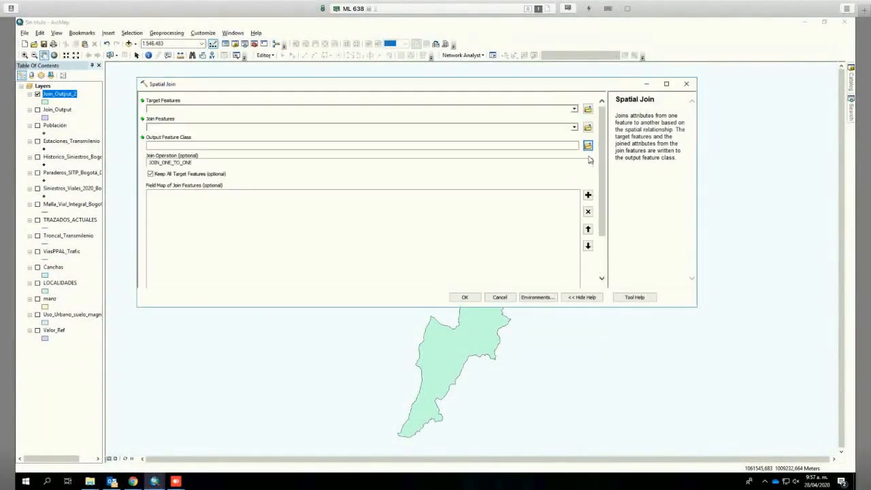
Examine the Spatial Join tool's join operation and match option choices, then close the tool without running it
left_click(589, 164)
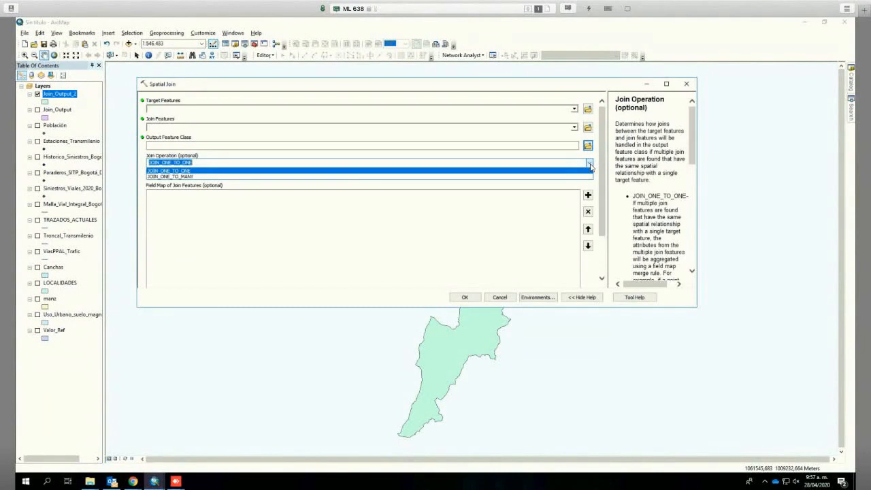
left_click(590, 164)
scroll(592, 205, "down", 2)
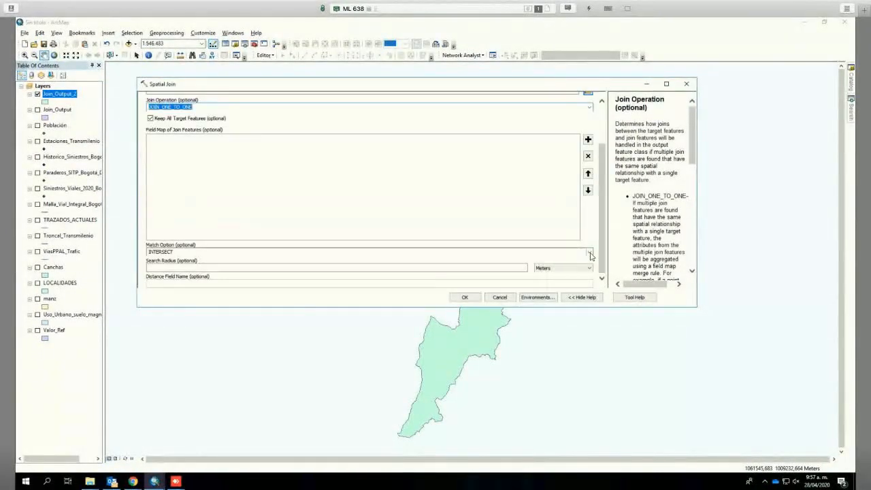
left_click(590, 252)
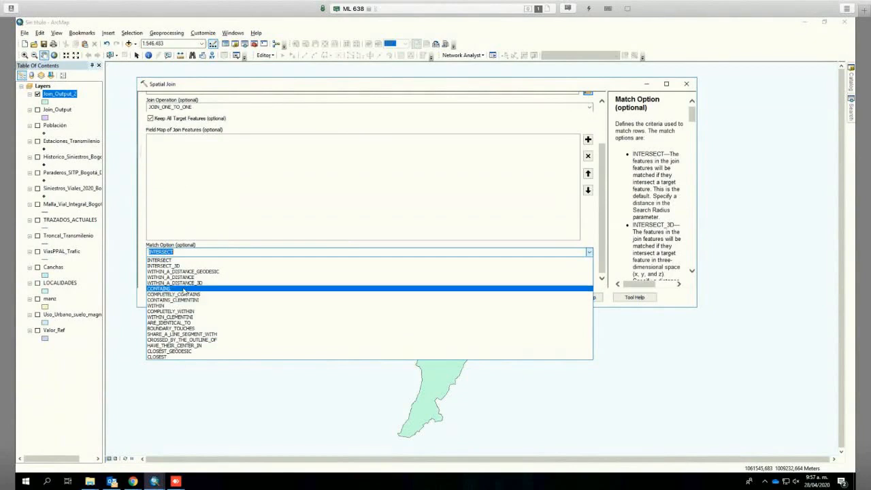
left_click(234, 253)
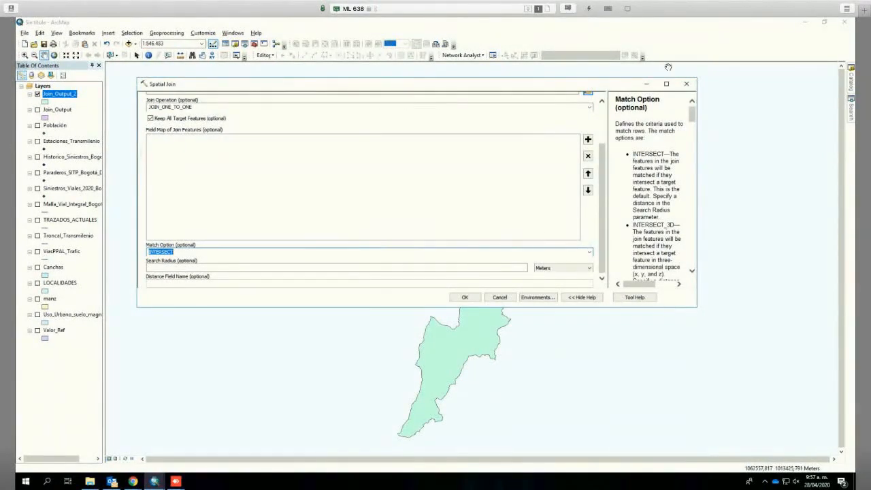
left_click(685, 82)
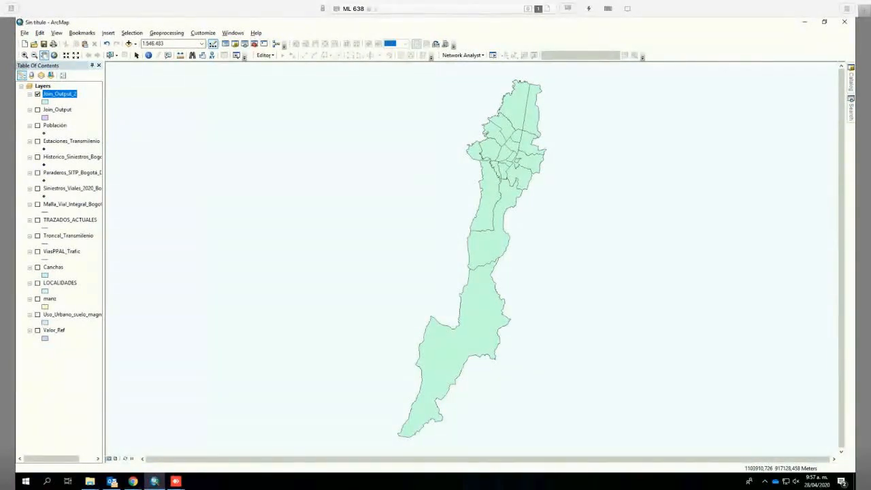
Examine the spatial-location join options for LOCALIDADES with Paraderos_SITP_Bogotá_D_C as the join layer, and close the dialog without joining
right_click(66, 282)
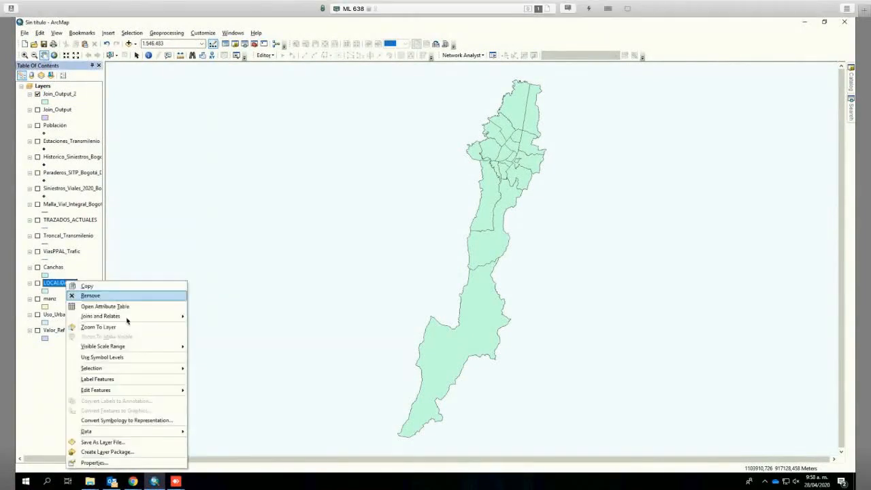
mouse_move(129, 316)
left_click(210, 317)
left_click(383, 159)
left_click(379, 174)
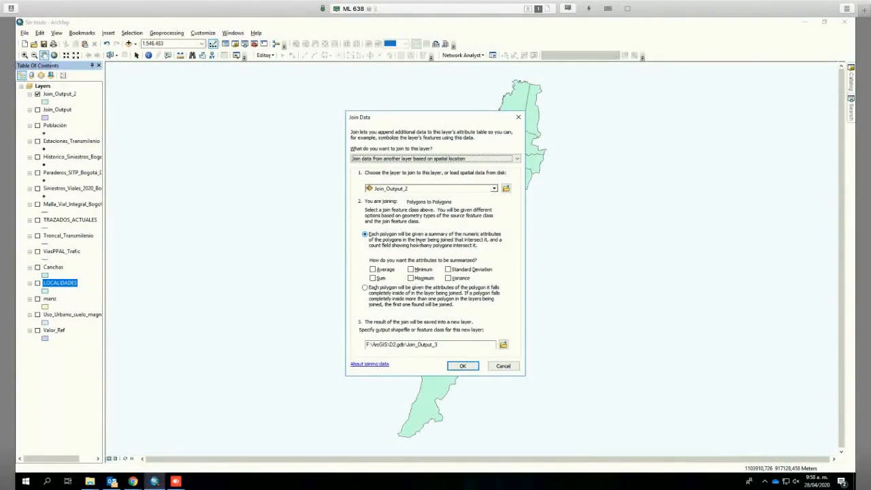
left_click(418, 189)
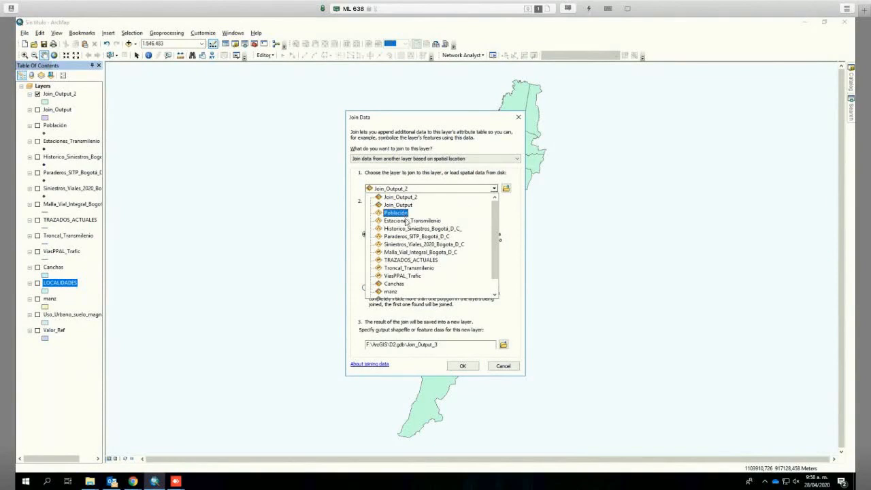
left_click(412, 238)
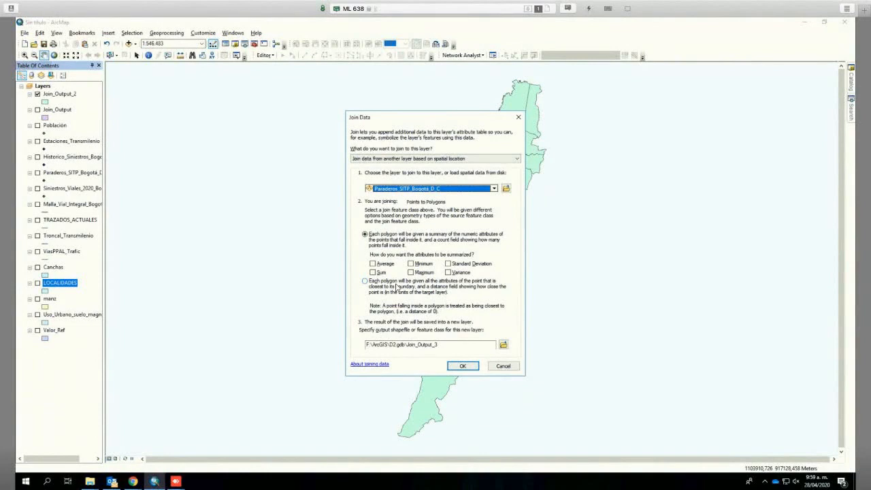
left_click(519, 117)
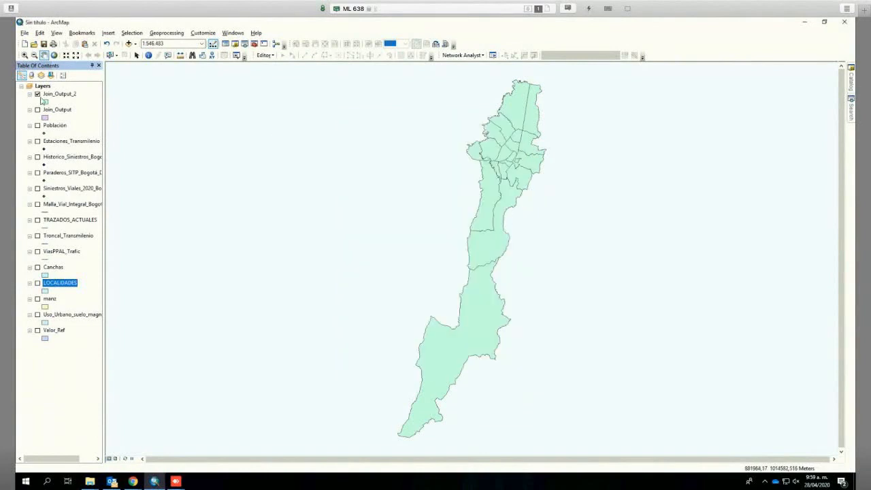
Hide the Join_Output_2 layer and display the LOCALIDADES layer, focusing on the northern localities
left_click(37, 94)
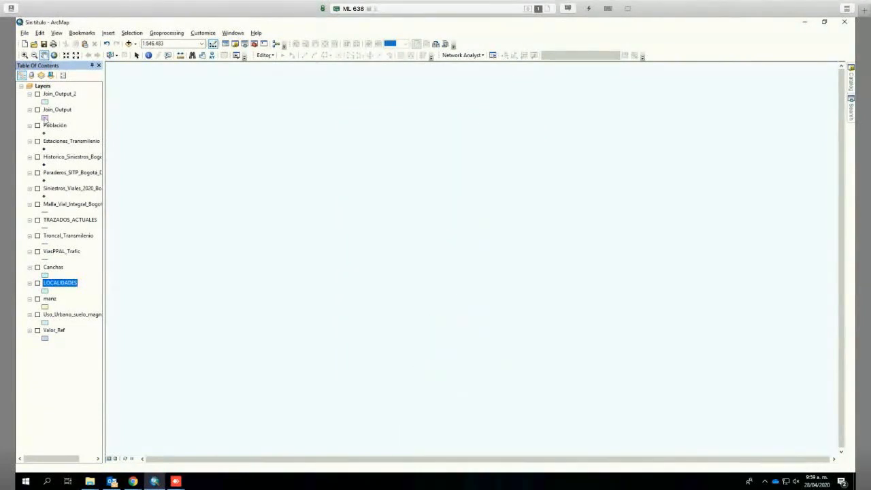
left_click(36, 284)
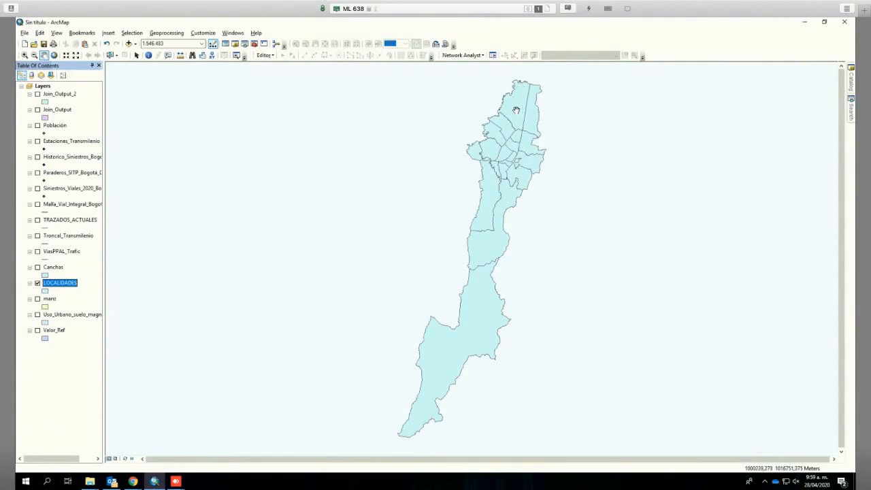
left_click_drag(532, 99, 518, 150)
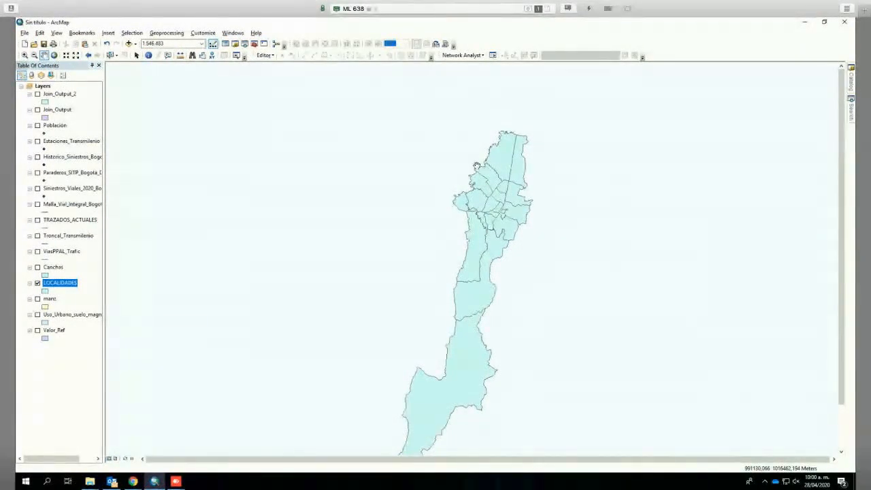
left_click_drag(506, 185, 488, 189)
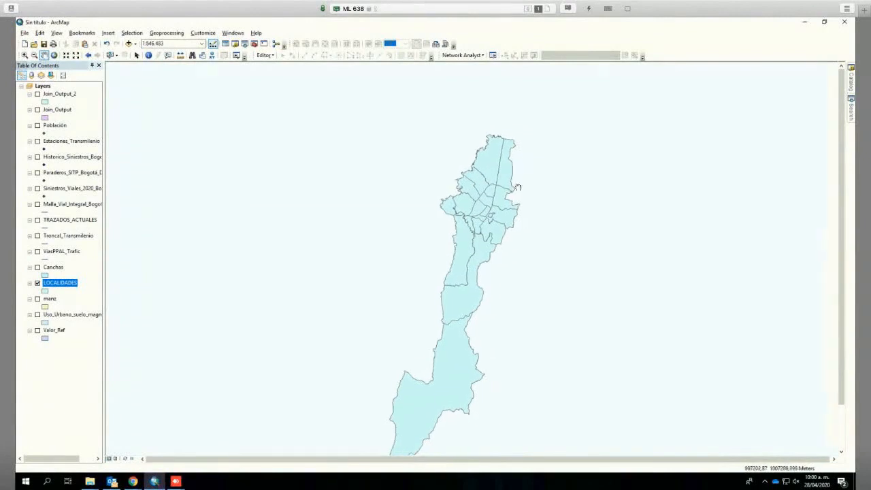
left_click(25, 55)
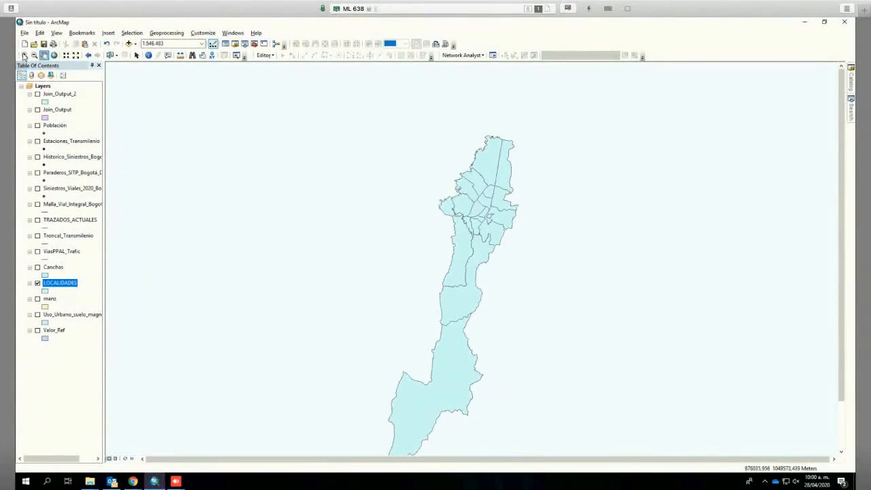
left_click(568, 282)
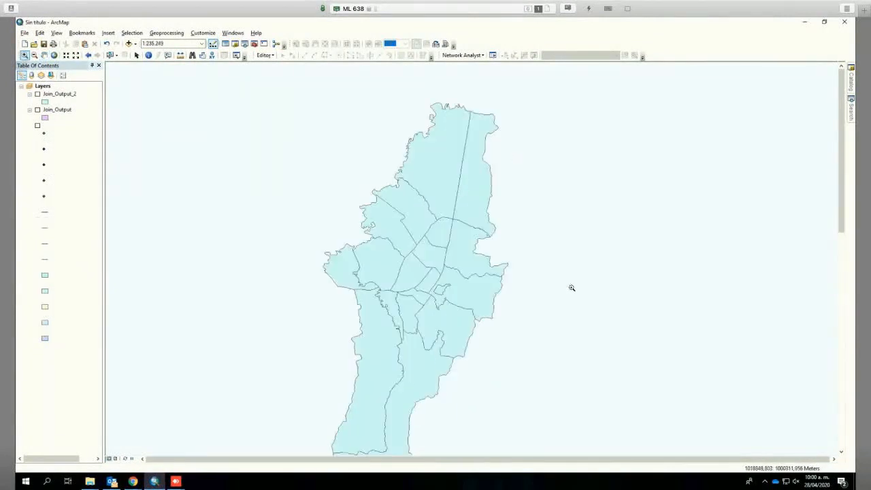
left_click_drag(517, 291, 543, 283)
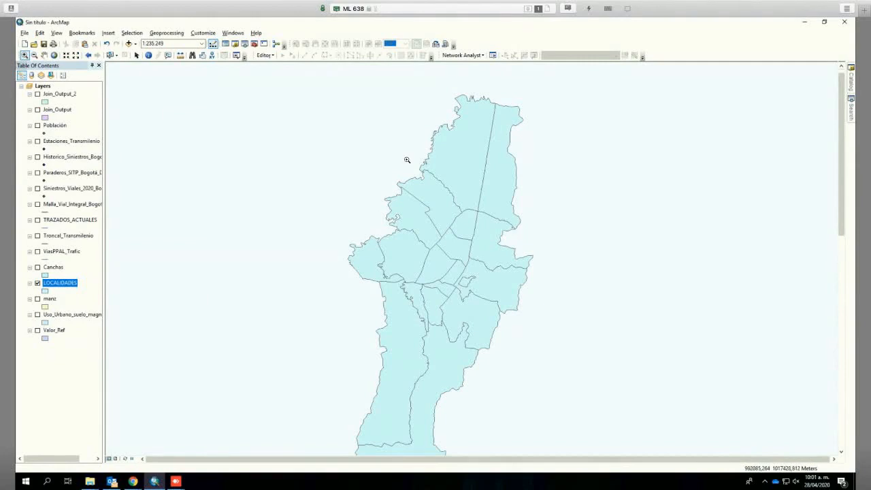
left_click(436, 34)
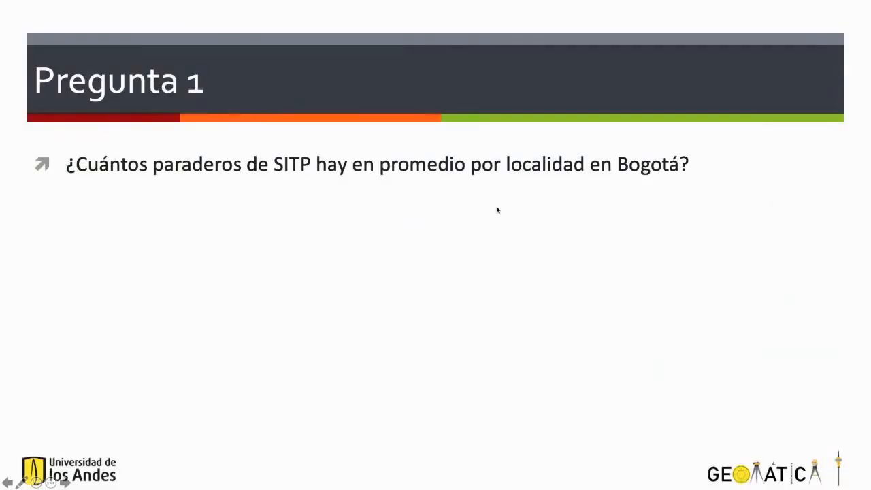
key("Right")
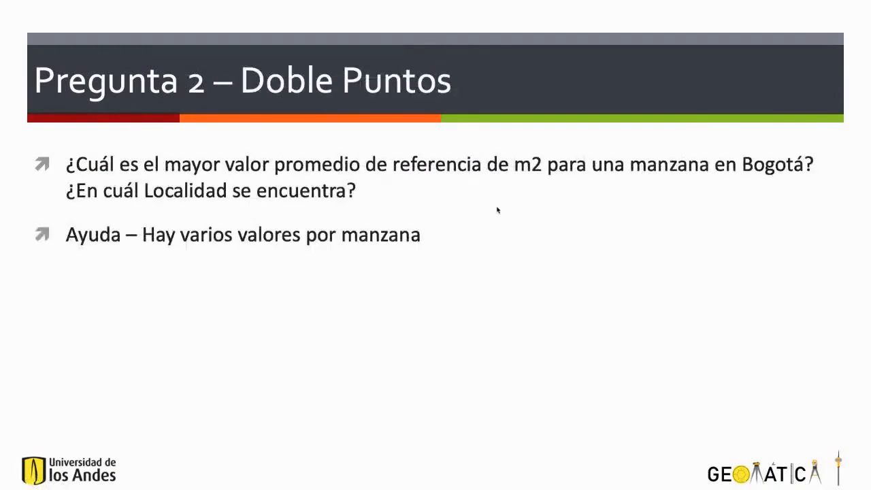
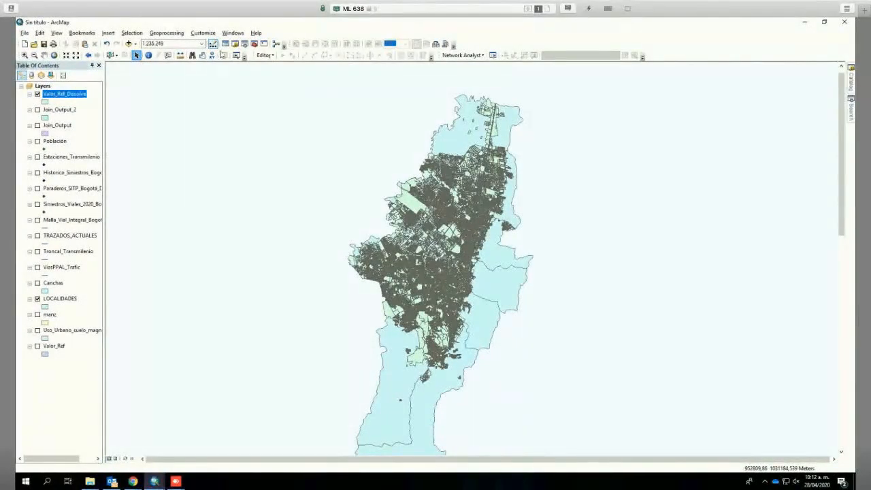
Set up a Dissolve of the Valor_Ref layer with MANCODIGO as the dissolve field
left_click(168, 33)
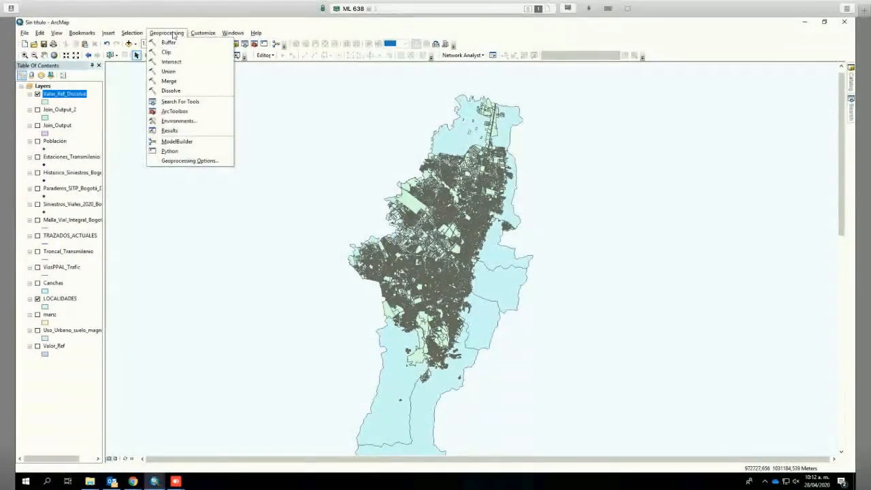
left_click(169, 91)
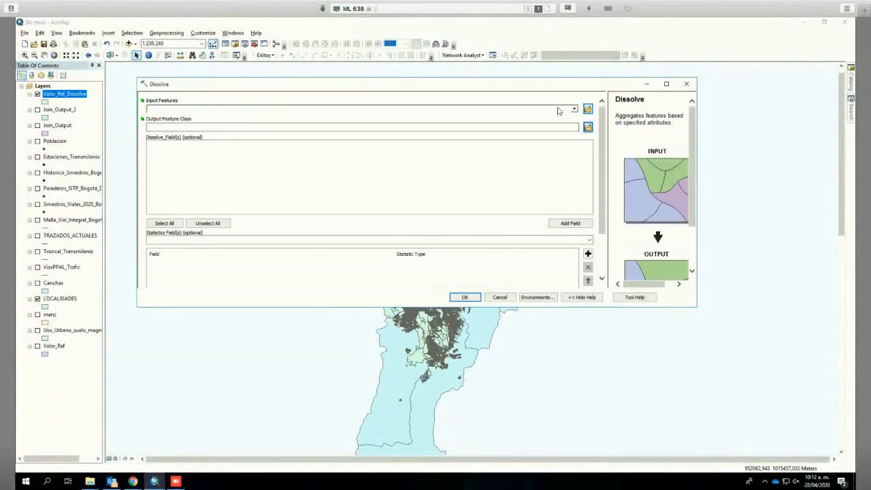
left_click(573, 109)
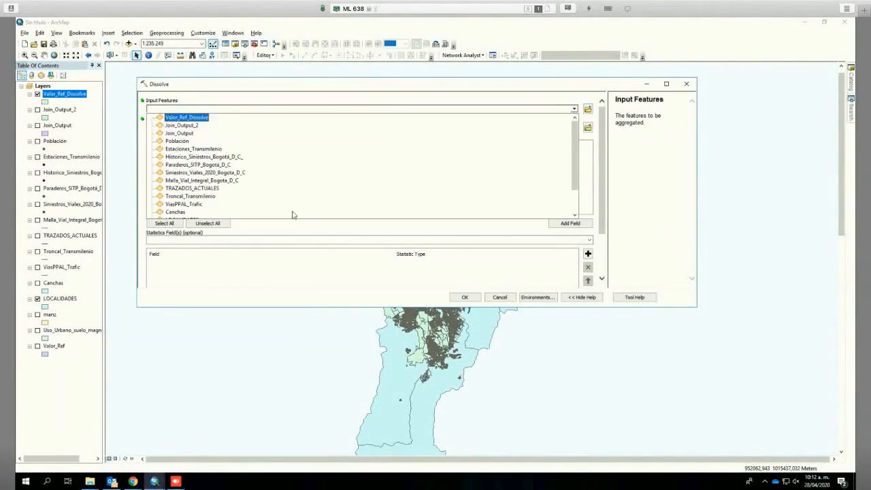
scroll(574, 202, "down", 2)
left_click(176, 196)
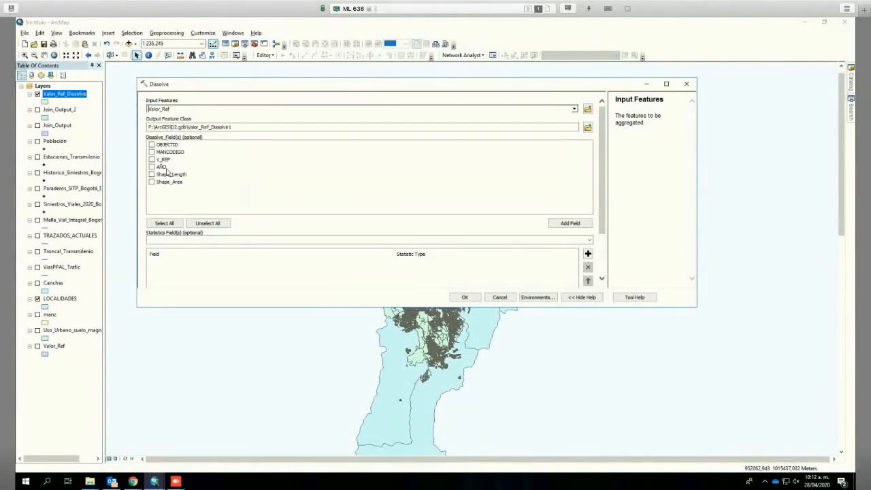
left_click(170, 153)
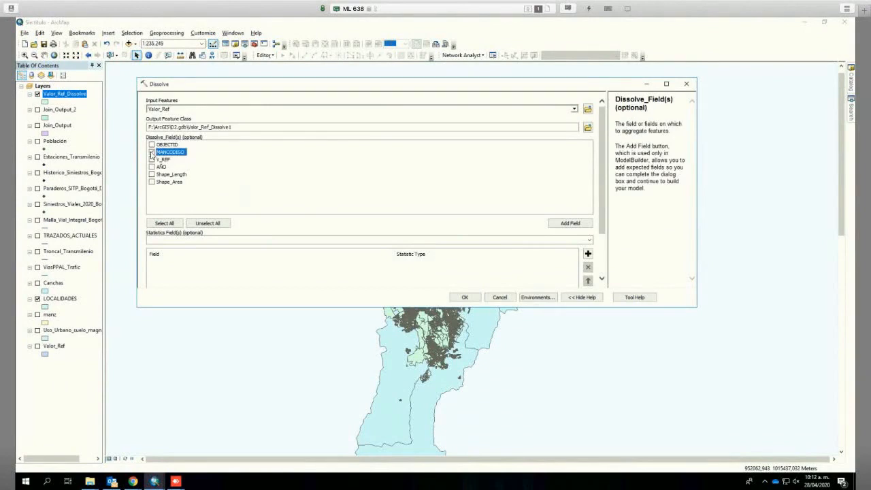
left_click(152, 153)
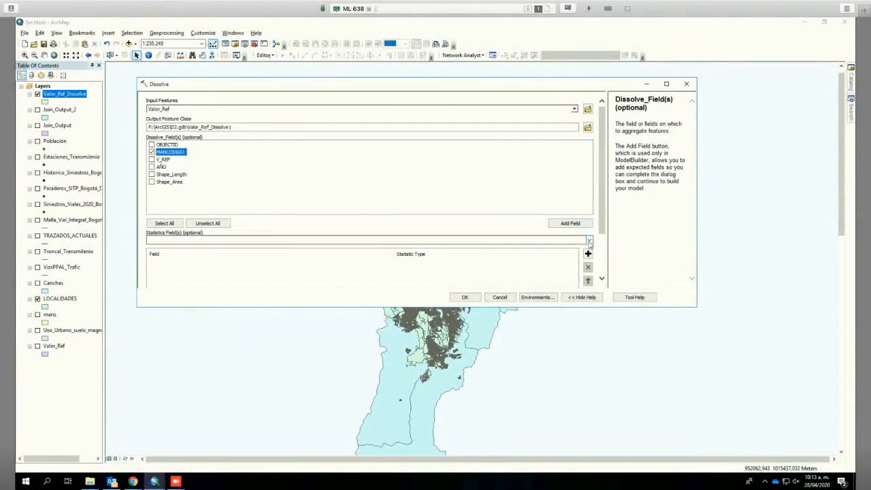
Add V_REF as a statistics field of the Dissolve with MEAN as its statistic type
left_click(589, 240)
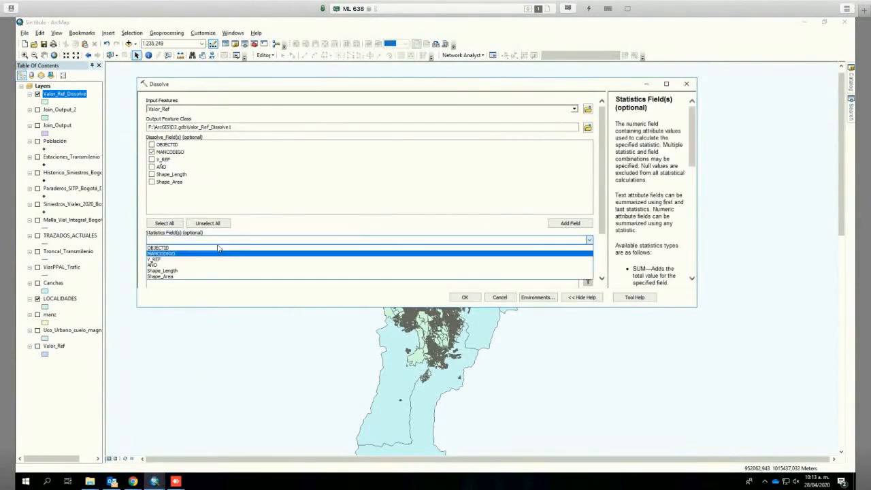
left_click(160, 259)
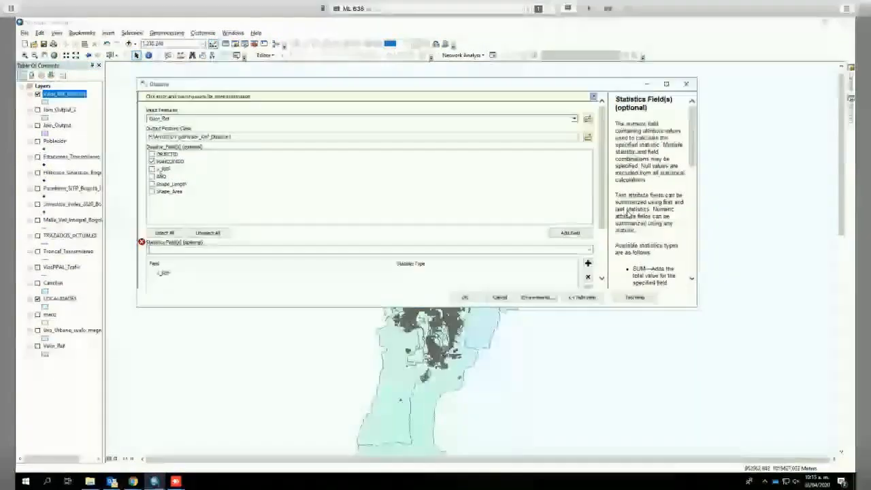
scroll(600, 239, "down", 3)
left_click(414, 207)
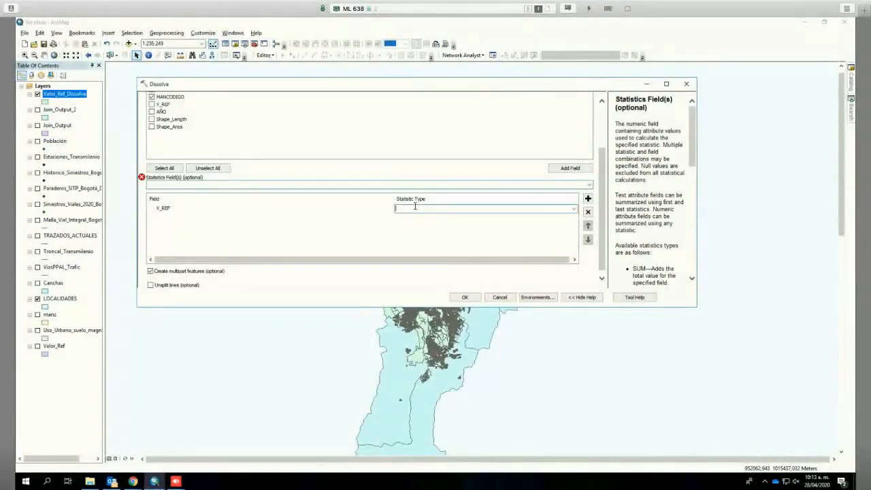
left_click(573, 209)
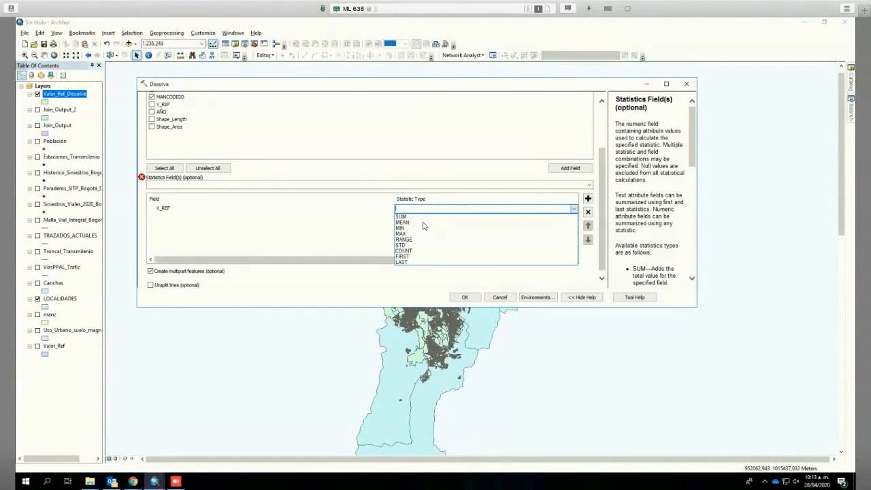
left_click(141, 178)
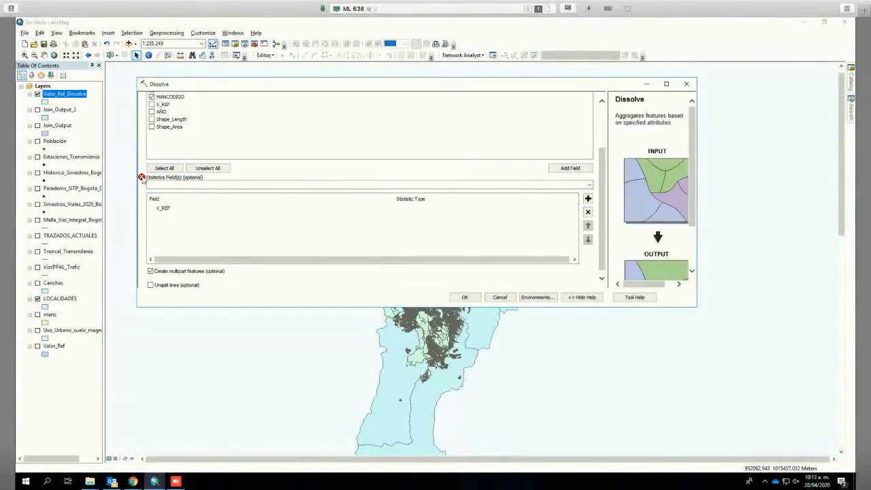
mouse_move(141, 178)
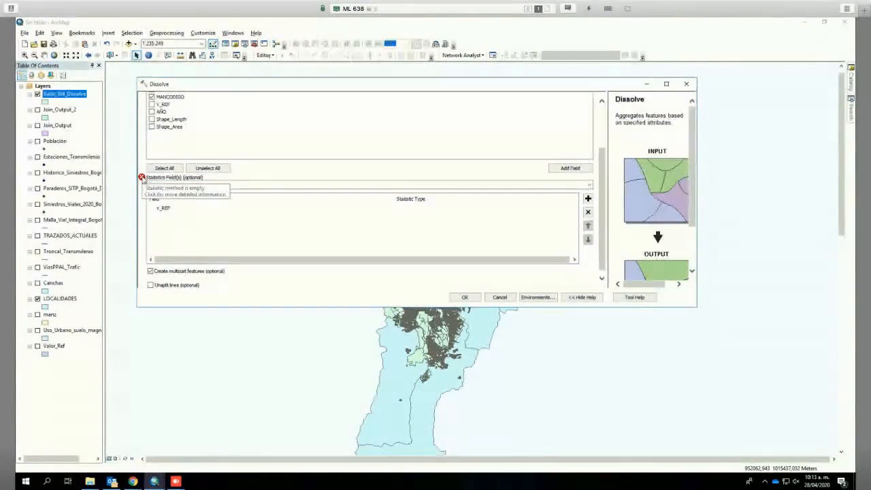
left_click(565, 208)
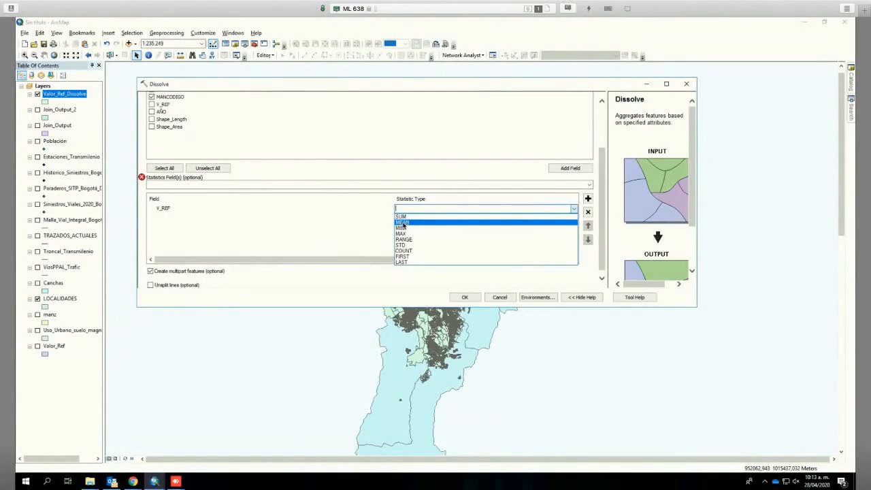
left_click(402, 223)
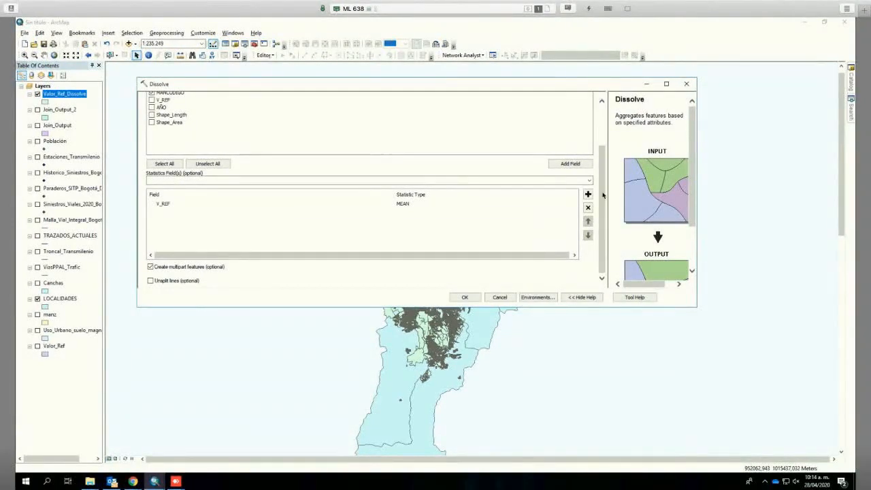
Review the Dissolve settings and the tool's input and output help illustrations, then cancel the tool without running it
scroll(601, 136, "up", 3)
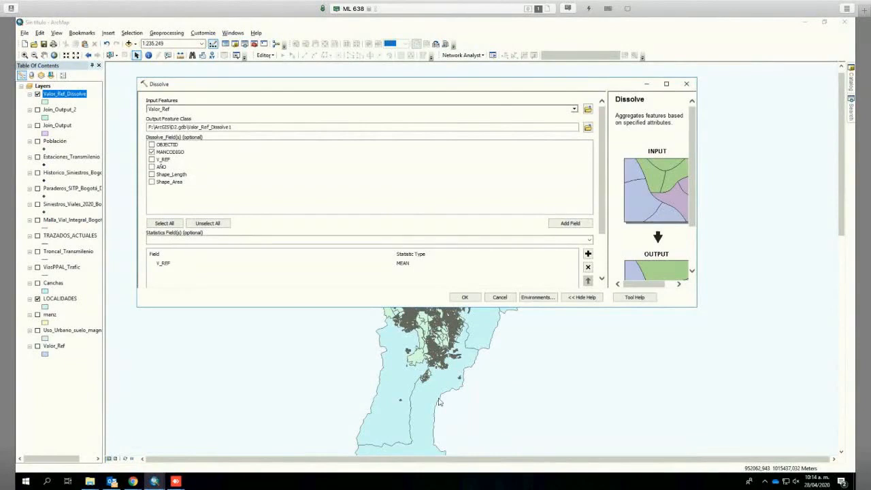
left_click(678, 284)
left_click(679, 283)
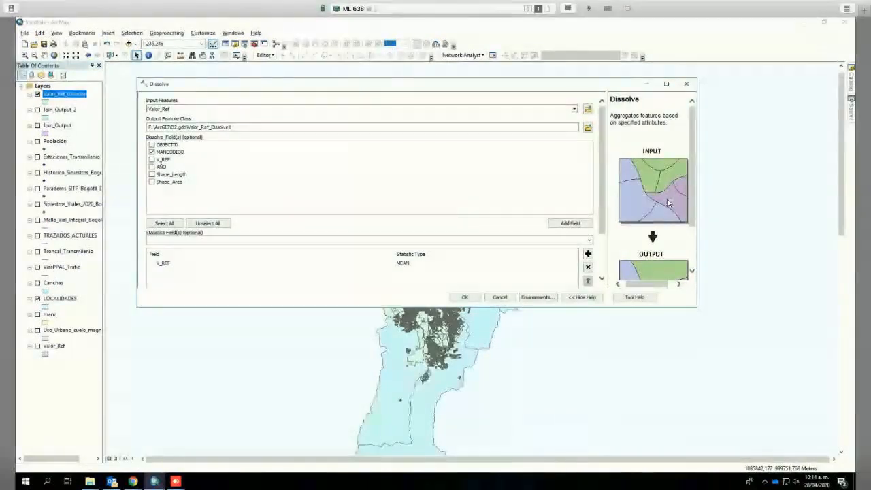
scroll(660, 211, "down", 3)
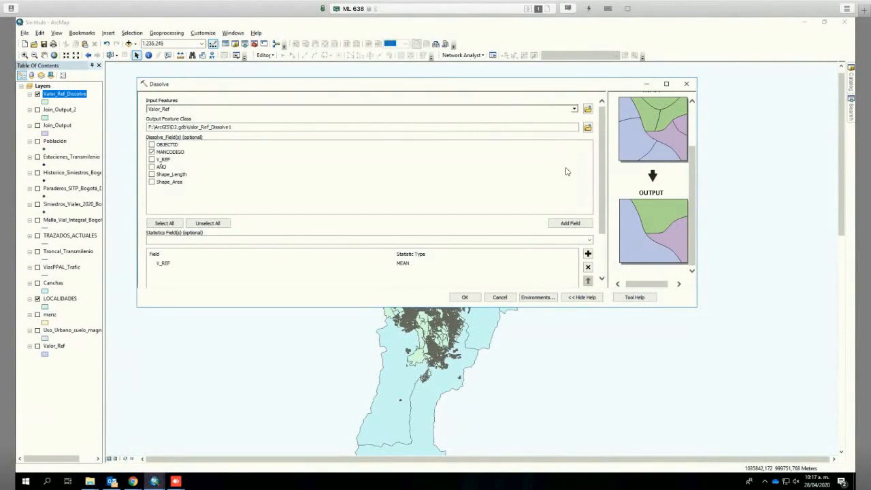
left_click(500, 297)
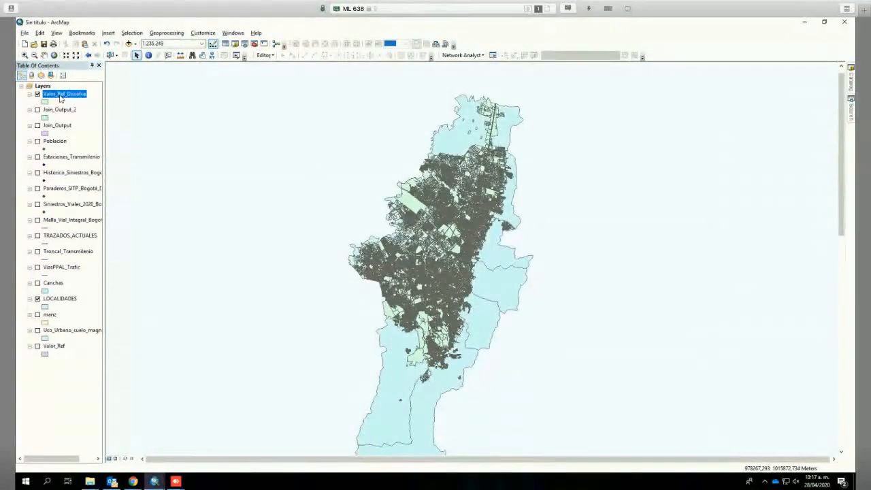
Open the Valor_Ref_Dissolve attribute table and sort the MEAN_V_REF field in descending order
right_click(60, 99)
left_click(88, 118)
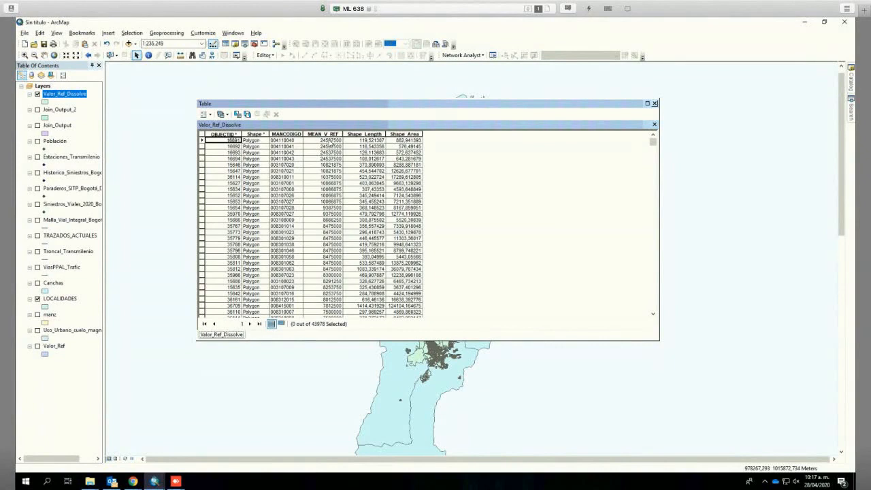
left_click(320, 134)
right_click(321, 135)
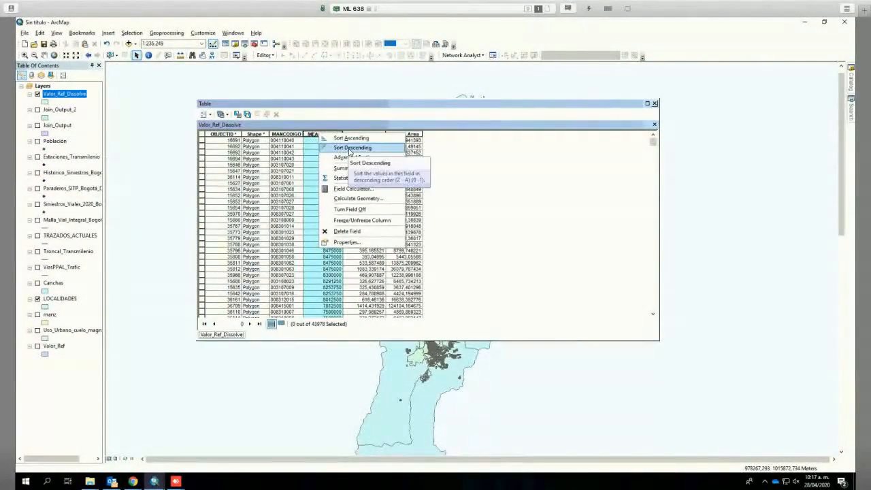
left_click(306, 138)
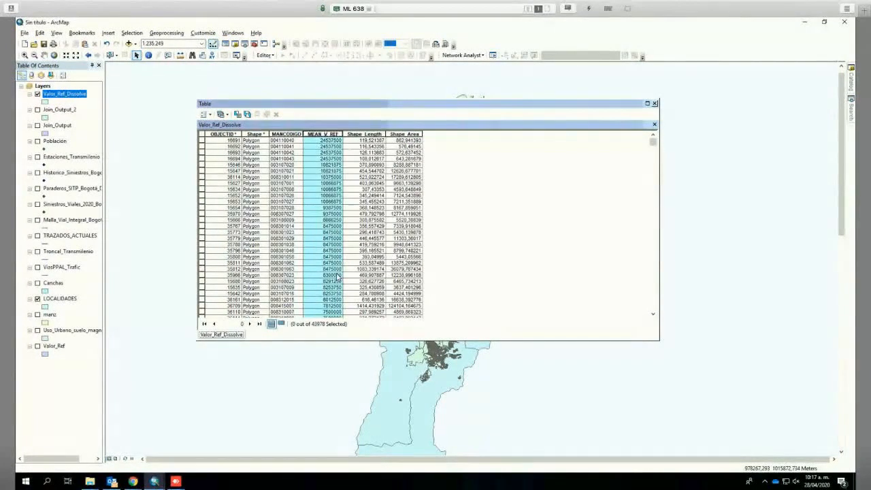
Select the four Valor_Ref_Dissolve records with the highest MEAN_V_REF, close the table, and zoom to the selected features
left_click(324, 170)
left_click_drag(201, 140, 203, 160)
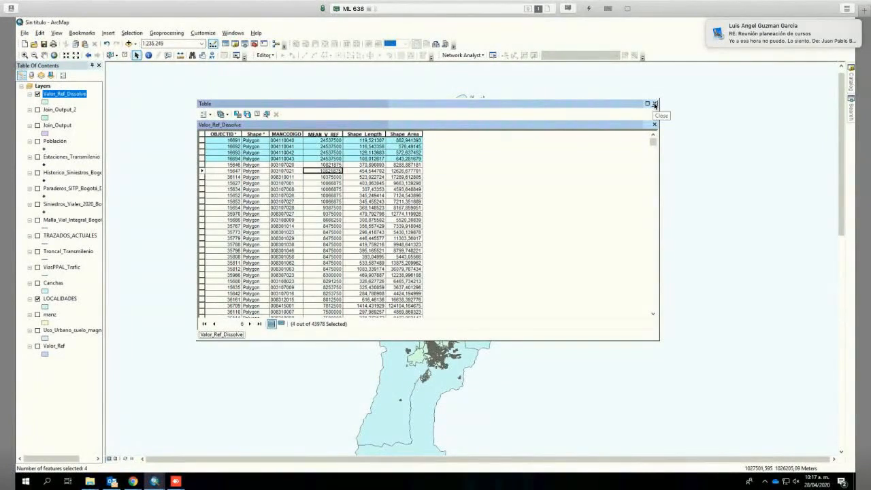
left_click(654, 104)
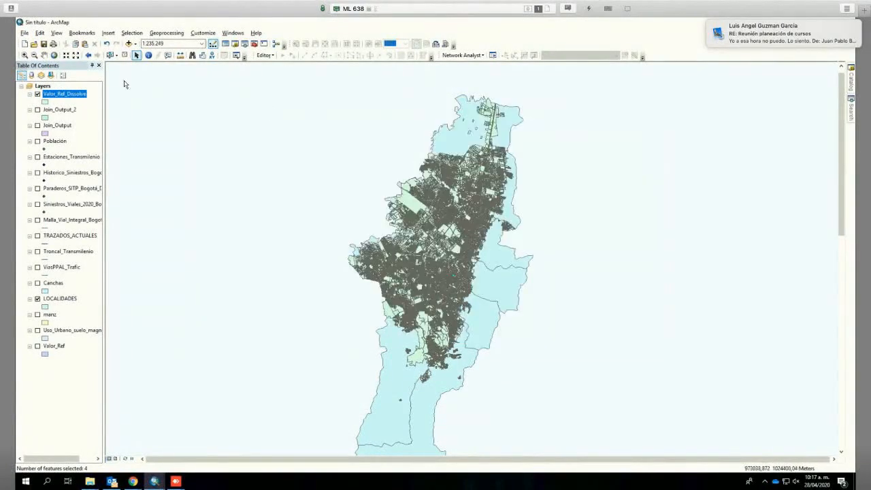
right_click(63, 93)
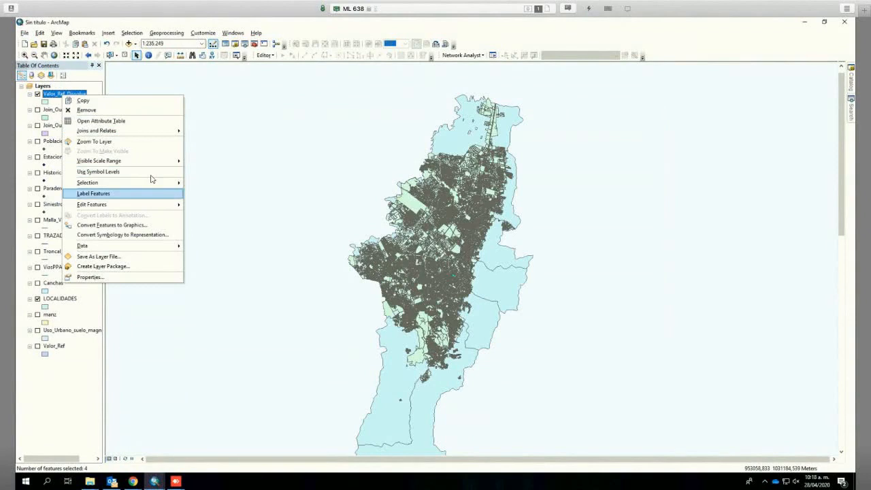
mouse_move(163, 183)
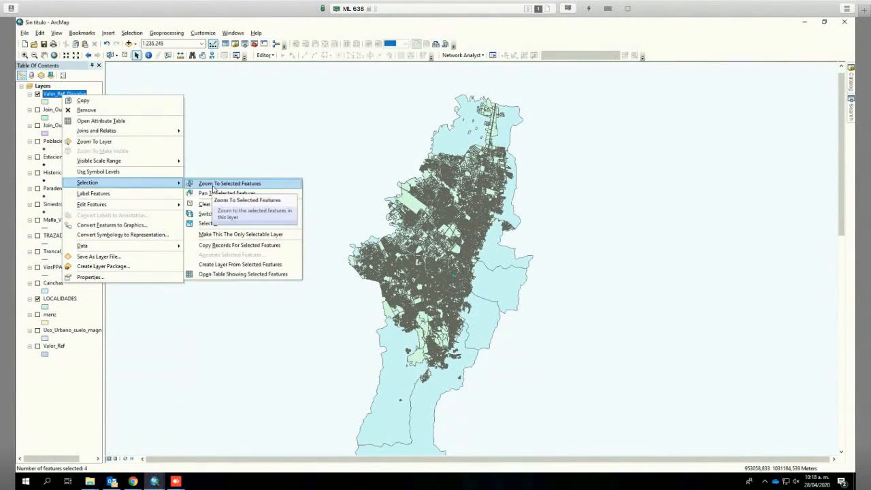
left_click(213, 185)
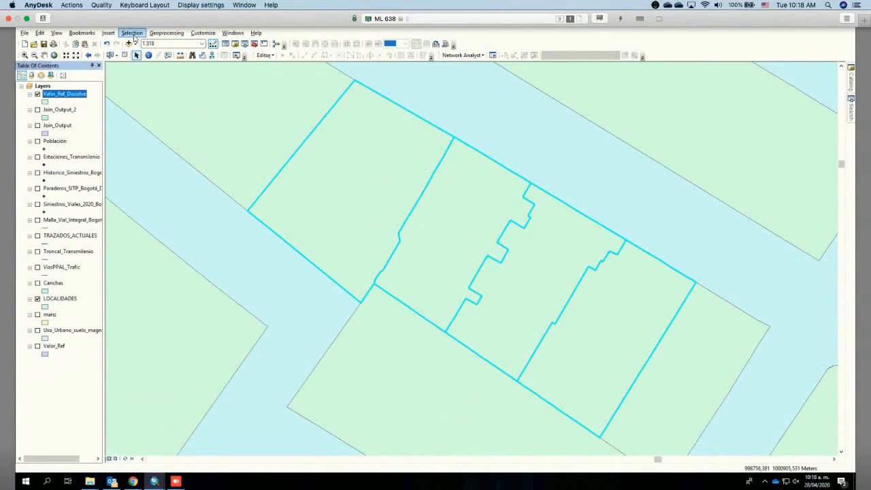
Select by location the LOCALIDADES features that intersect the selected features of Valor_Ref_Dissolve
left_click(133, 34)
left_click(148, 55)
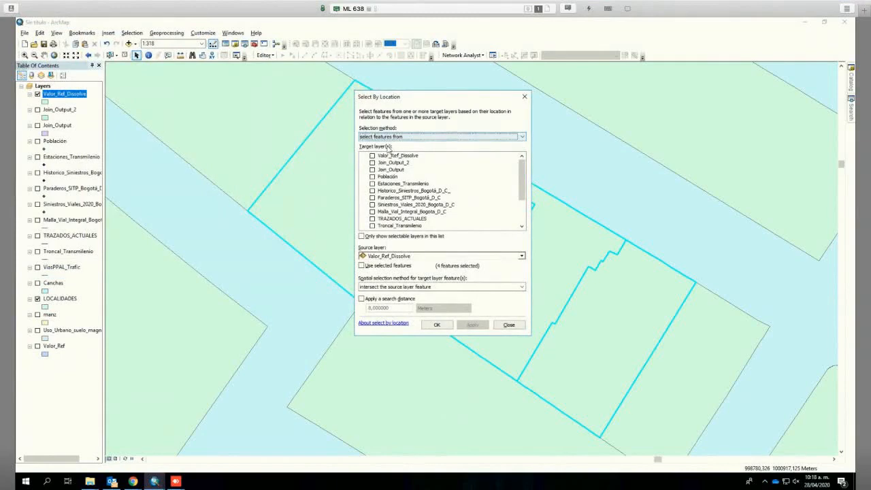
scroll(435, 194, "down", 3)
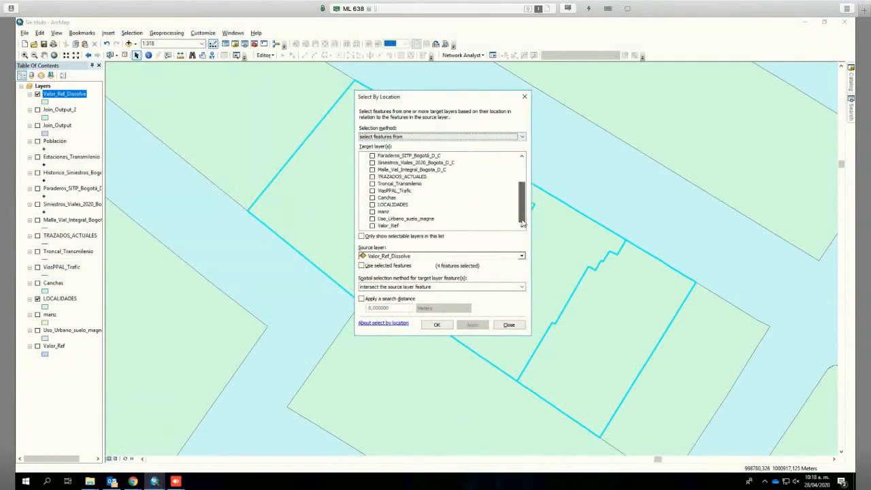
left_click(390, 205)
left_click(373, 205)
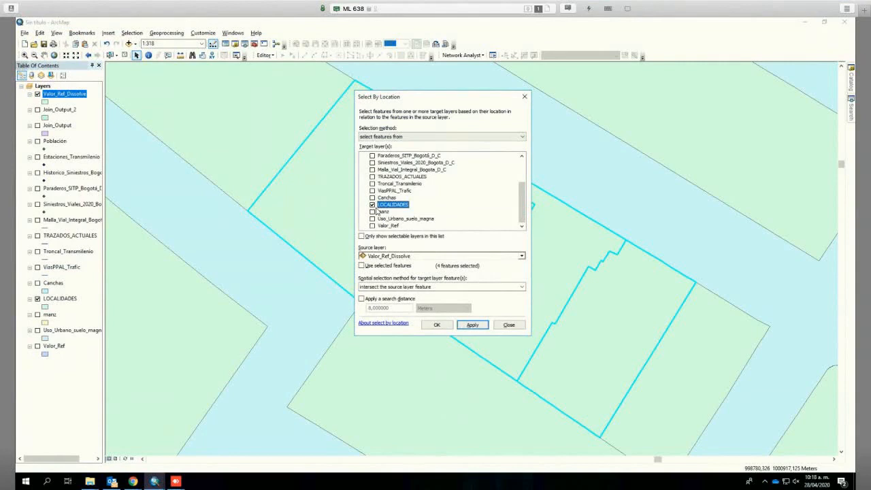
left_click(373, 266)
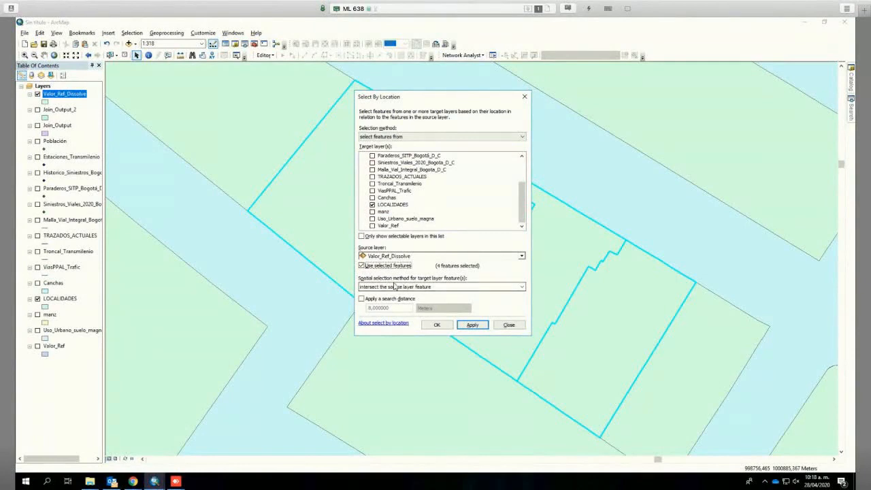
left_click(471, 325)
left_click(509, 325)
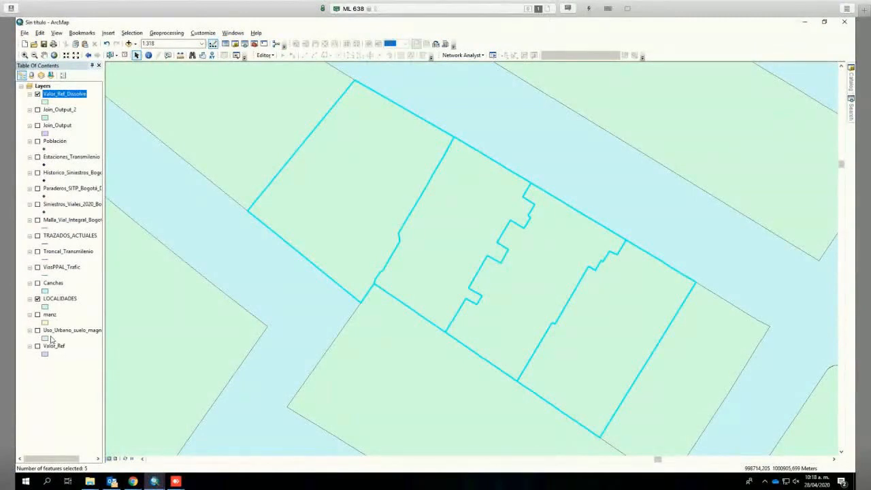
Check the LOCALIDADES attribute table for the name of the selected locality, then close the table
right_click(60, 299)
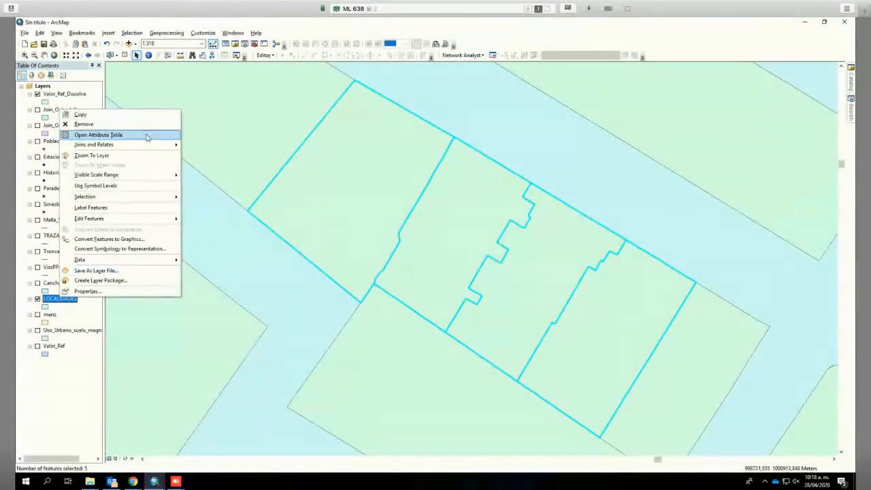
left_click(147, 136)
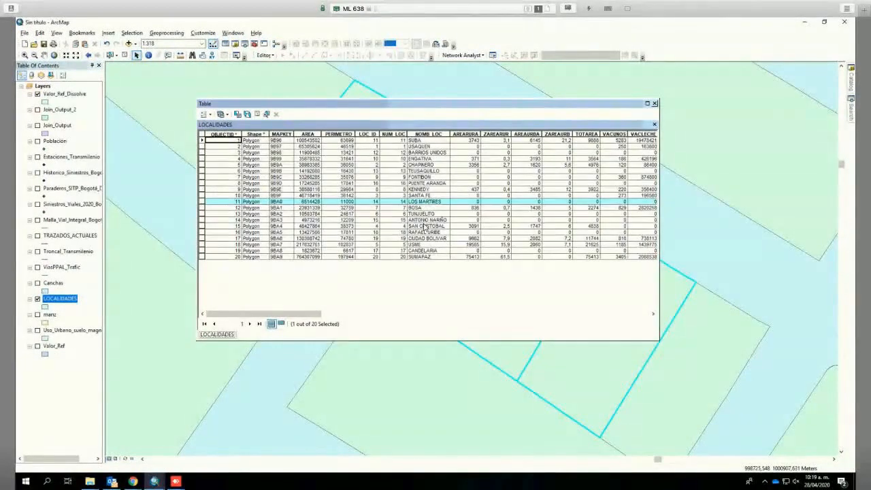
left_click(655, 103)
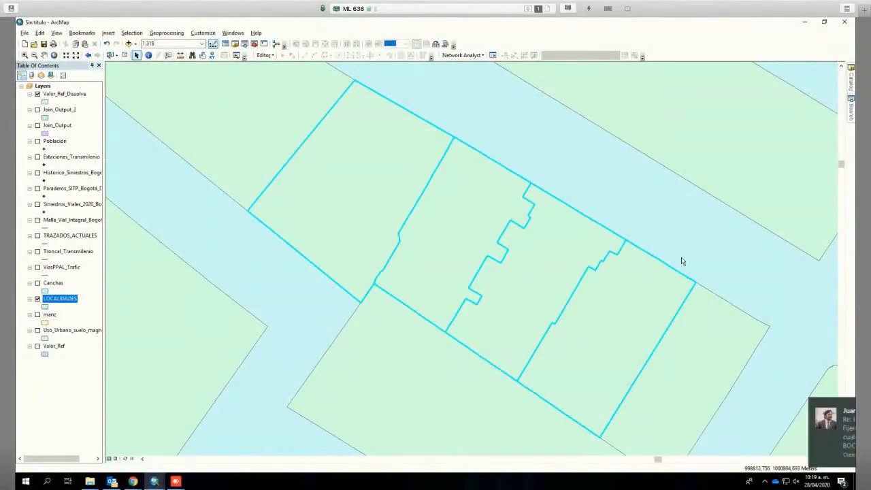
left_click_drag(482, 218, 460, 215)
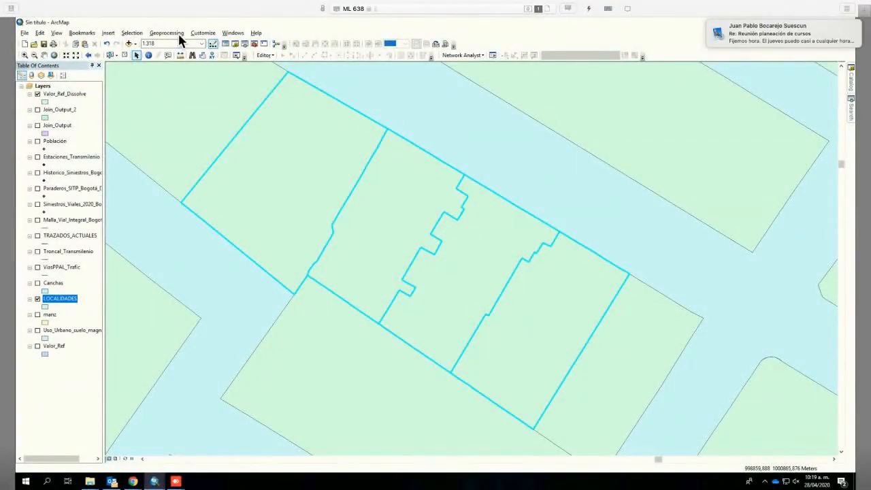
Set up a Dissolve of Valor_Ref by MANCODIGO with the MEAN of V_REF, then cancel the tool without running it
left_click(175, 31)
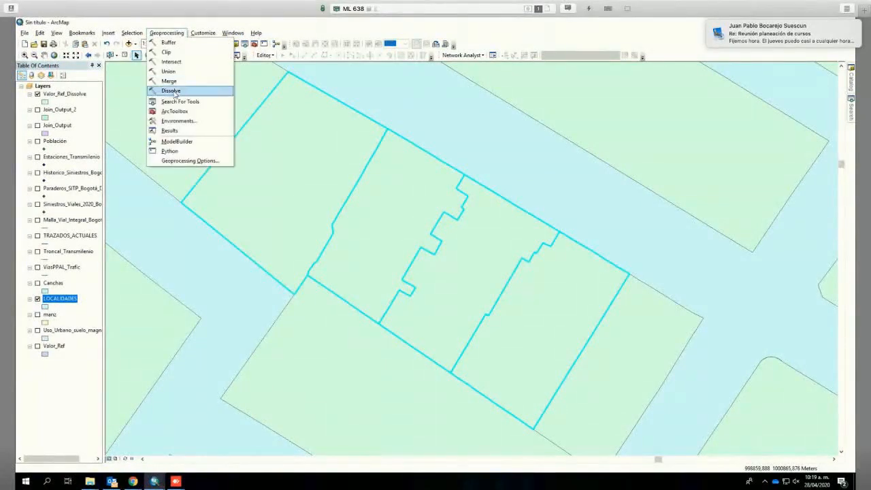
left_click(175, 94)
left_click(574, 109)
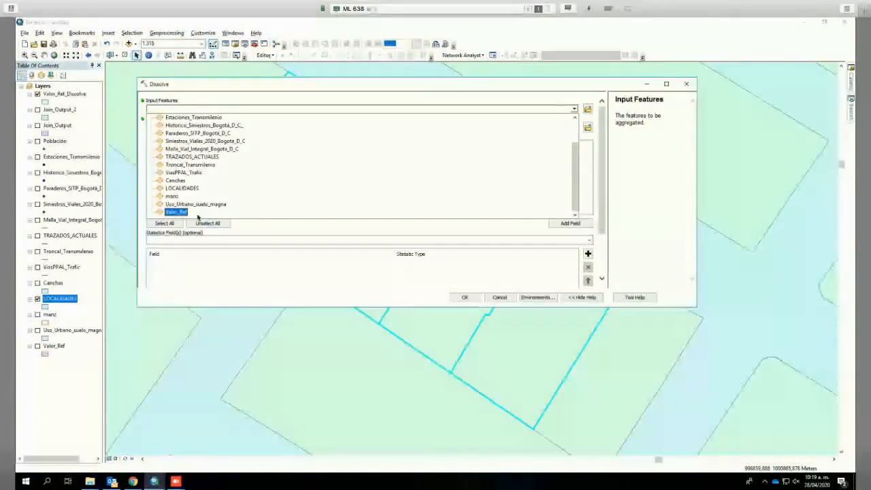
left_click(196, 213)
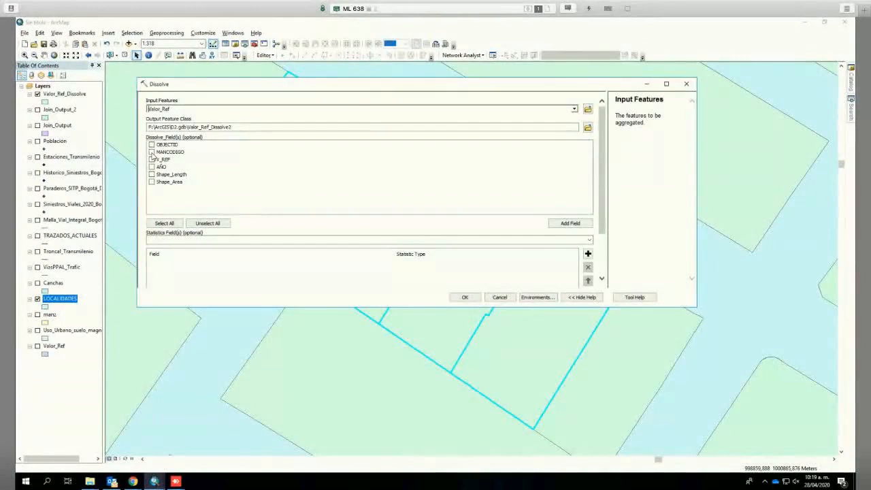
left_click(151, 152)
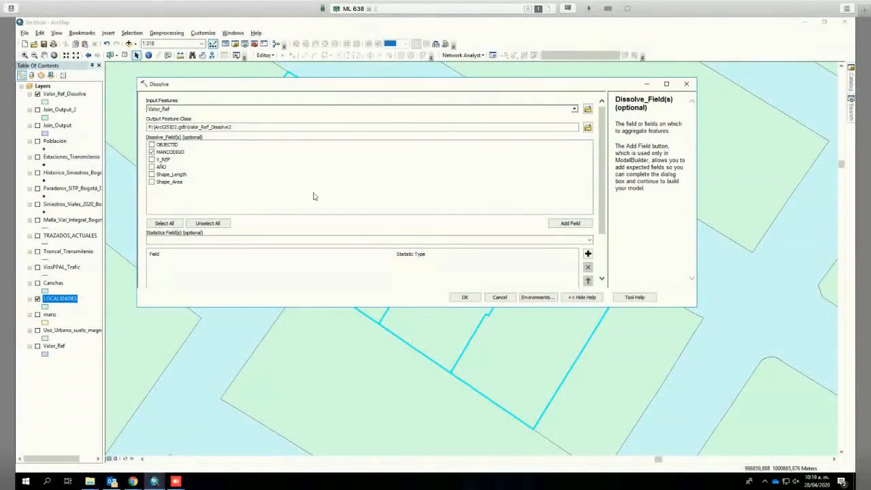
left_click(589, 240)
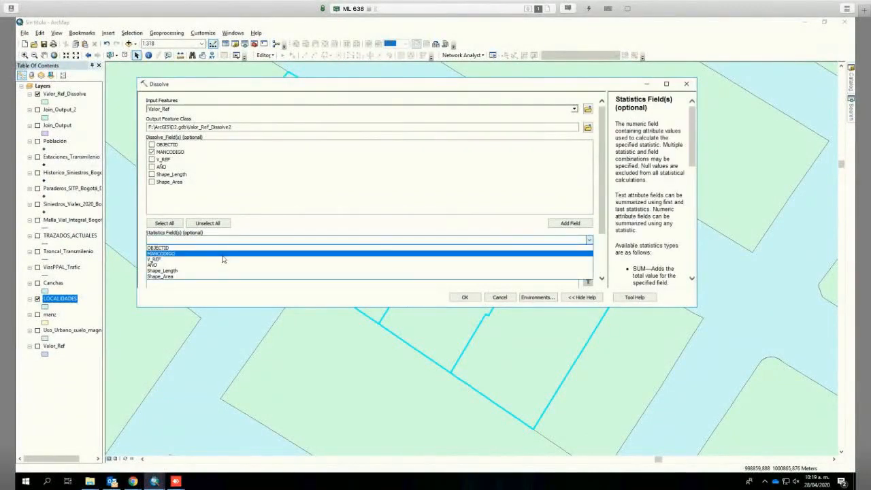
left_click(155, 259)
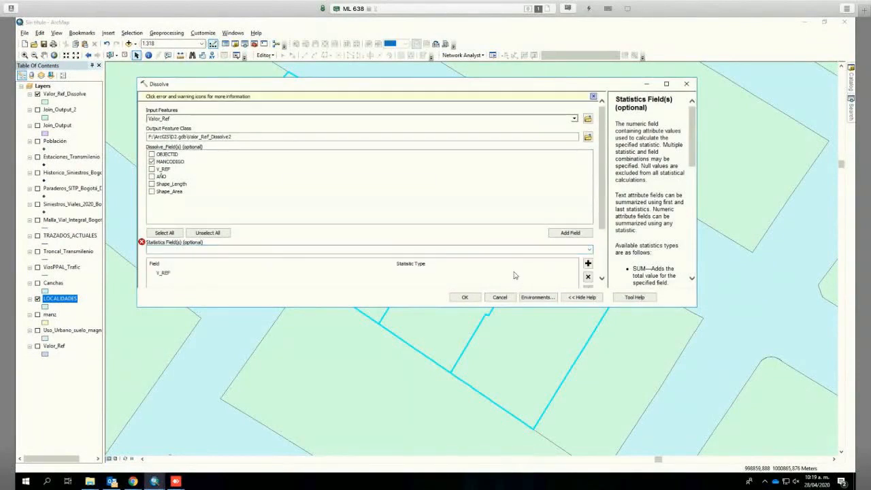
left_click(409, 274)
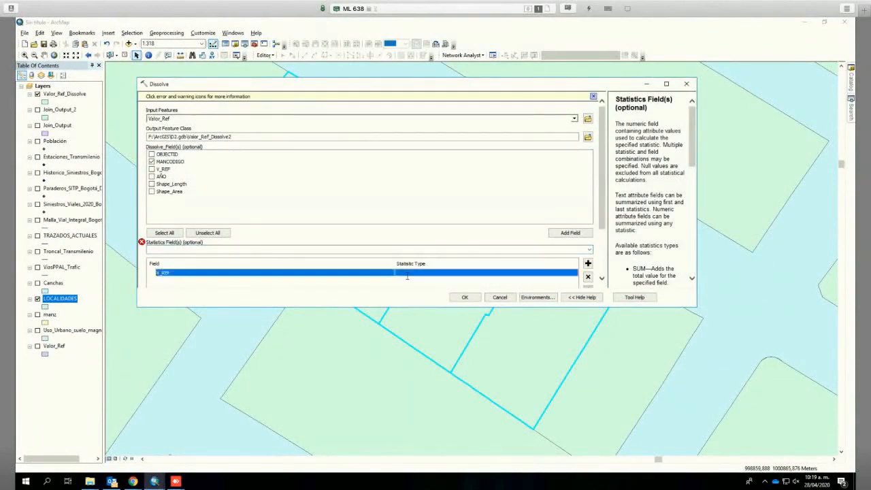
left_click(409, 274)
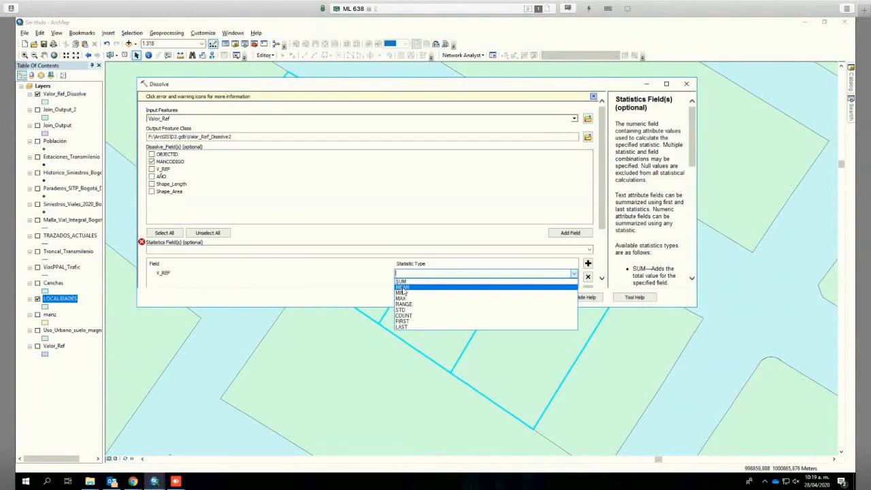
left_click(404, 287)
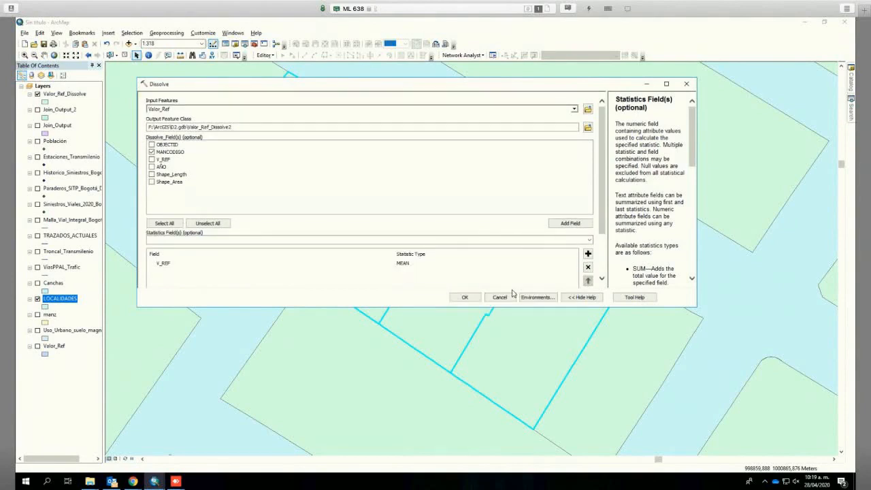
left_click(504, 299)
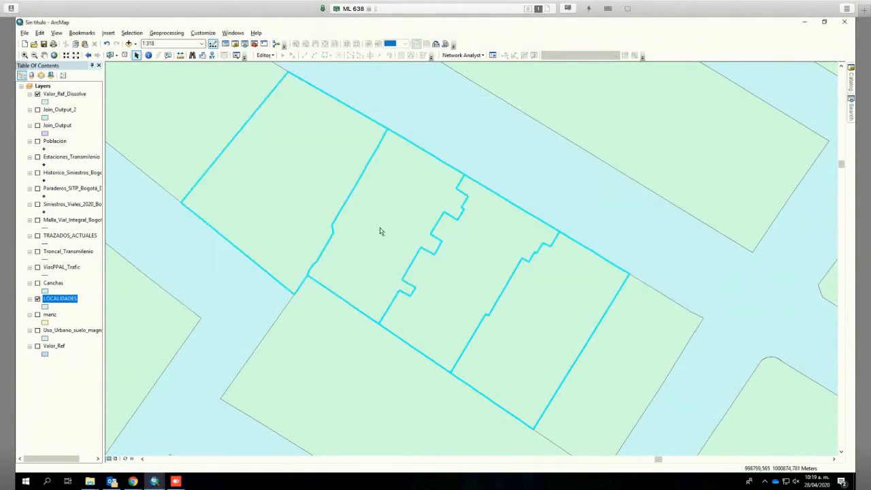
Clear the selected features, return to the citywide extent, and hide the Valor_Ref_Dissolve layer
left_click(112, 55)
left_click(124, 55)
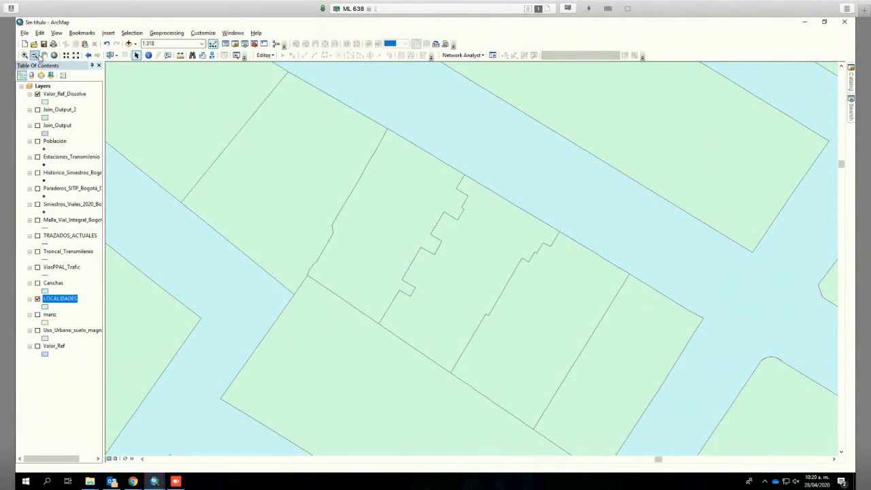
left_click(35, 55)
left_click_drag(408, 200, 494, 315)
left_click_drag(232, 119, 466, 315)
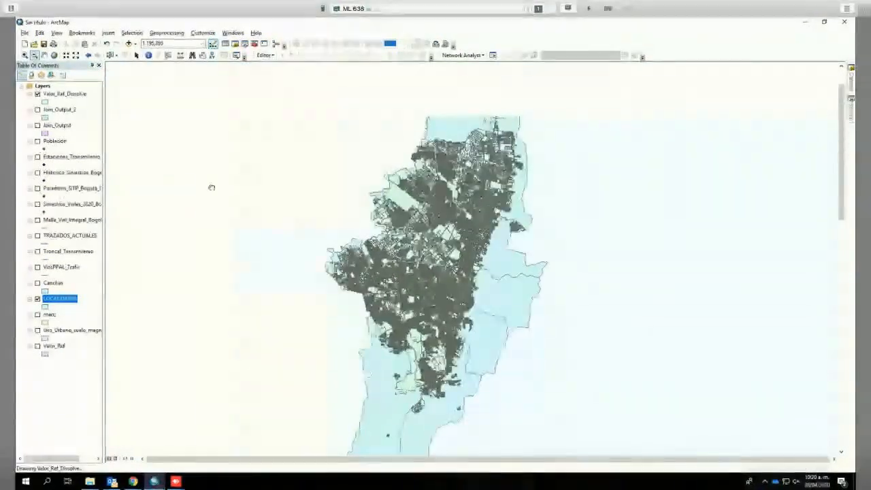
left_click(38, 93)
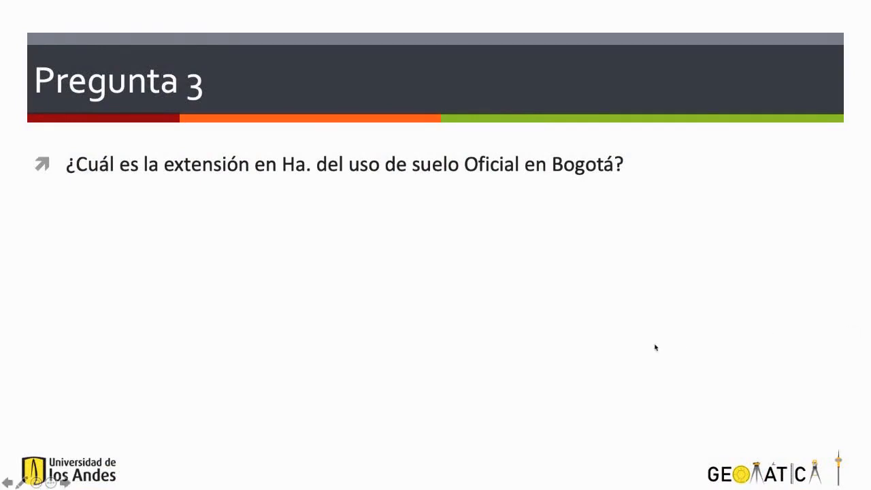
Switch to ArcMap and check the coordinate system of the Layers data frame, then close its properties
key("alt+Tab")
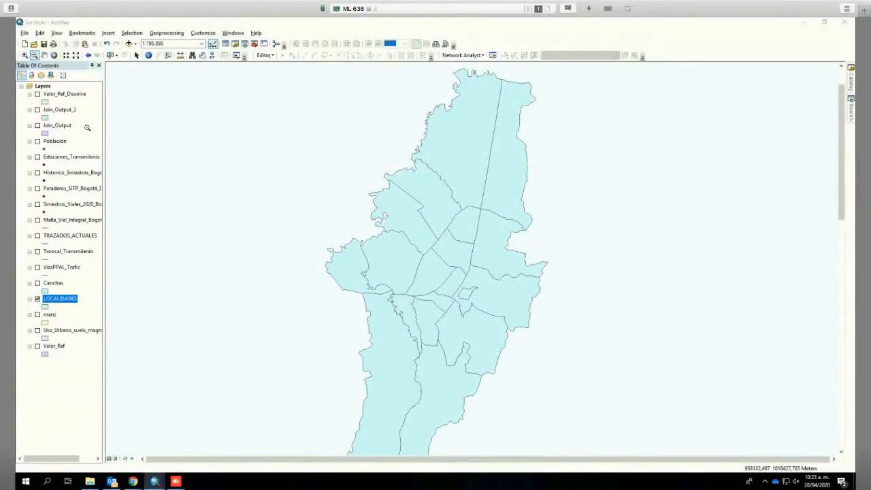
left_click(41, 87)
right_click(42, 89)
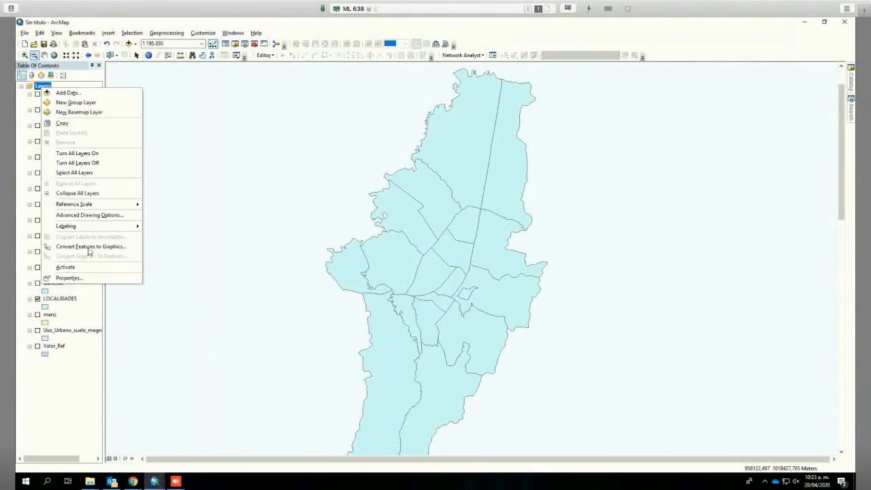
left_click(68, 278)
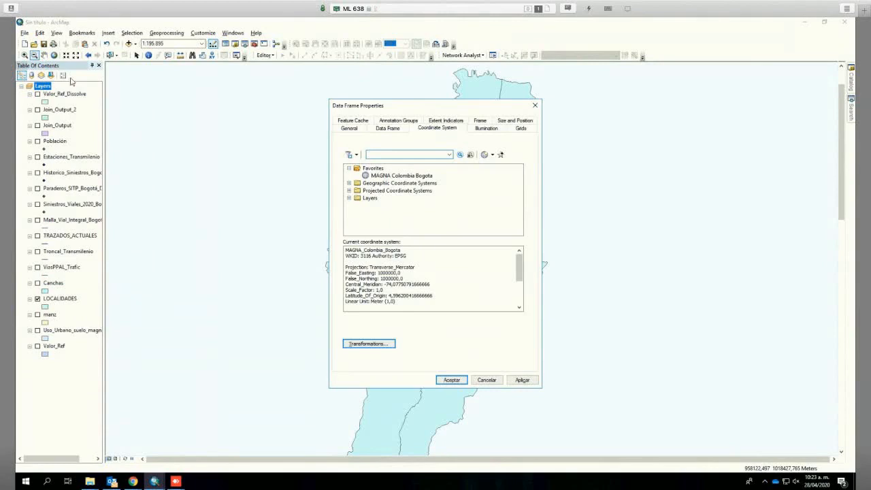
left_click(535, 105)
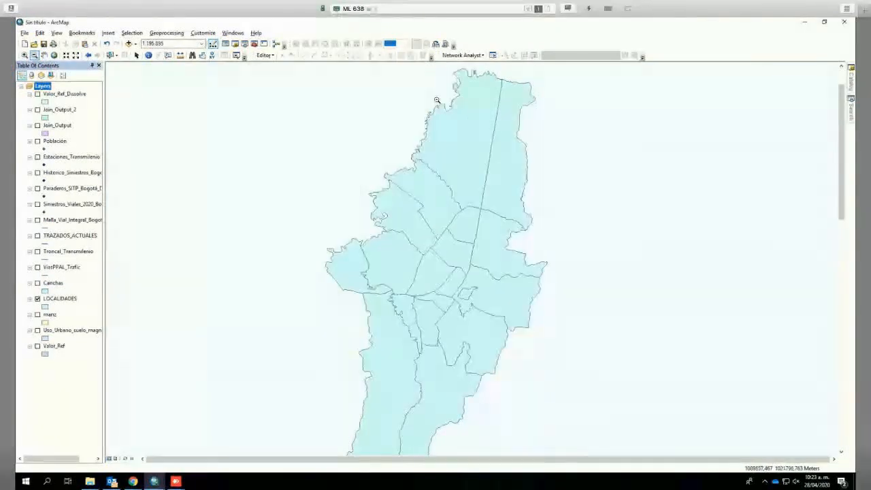
Check the display units in the general properties of the Layers data frame, then cancel without changes
right_click(40, 87)
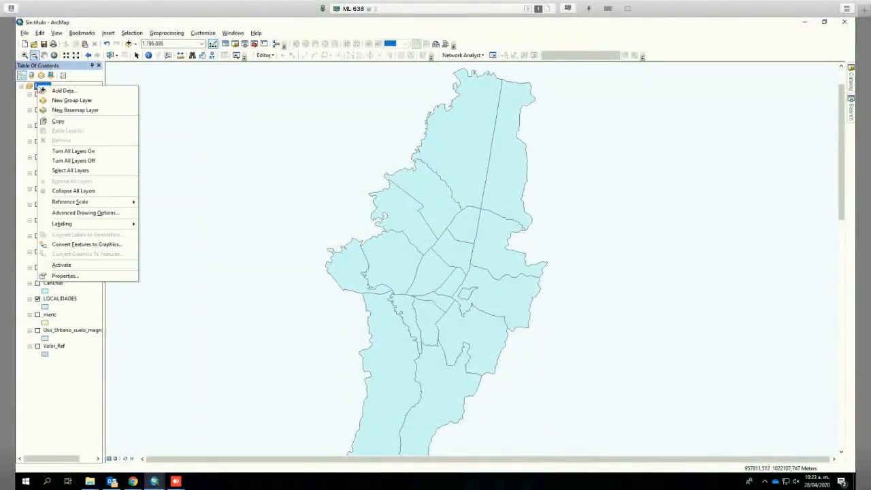
left_click(66, 275)
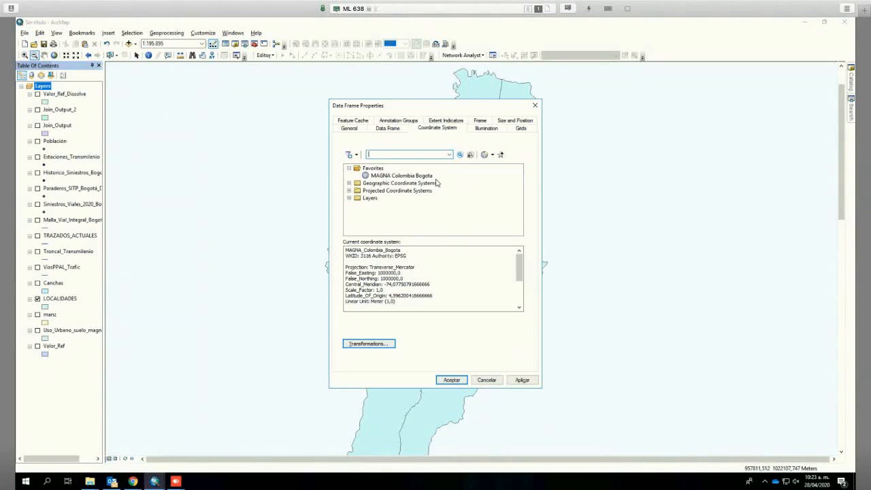
left_click(358, 129)
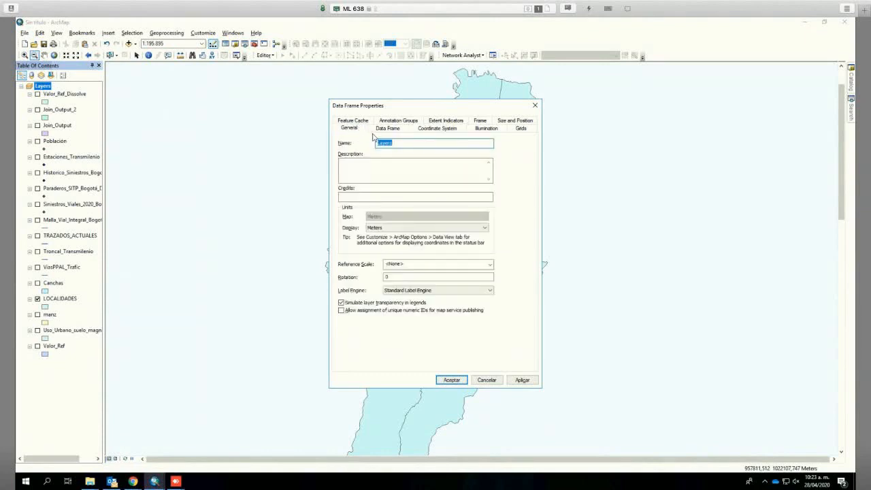
left_click(404, 229)
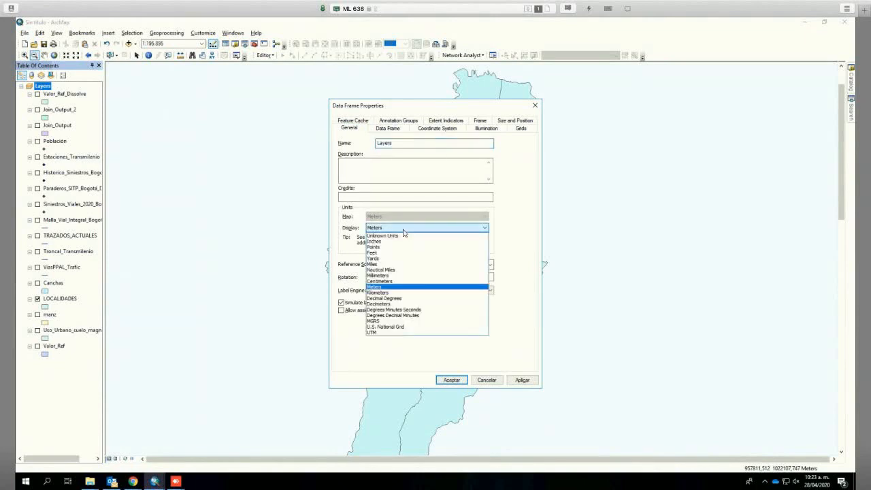
left_click(387, 287)
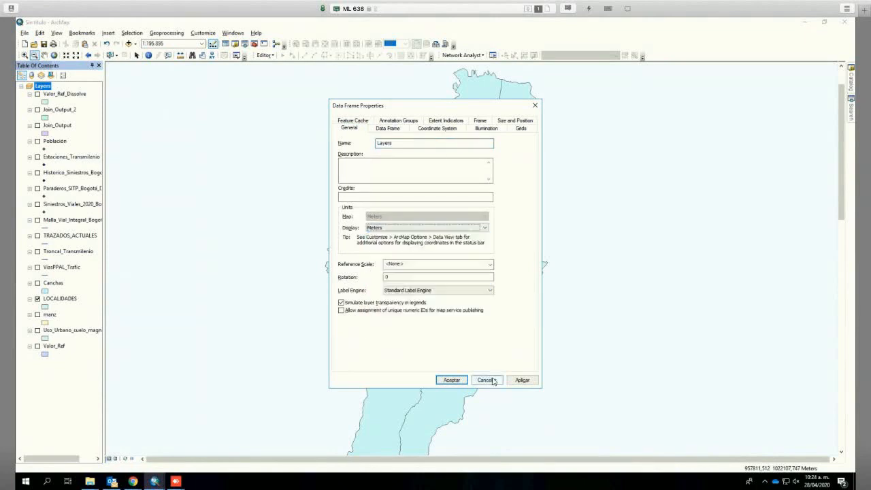
left_click(487, 379)
Show the Uso_Urbano_suelo_magna layer and hide the LOCALIDADES layer
scroll(528, 292, "down", 1)
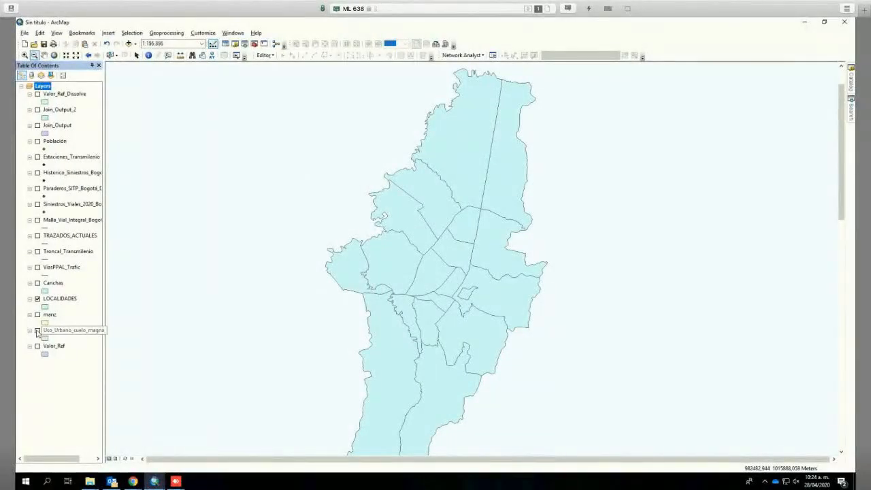
left_click(38, 330)
right_click(68, 332)
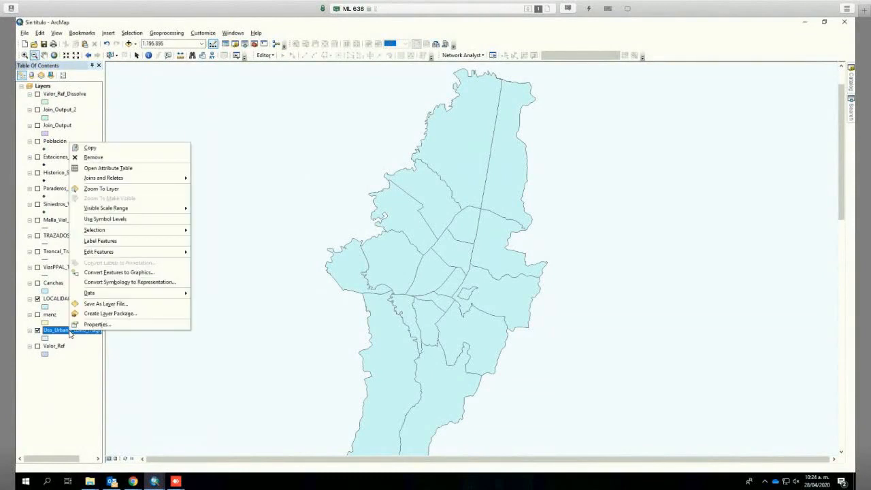
left_click(45, 138)
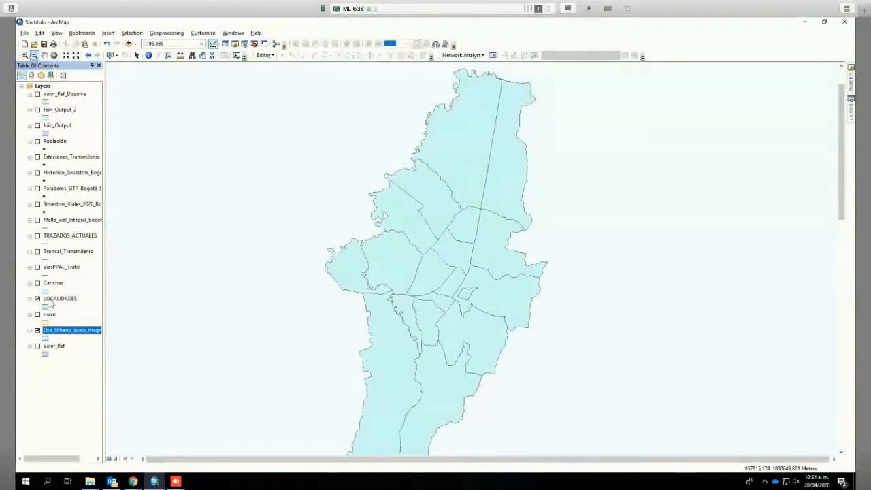
left_click(38, 298)
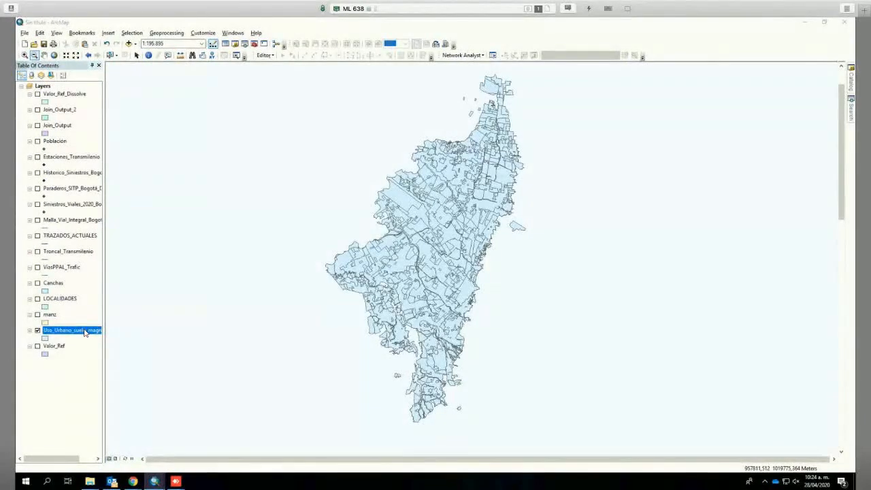
Open the attribute table of Uso_Urbano_suelo_magna and add a field named areamia
right_click(84, 332)
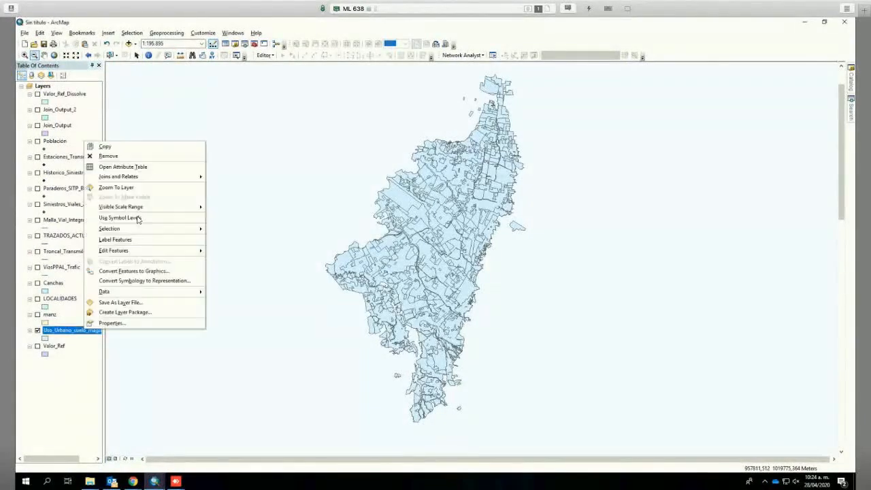
left_click(139, 168)
left_click(206, 115)
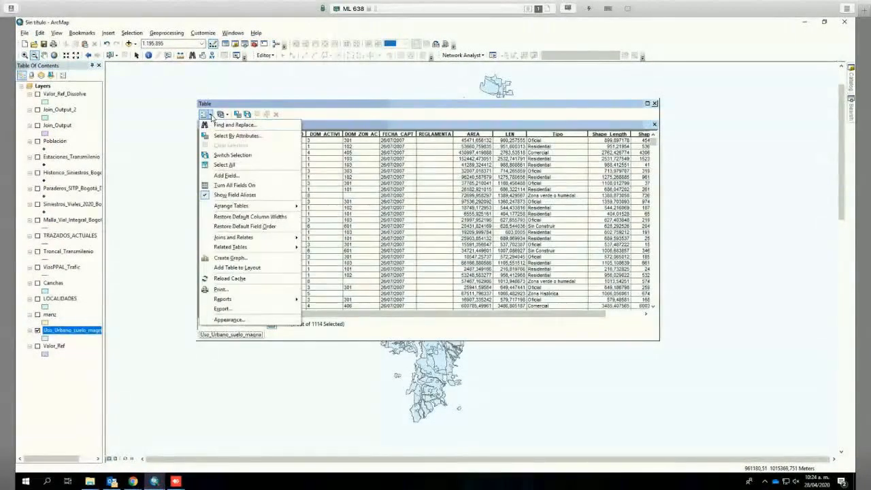
left_click(226, 176)
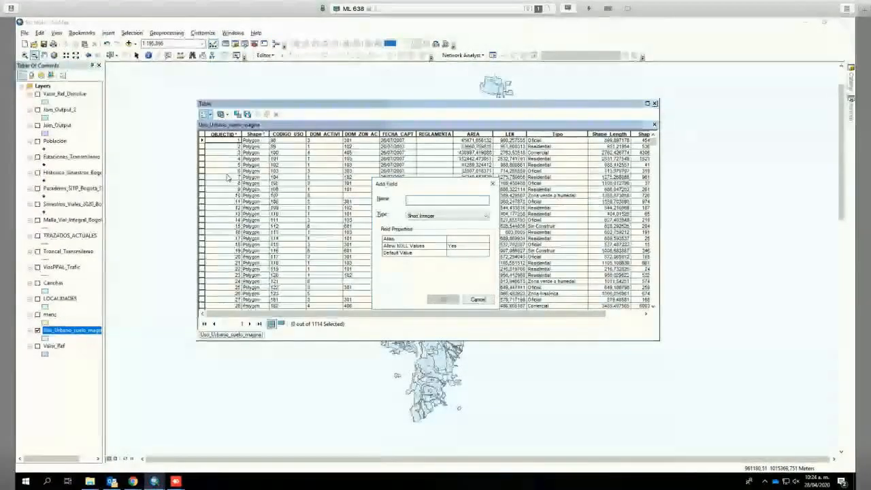
type("areama")
left_click(446, 216)
left_click(422, 242)
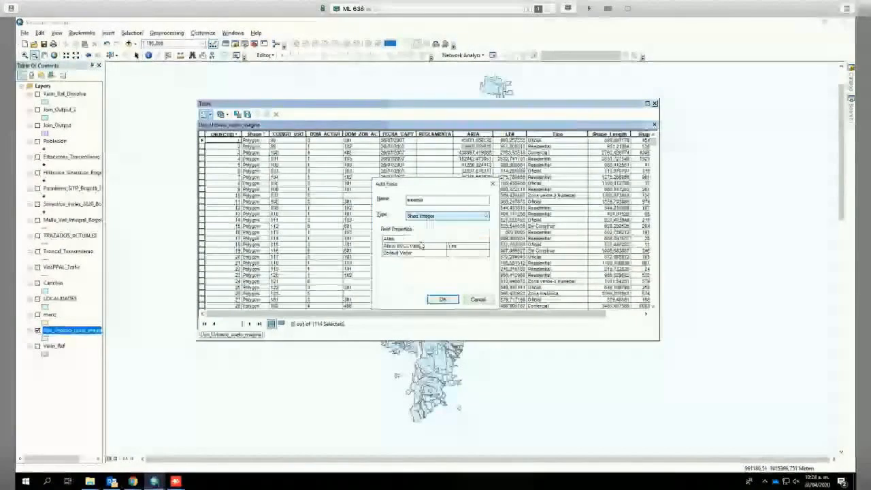
left_click(443, 300)
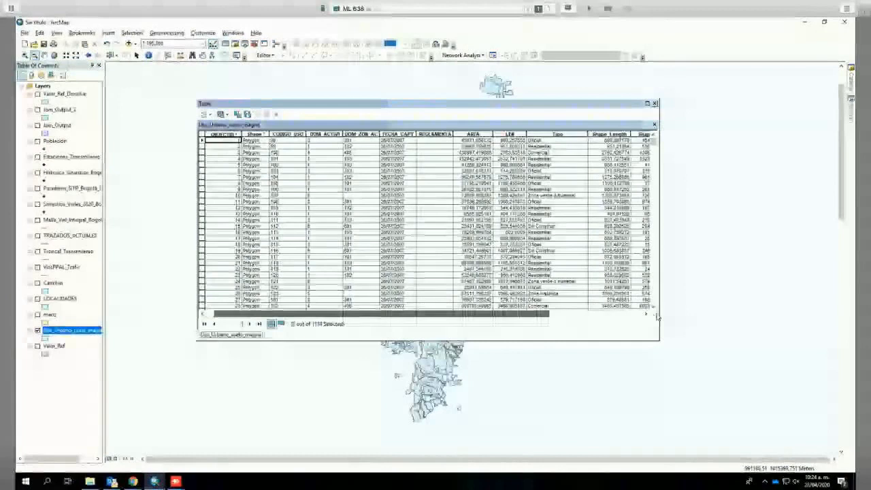
Calculate the geometry of the areamia field as Area in Hectares [ha], using the coordinate system of the data source
left_click_drag(435, 314, 657, 315)
left_click(607, 134)
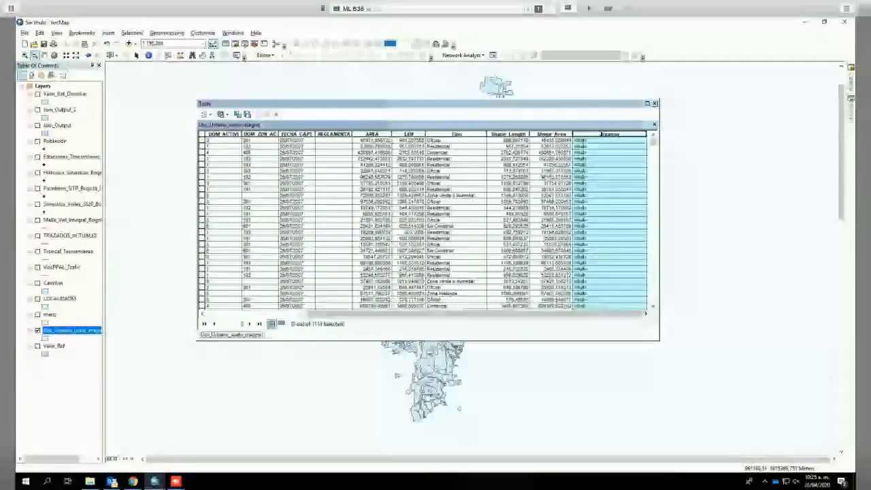
right_click(608, 135)
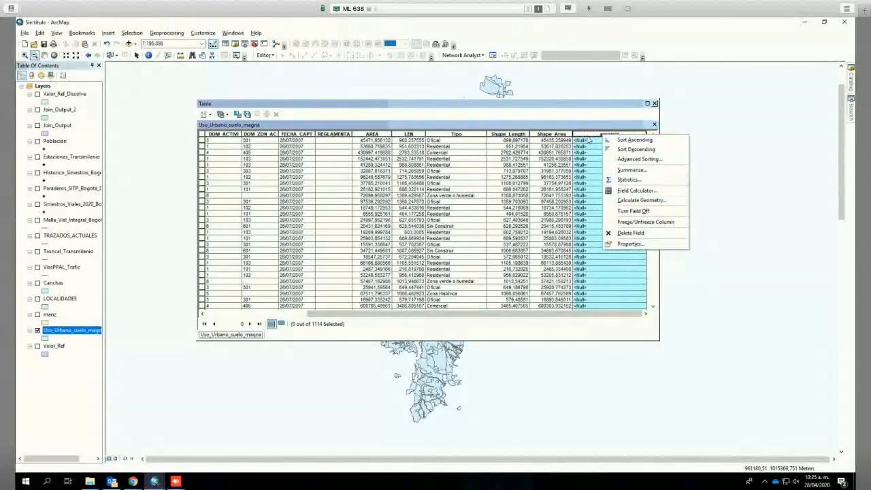
left_click(589, 136)
right_click(589, 135)
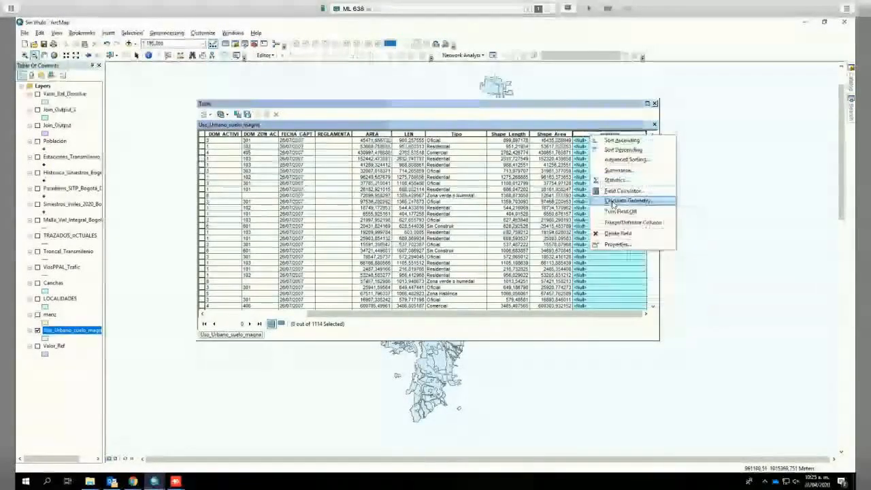
left_click(612, 202)
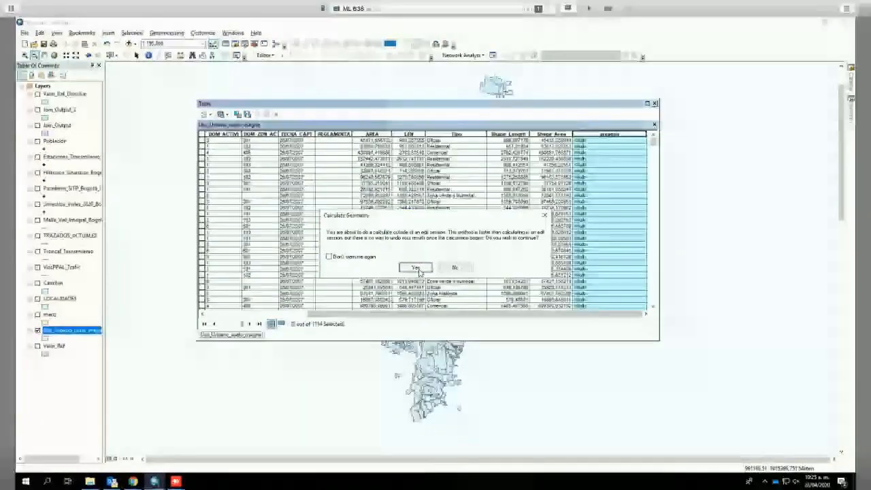
left_click(419, 270)
left_click(440, 179)
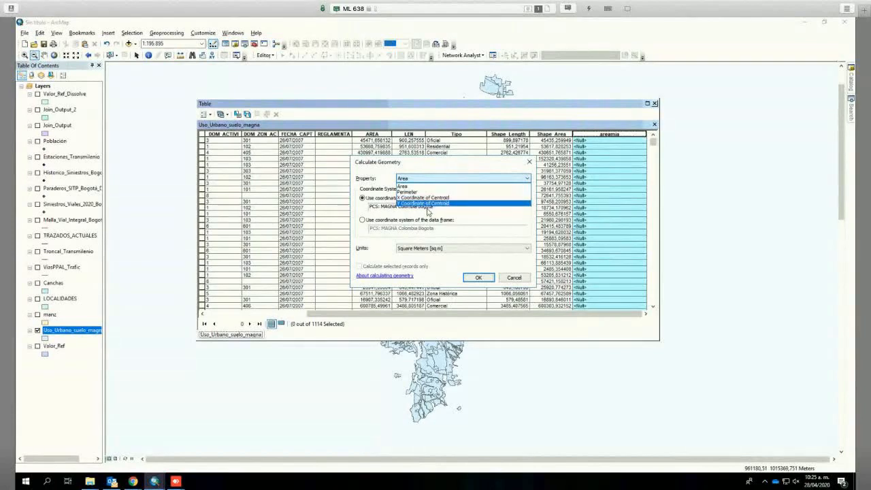
left_click(406, 218)
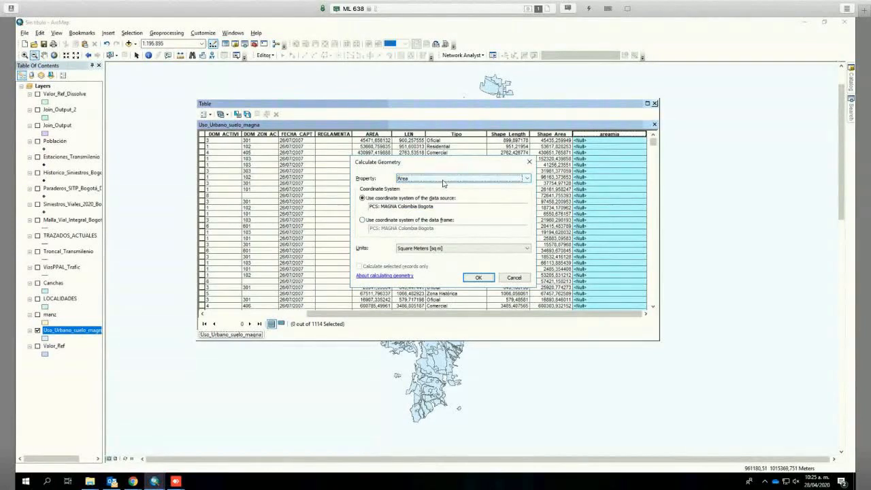
left_click(439, 248)
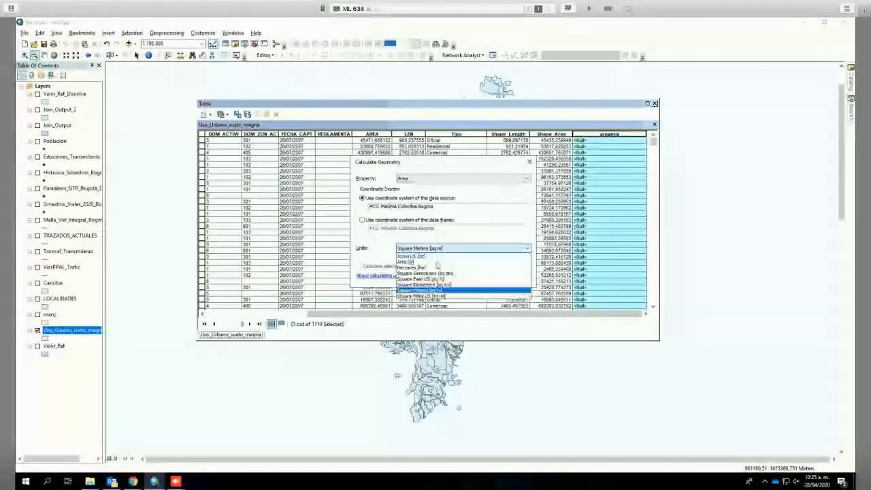
left_click(437, 267)
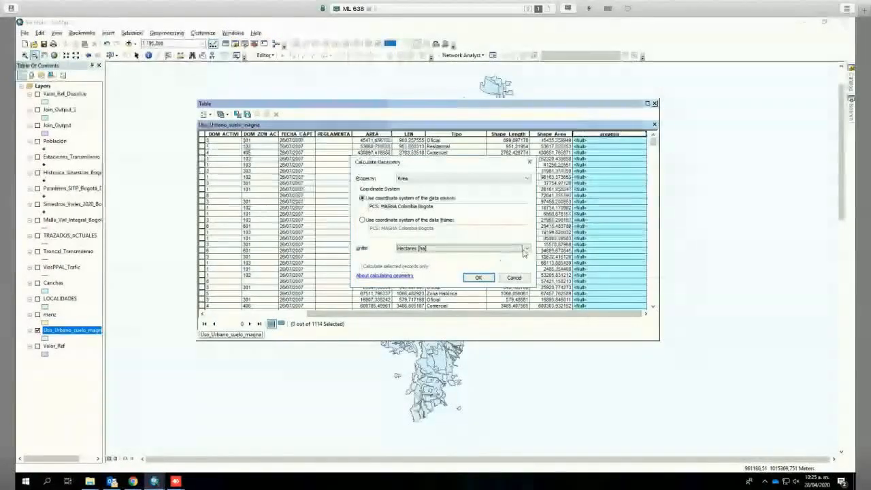
left_click(481, 279)
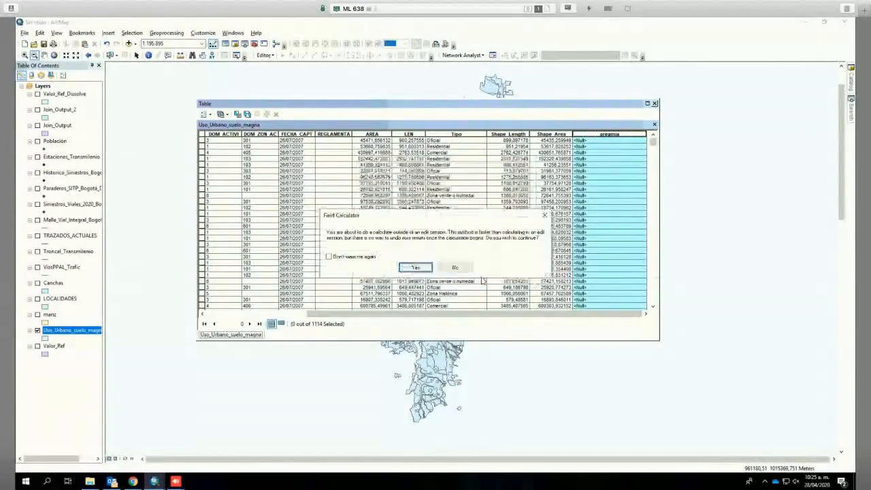
left_click(418, 268)
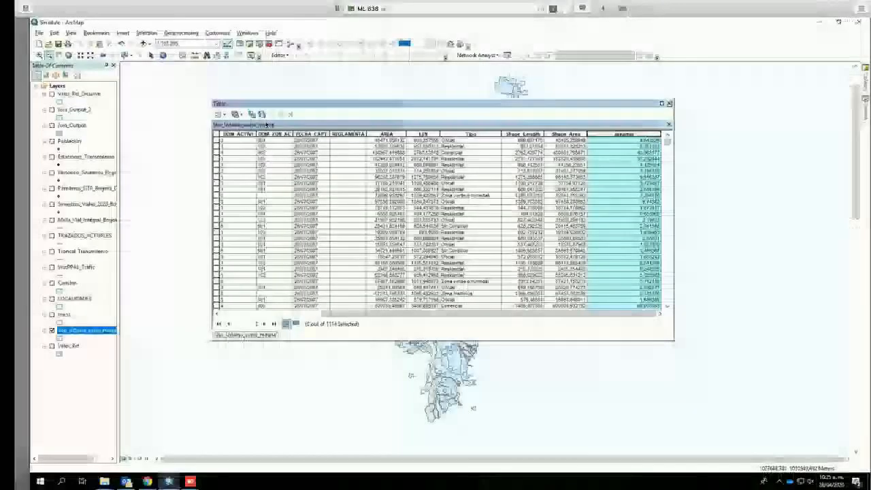
Select by attributes the Uso_Urbano_suelo_magna records where Tipo = 'Oficial'
left_click(251, 114)
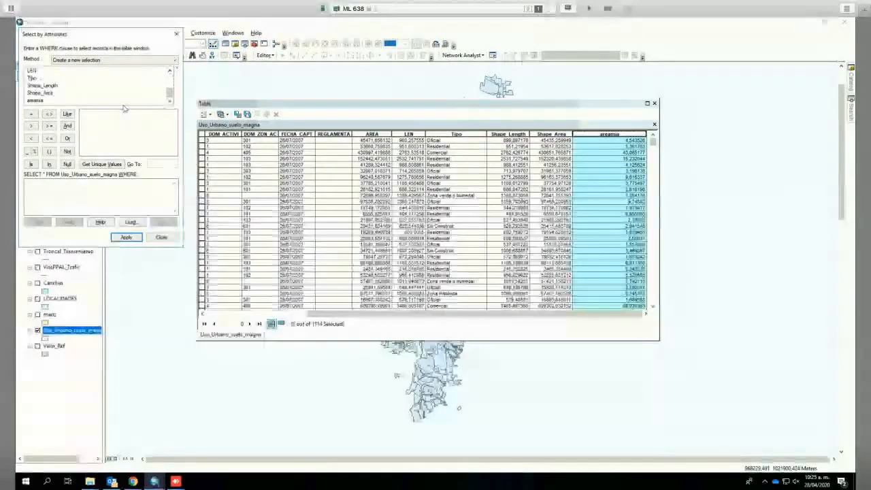
double_click(32, 77)
left_click(31, 115)
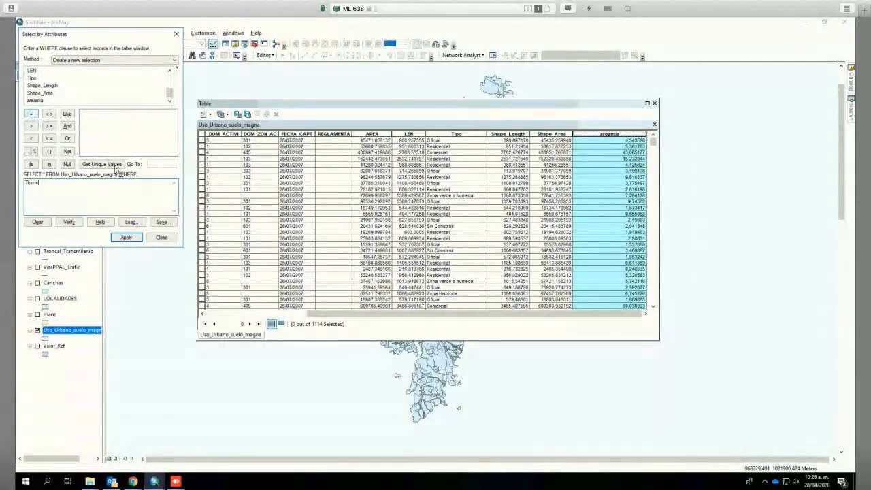
left_click(112, 165)
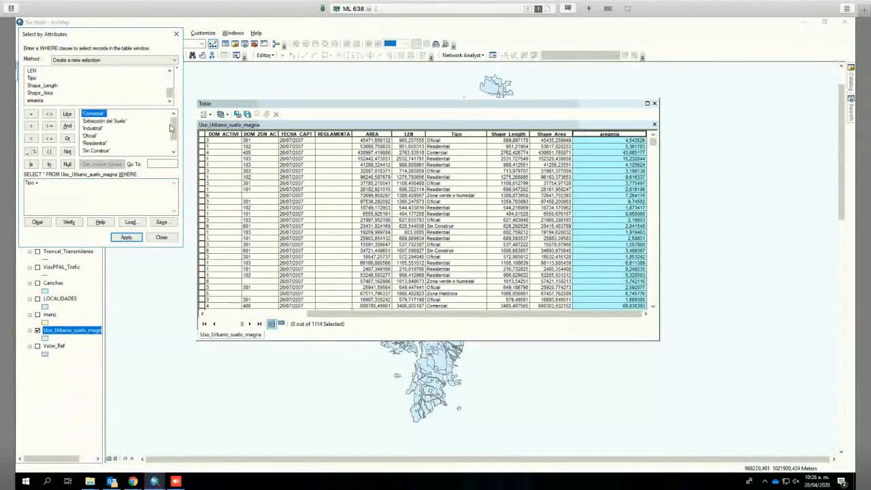
double_click(89, 135)
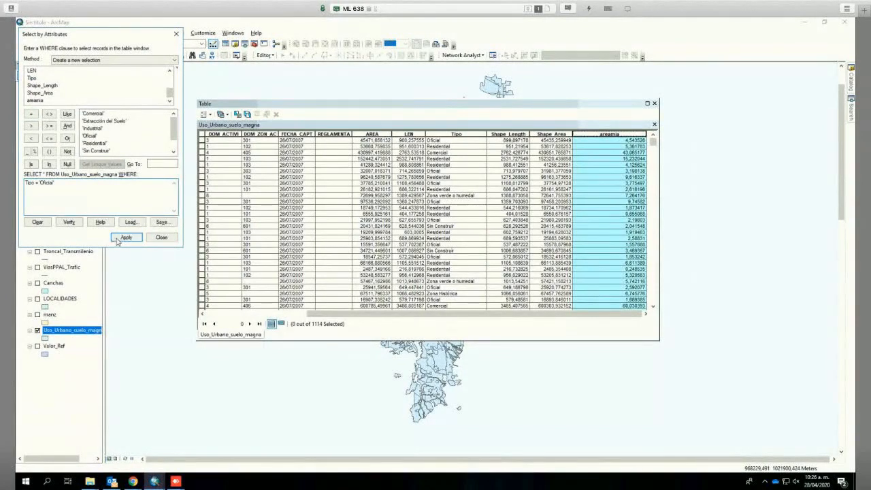
left_click(126, 236)
left_click(161, 237)
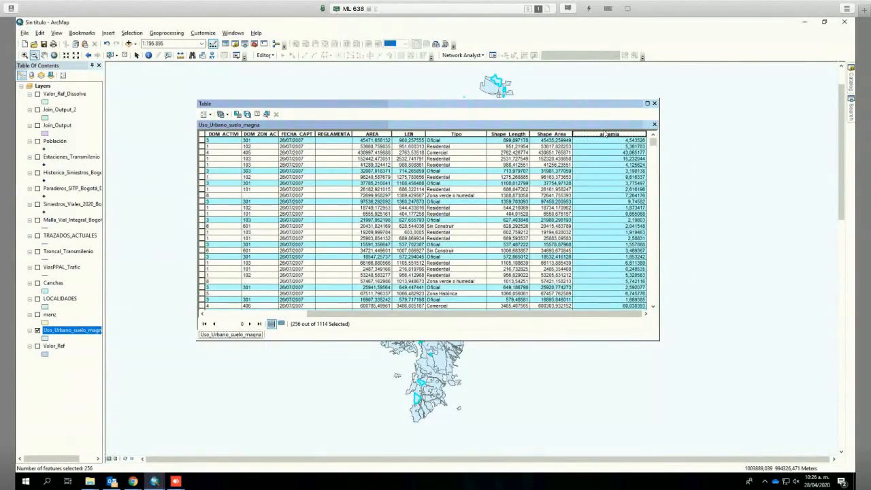
View the statistics of the areamia field for the selected Oficial records, examining the sum
right_click(605, 137)
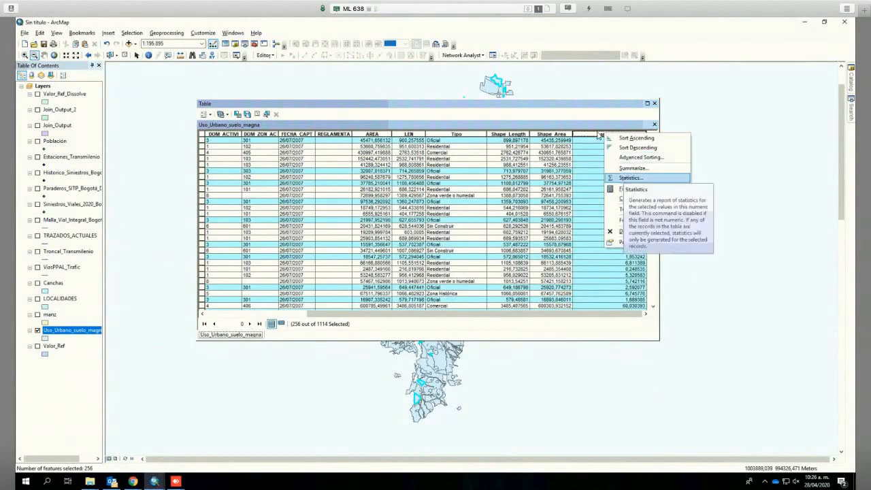
left_click(598, 136)
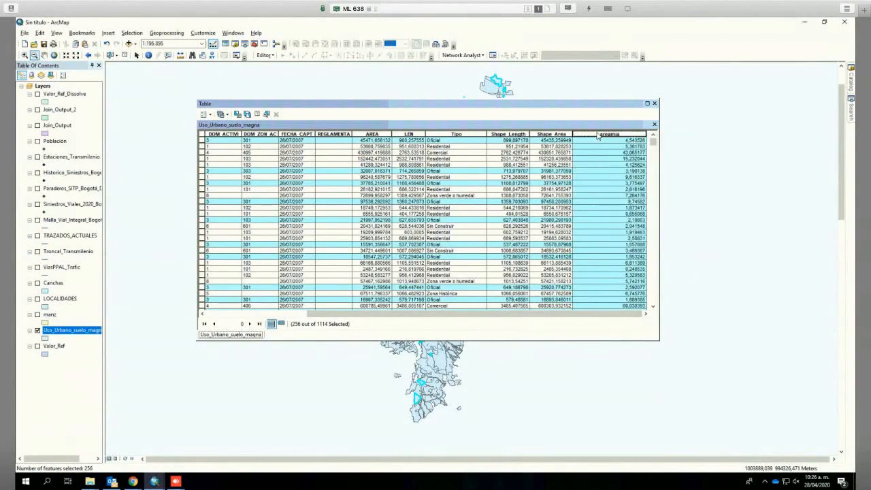
right_click(598, 137)
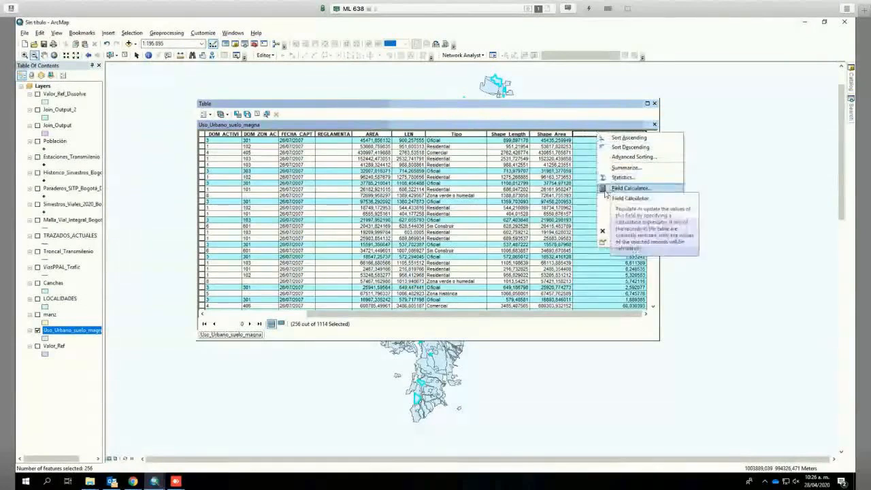
left_click(616, 176)
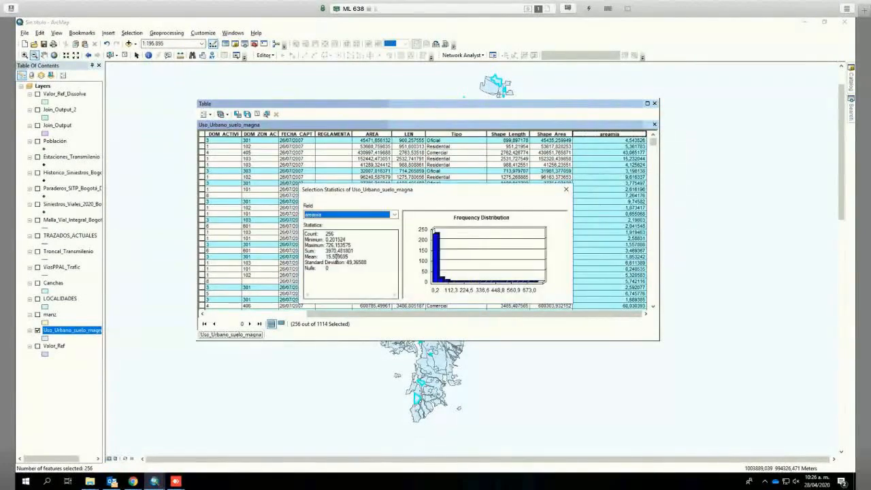
left_click_drag(325, 250, 337, 250)
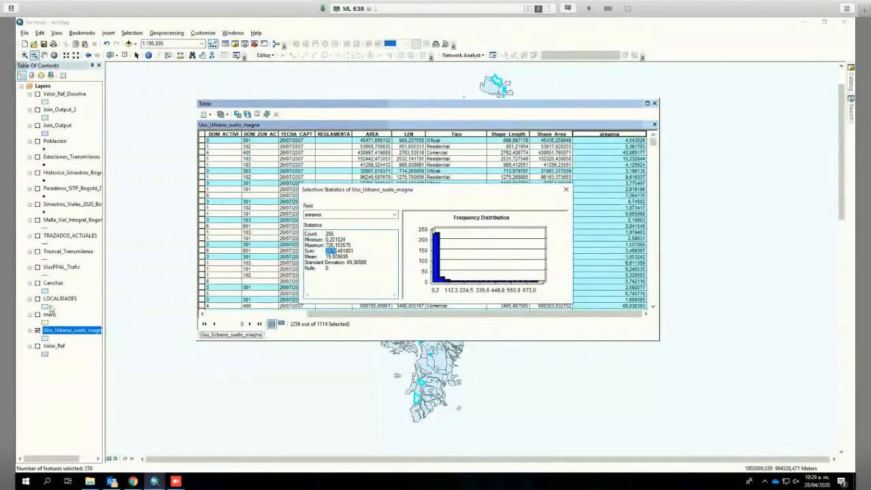
left_click(566, 189)
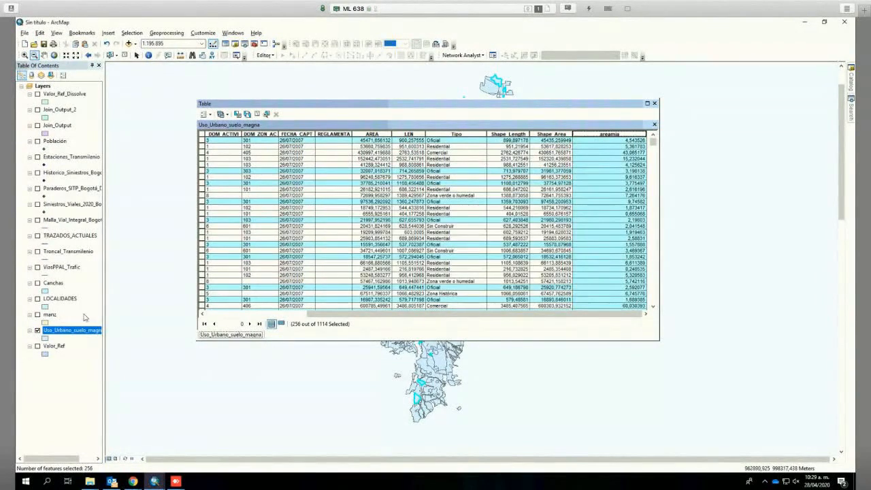
Create a new layer from the selected Oficial features of Uso_Urbano_suelo_magna
right_click(57, 330)
mouse_move(152, 231)
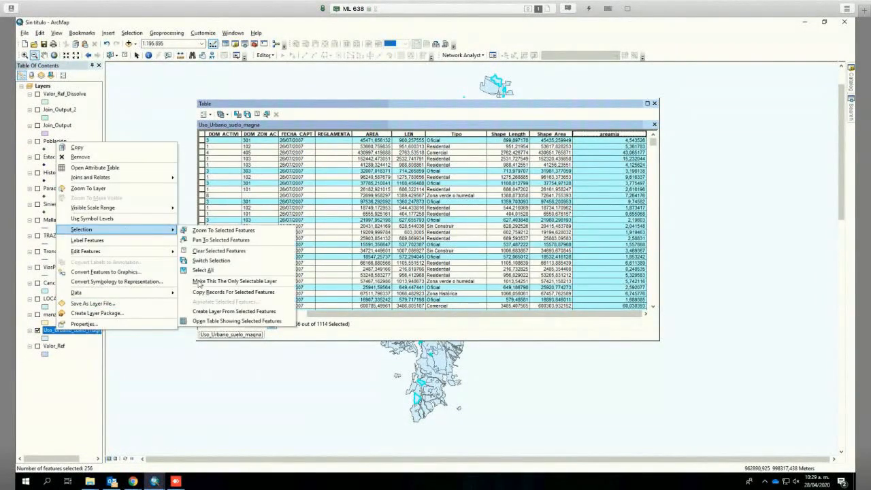
left_click(232, 311)
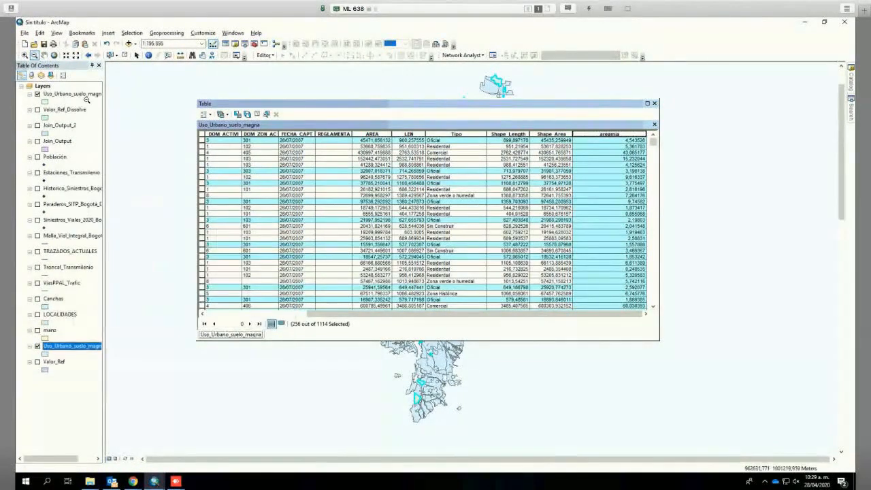
Open the attribute table of the Uso_Urbano_suelo_magna selection layer and check the sum in the statistics of its areamia field
left_click(56, 97)
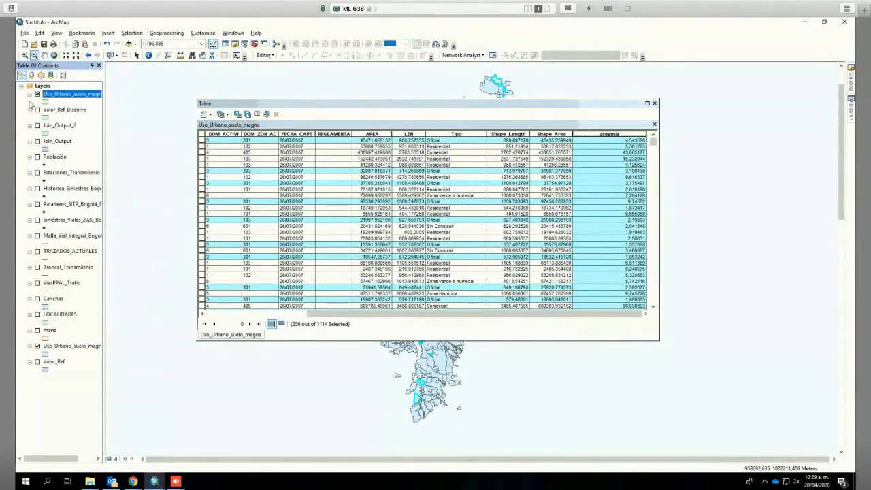
right_click(53, 97)
left_click(70, 125)
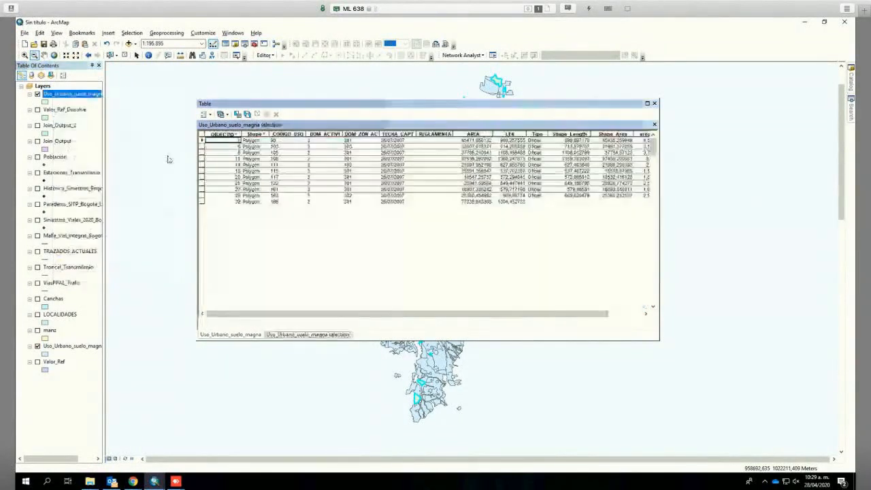
left_click(485, 307)
scroll(487, 304, "down", 2)
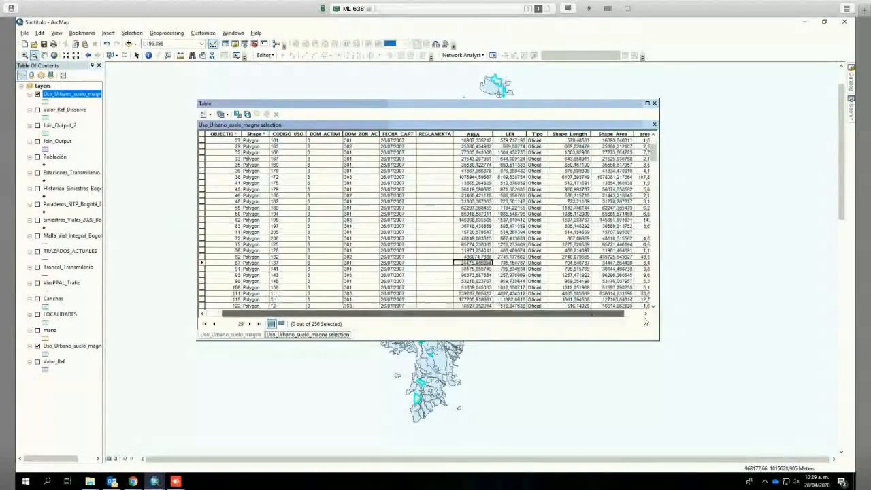
left_click(645, 314)
left_click(610, 133)
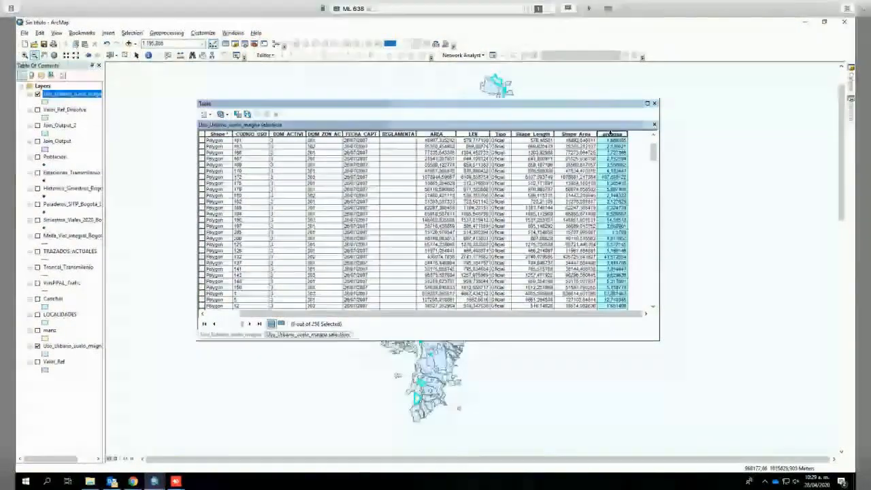
right_click(611, 134)
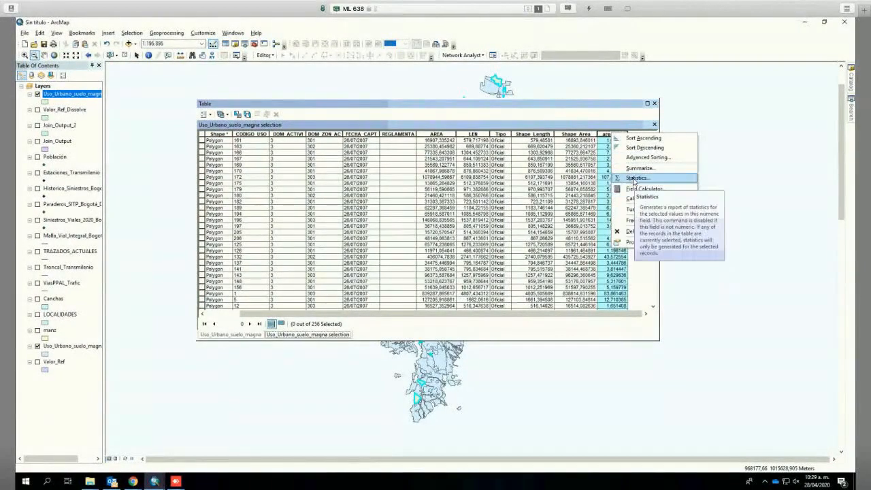
left_click(633, 179)
left_click_drag(326, 251, 360, 251)
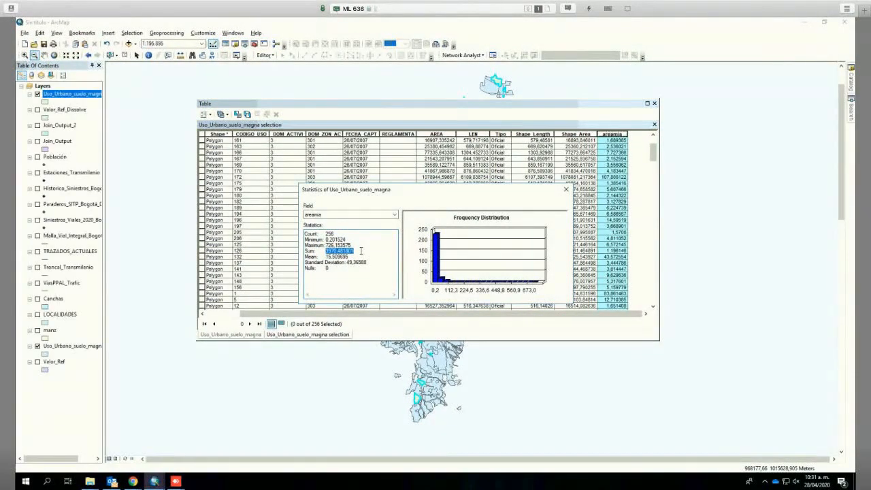
left_click(565, 189)
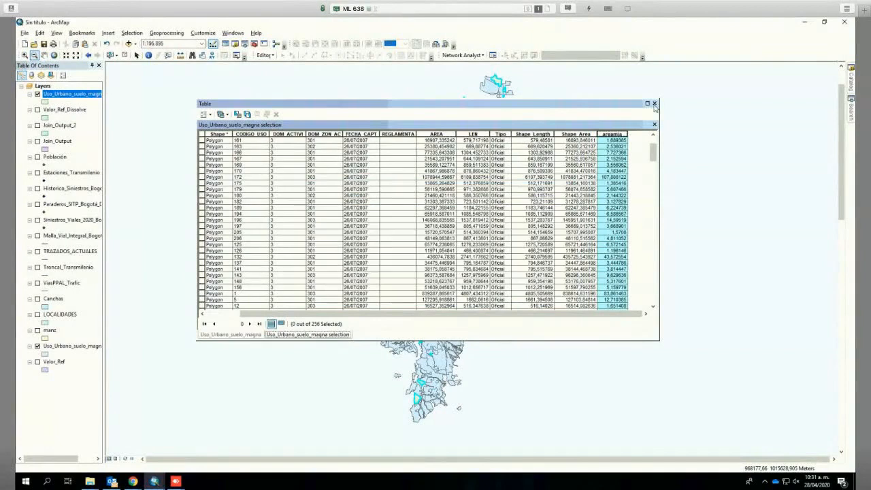
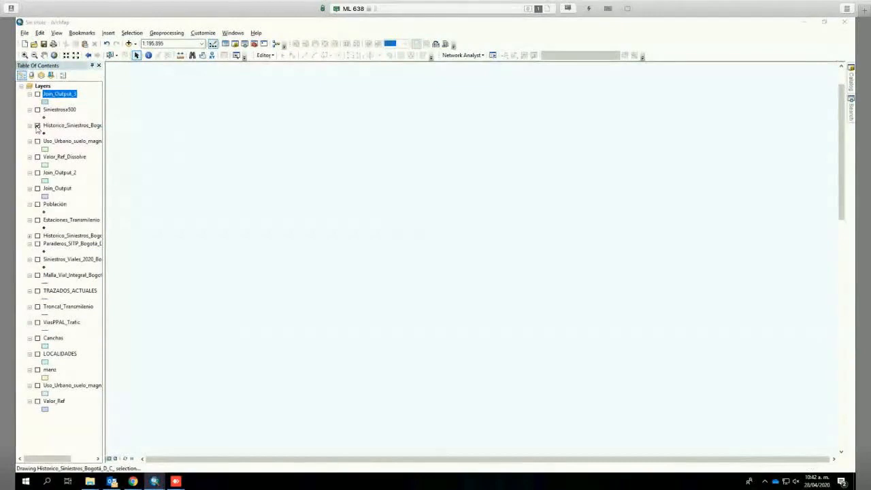
Show only the full Historico_Siniestros_Bogotá_D_C_ layer and select by location its features within 500 meters of Troncal_Transmilenio
left_click(38, 126)
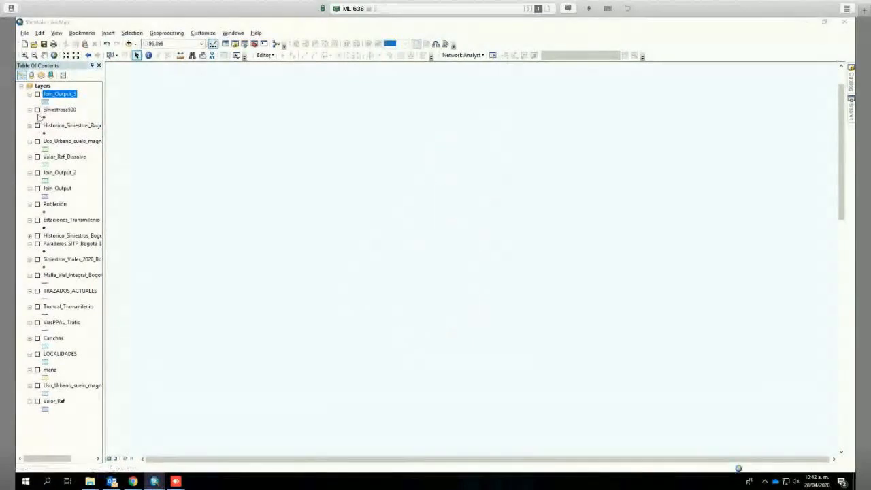
left_click(38, 236)
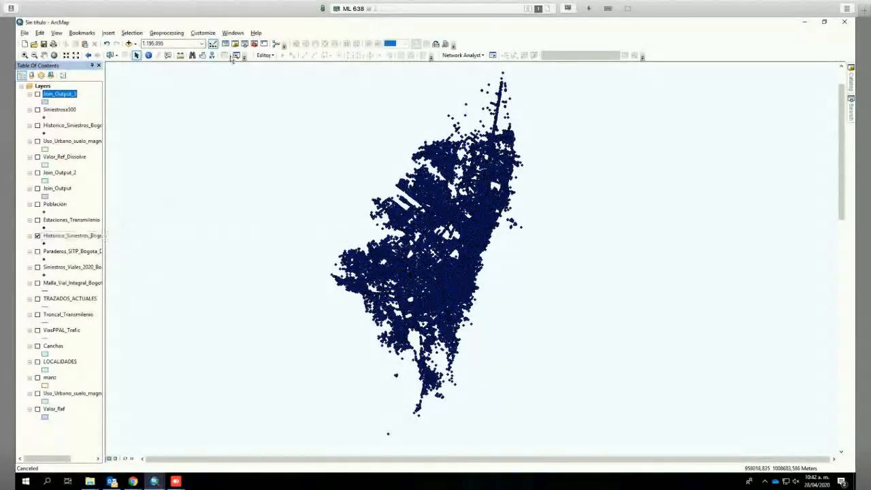
left_click(132, 34)
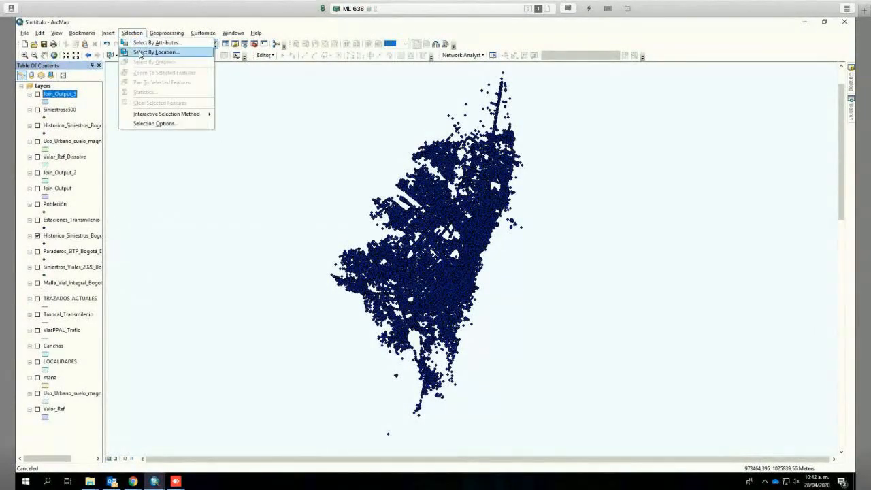
left_click(140, 53)
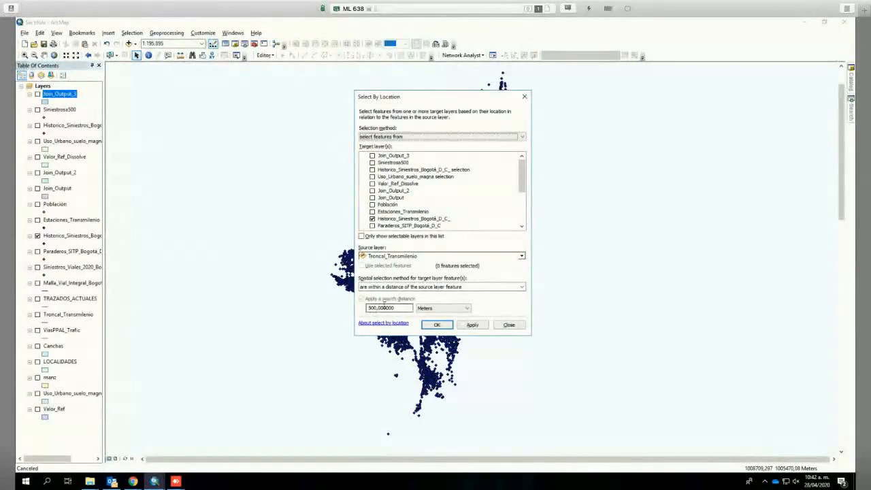
left_click(436, 326)
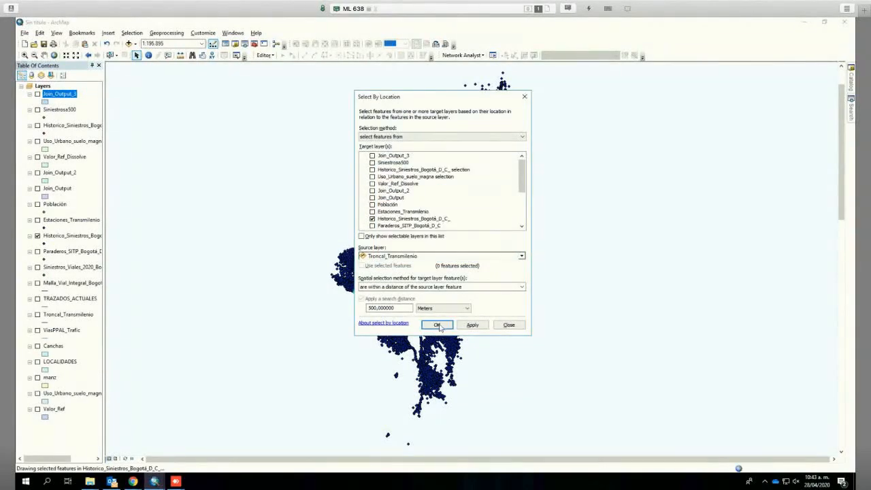
left_click(438, 326)
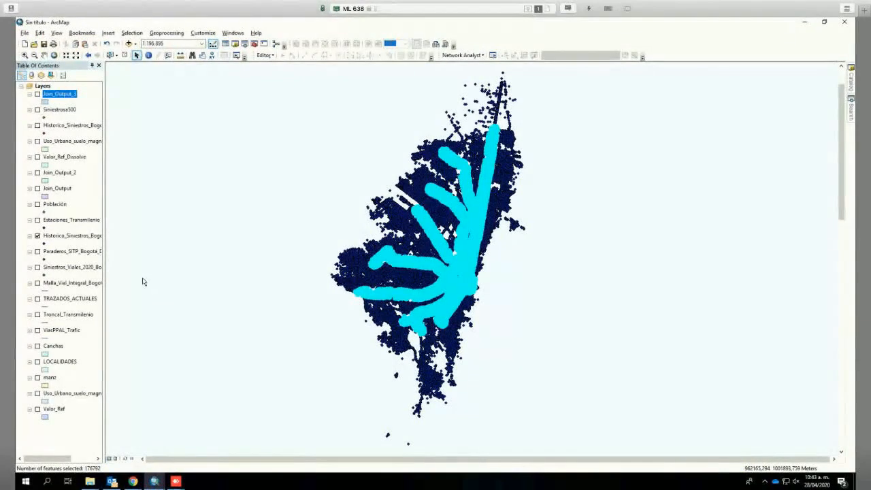
Create a layer from the selected Historico_Siniestros_Bogotá_D_C_ features and hide the original layer
right_click(67, 235)
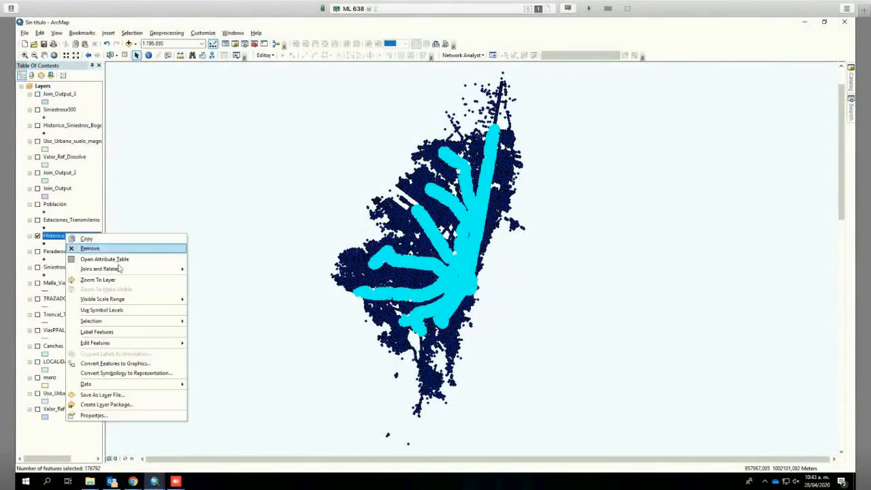
mouse_move(168, 325)
right_click(56, 240)
mouse_move(109, 328)
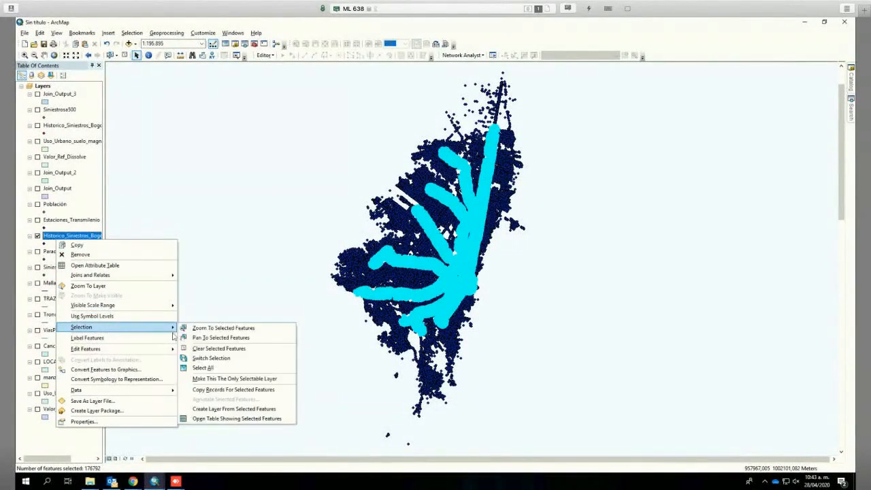
left_click(232, 409)
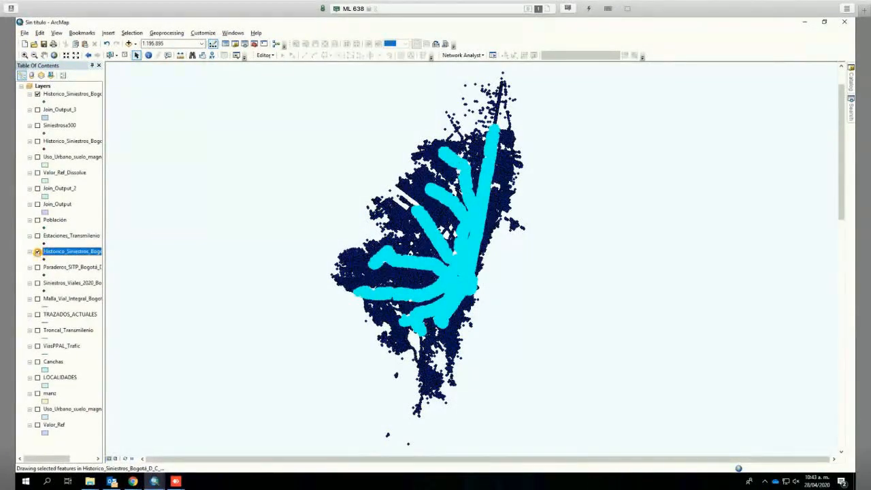
left_click(38, 251)
left_click(68, 252)
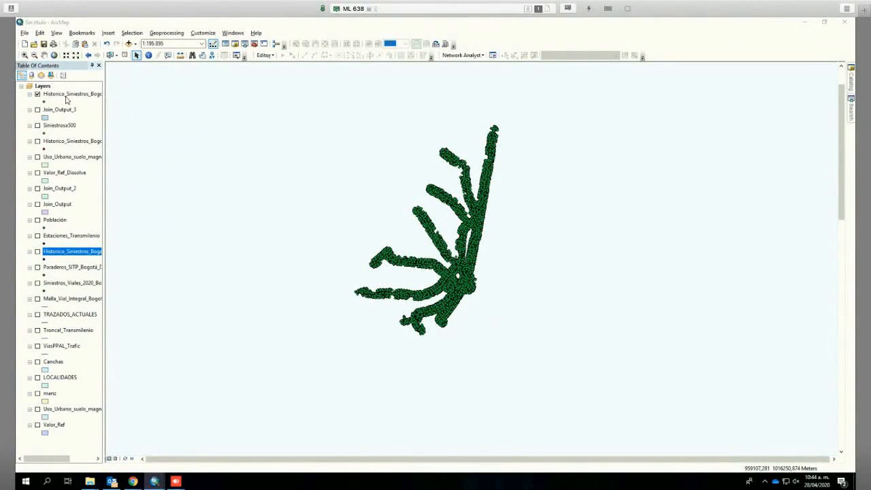
Export all features of the Historico_Siniestros selection layer to D2.gdb as Siniestrosa500v2 and add the result to the map
right_click(66, 95)
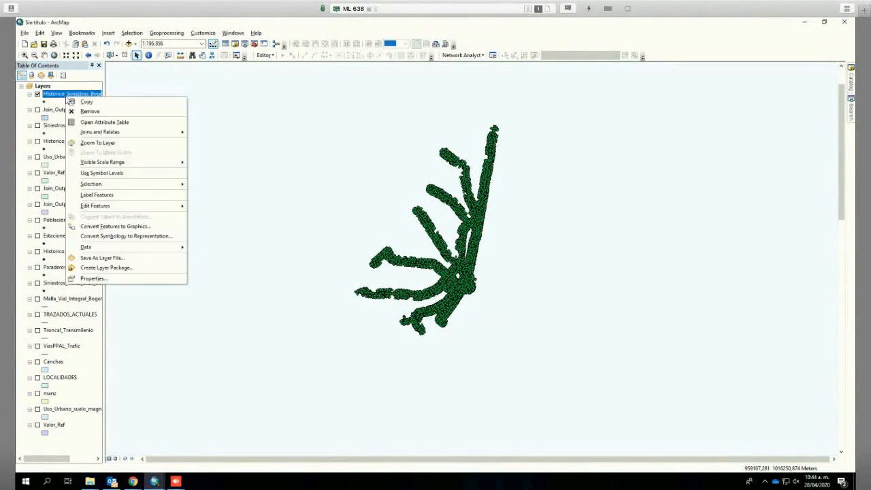
mouse_move(114, 249)
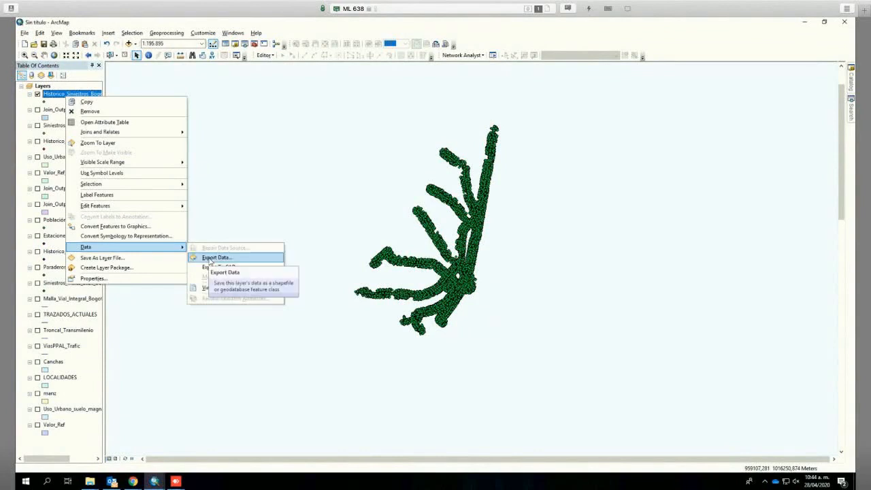
left_click(210, 257)
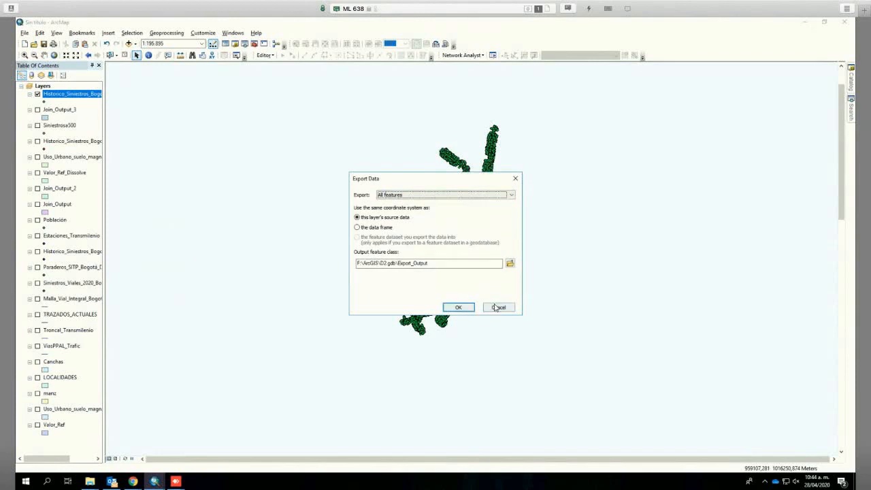
left_click(509, 263)
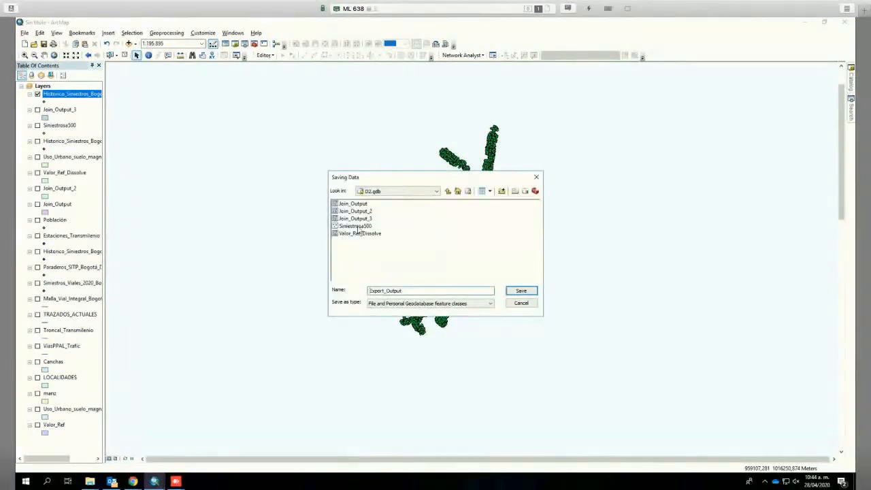
left_click(356, 226)
left_click(404, 290)
type("v2")
left_click(517, 293)
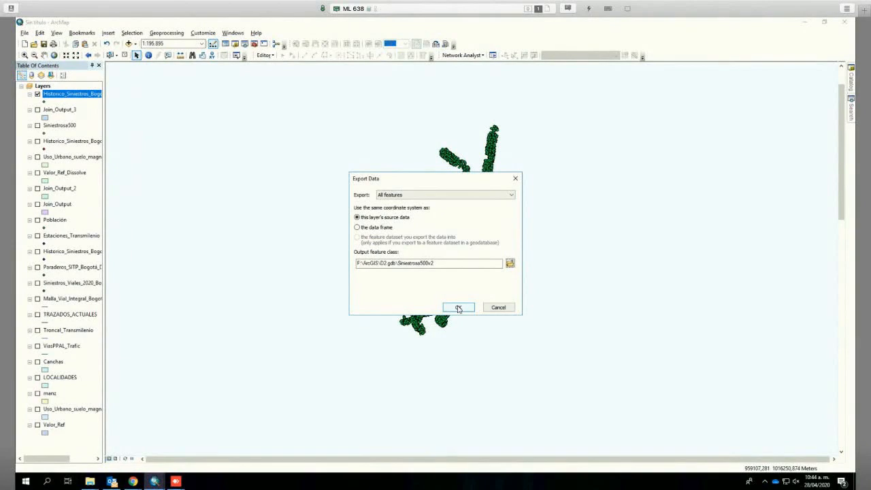
left_click(458, 308)
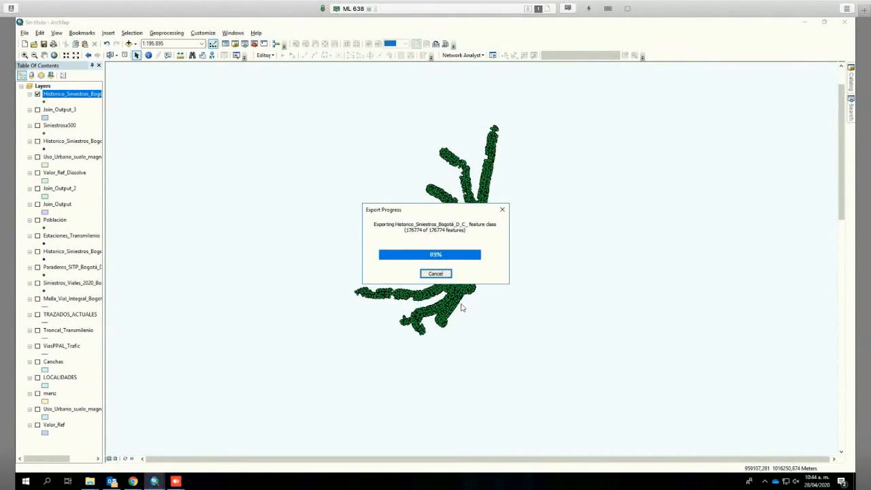
left_click(467, 284)
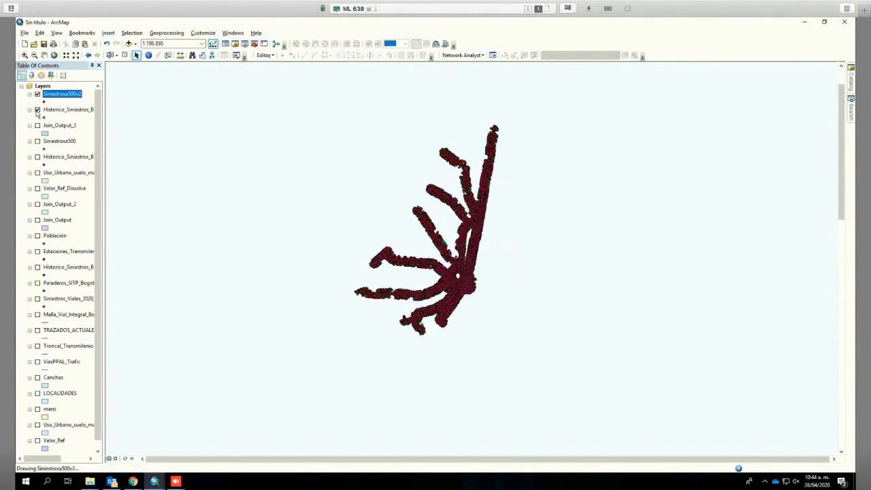
Hide the Historico_Siniestros selection layer so that only Siniestrosa500v2 is shown on the map
left_click(37, 110)
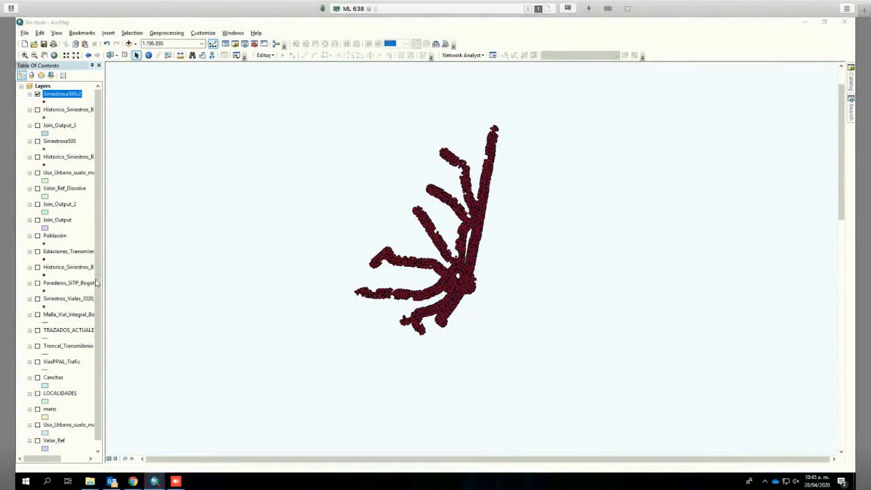
scroll(74, 363, "down", 1)
left_click(67, 386)
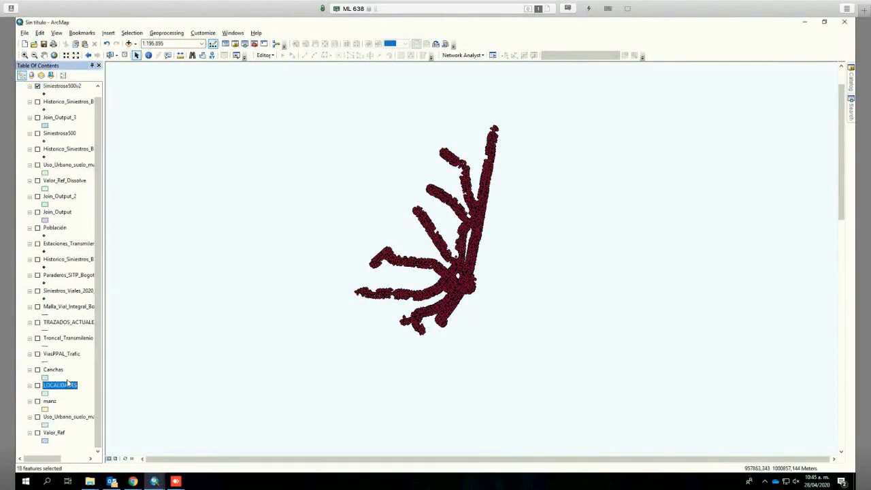
right_click(64, 390)
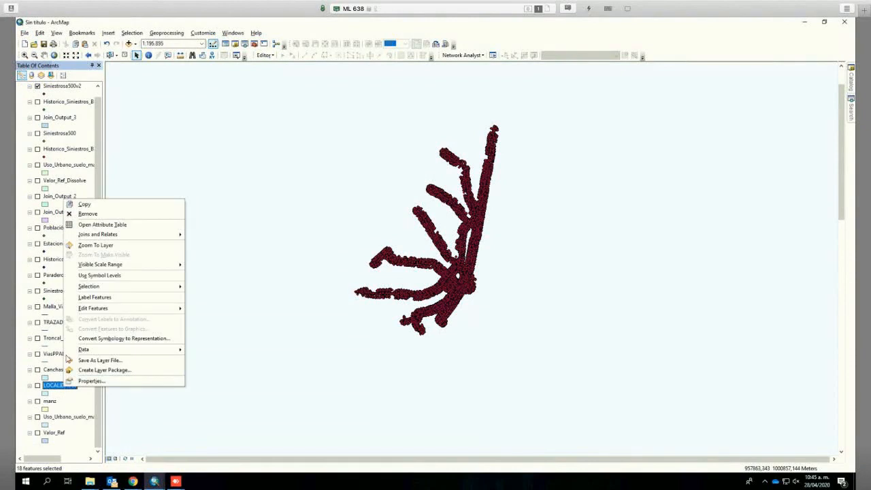
mouse_move(112, 234)
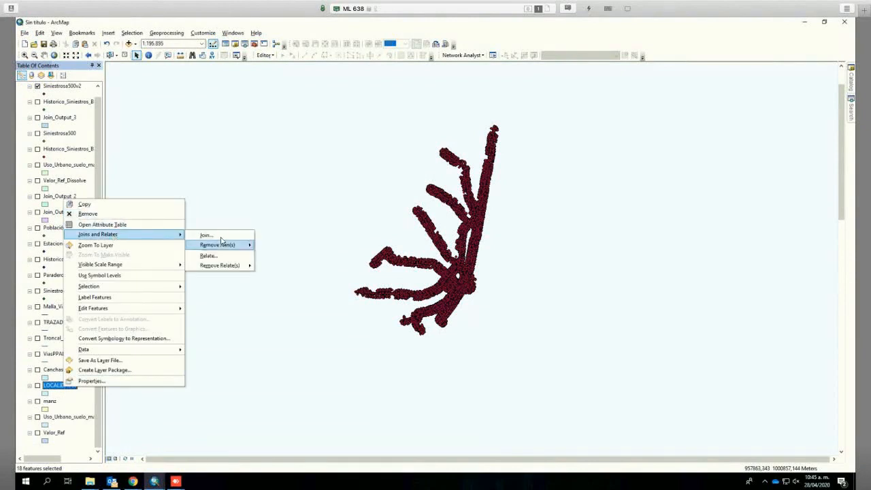
left_click(221, 239)
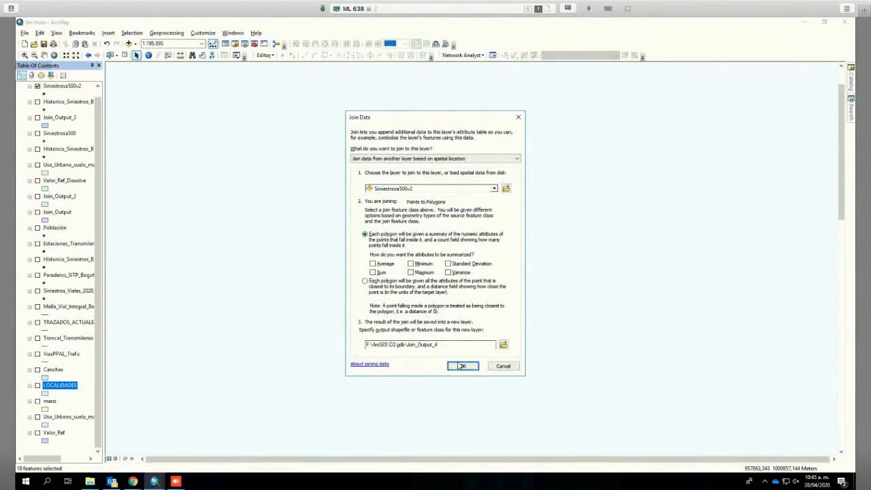
left_click(502, 366)
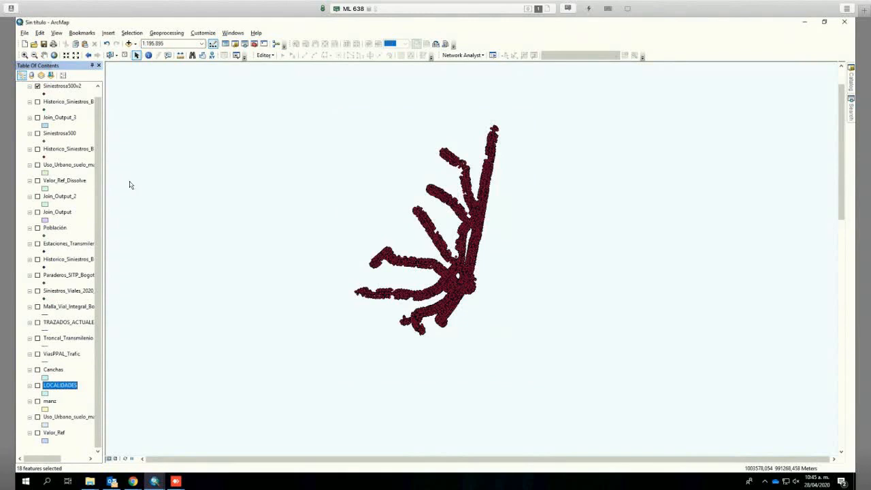
Open the attribute table of Join_Output_3 and examine the accident totals per locality in its Count field
left_click(62, 126)
right_click(62, 126)
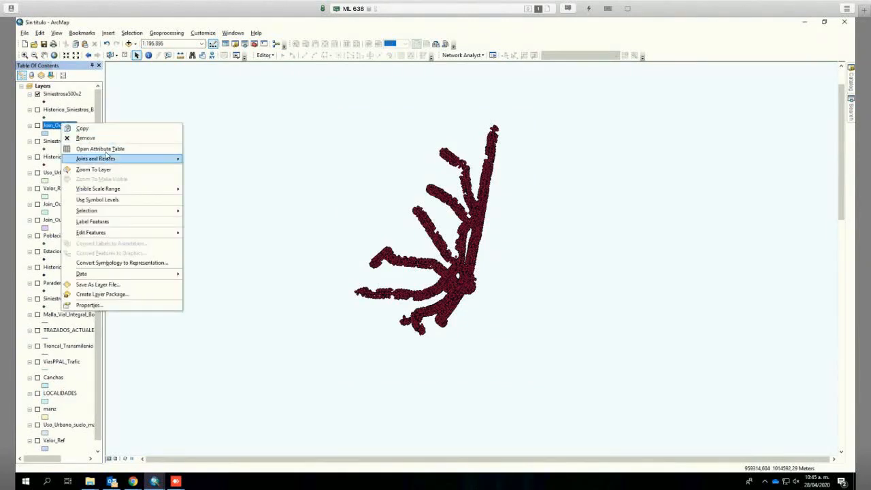
left_click(78, 146)
left_click_drag(315, 315, 653, 302)
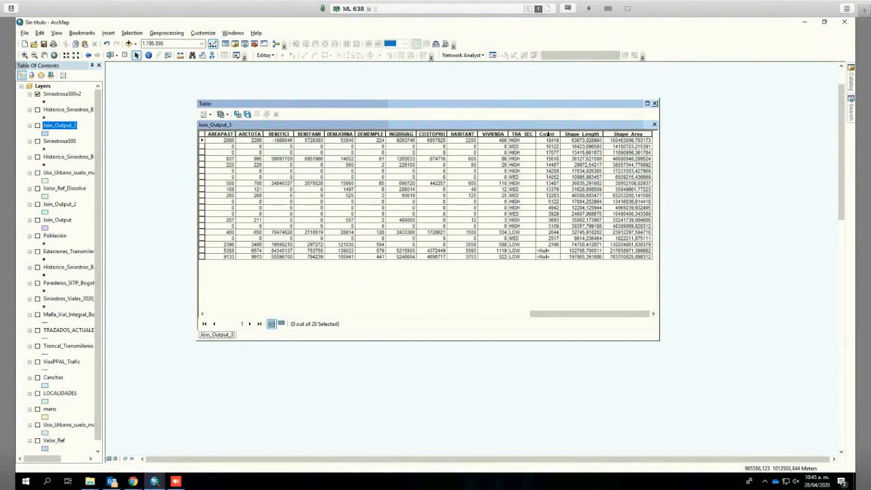
right_click(549, 134)
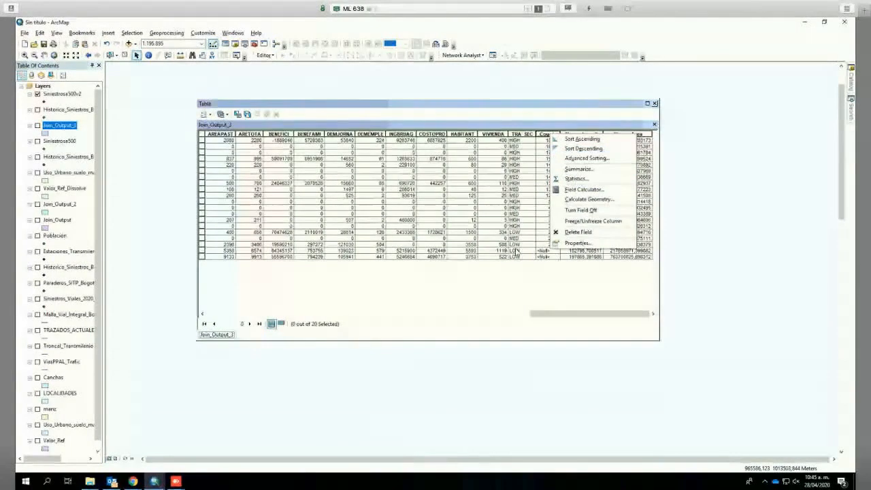
left_click(548, 271)
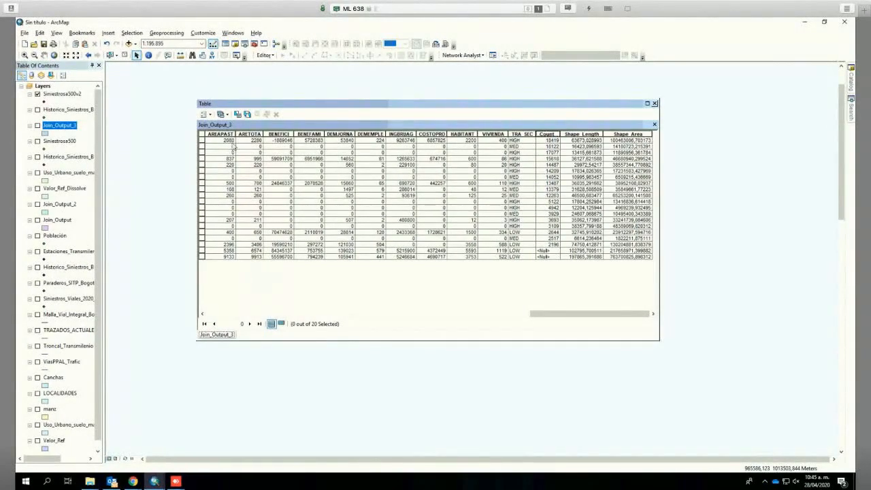
Select the record with the highest Count, read its locality name in NOMB_LOC, then clear the selection and close the table
left_click(204, 140)
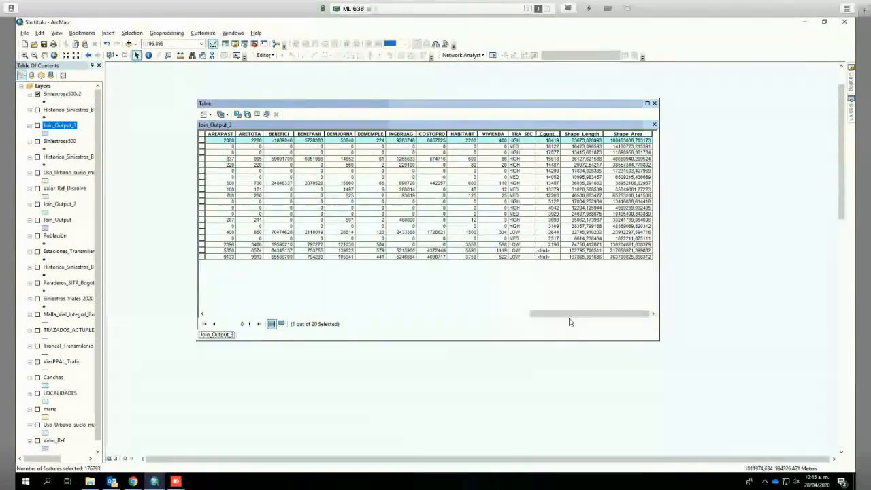
left_click_drag(570, 314, 245, 315)
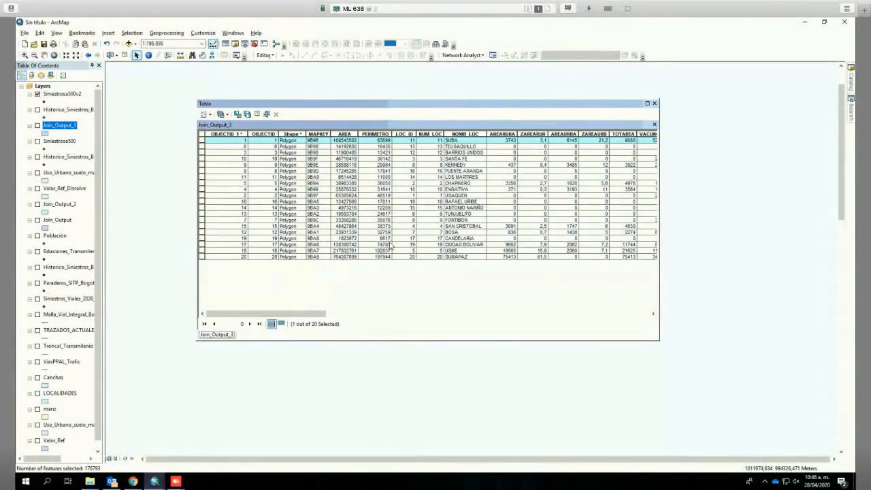
left_click(257, 113)
left_click(655, 104)
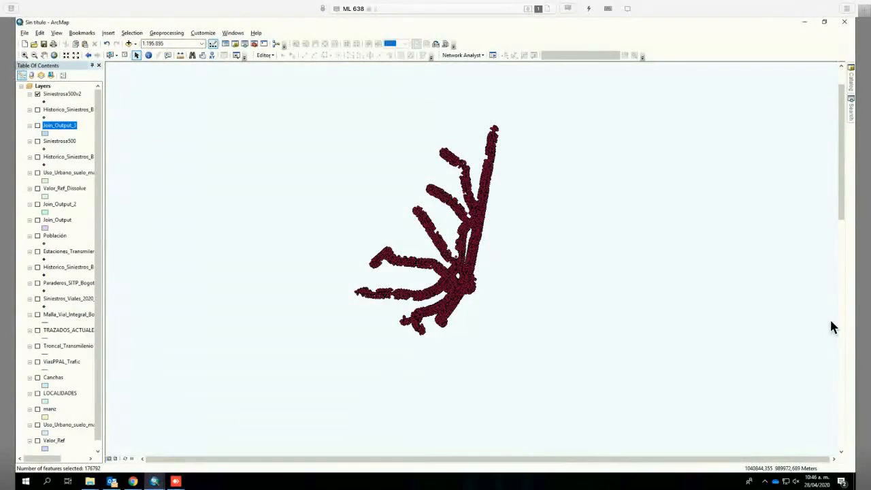
Reopen the Join_Output_3 attribute table, check the Count value of the first record and close the table
right_click(70, 126)
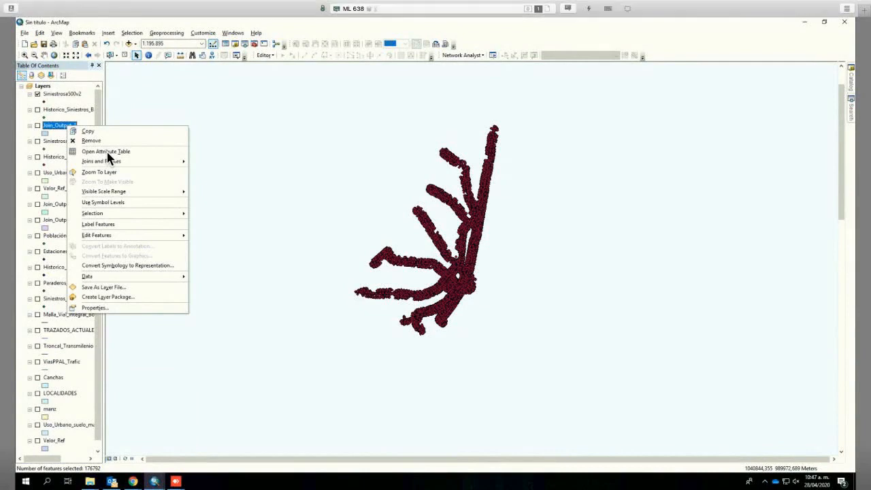
left_click(122, 152)
left_click_drag(278, 313, 741, 345)
left_click(550, 141)
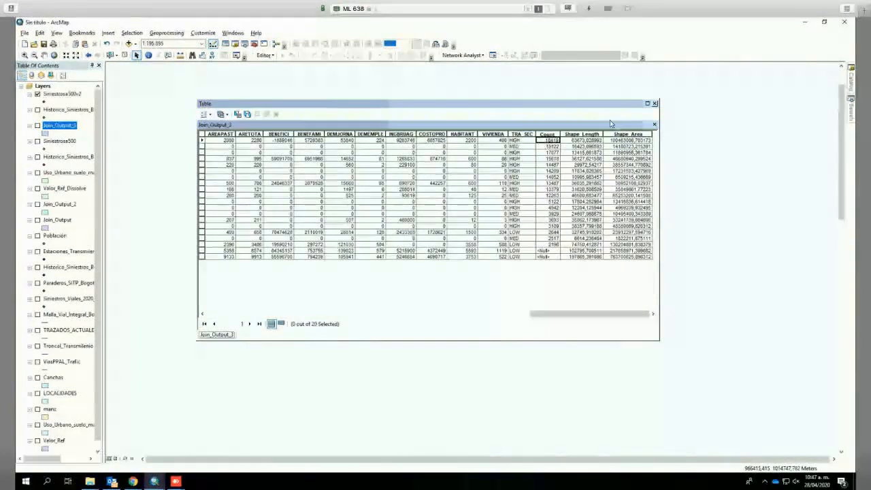
left_click(654, 103)
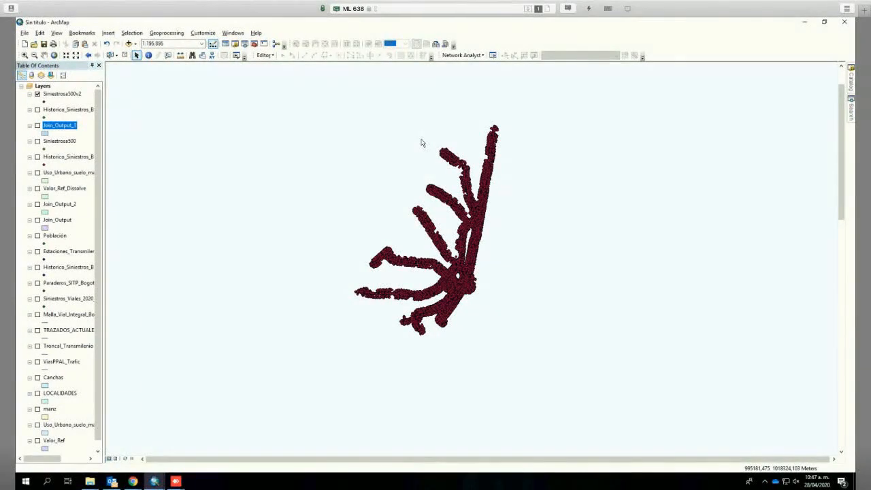
Switch to the PowerPoint slide show, advance from Pregunta 4 to Pregunta 5, read the question and leave the slide
key("ctrl+Up")
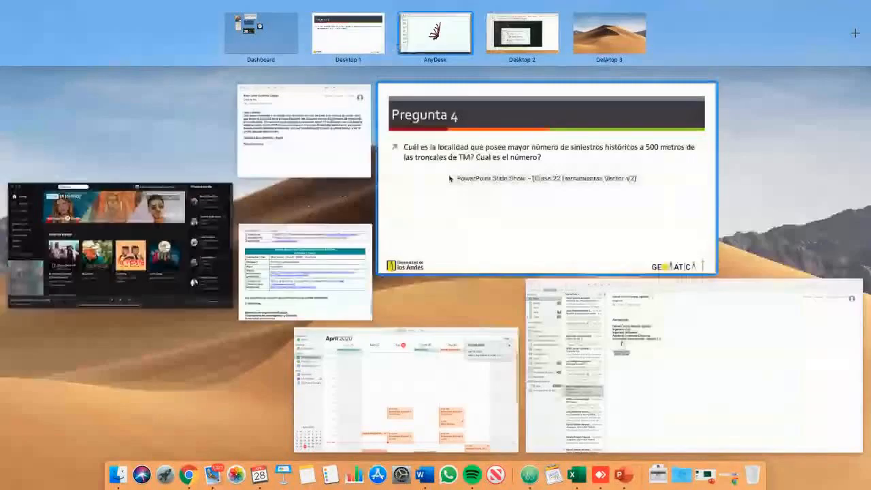
left_click(625, 179)
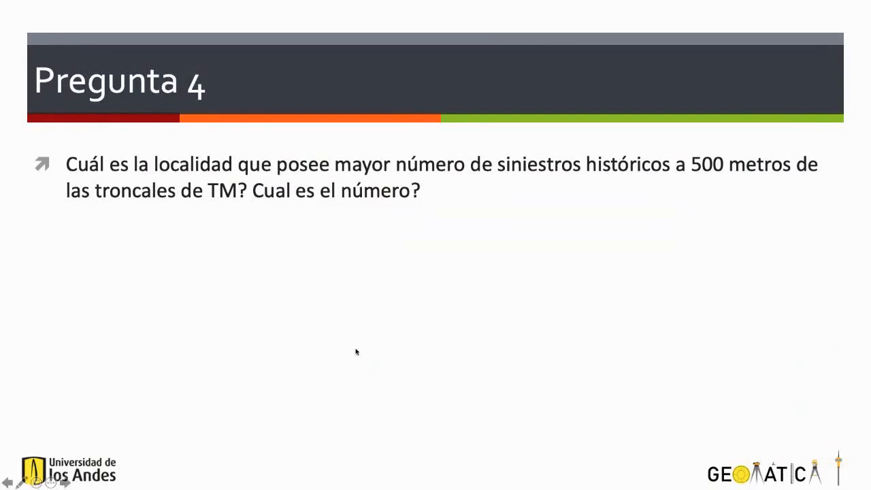
left_click(344, 246)
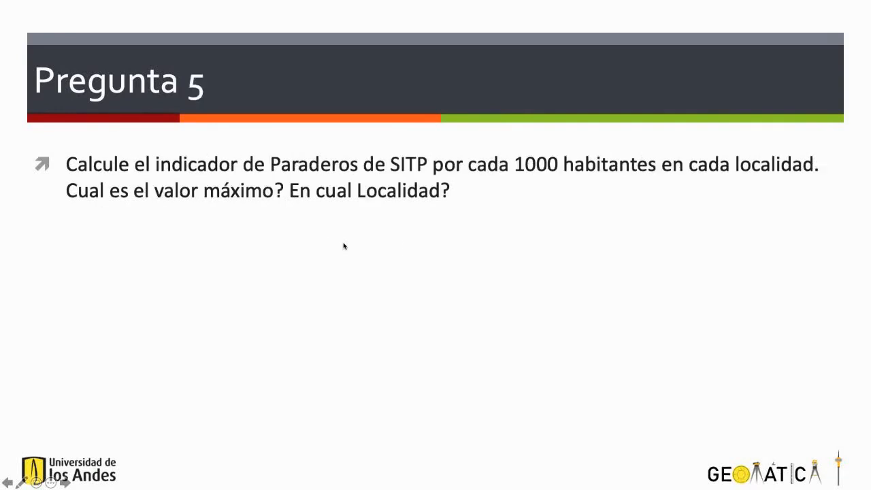
key("Escape")
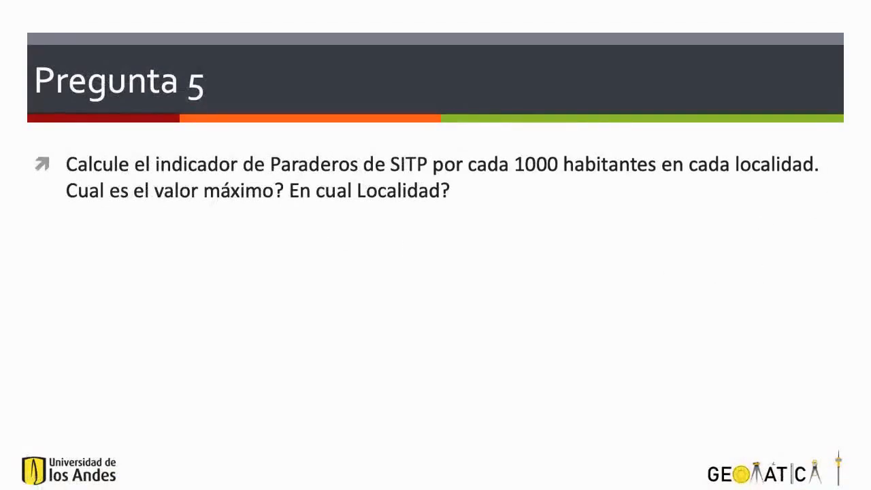
key("ctrl+Up")
key("ctrl+Up")
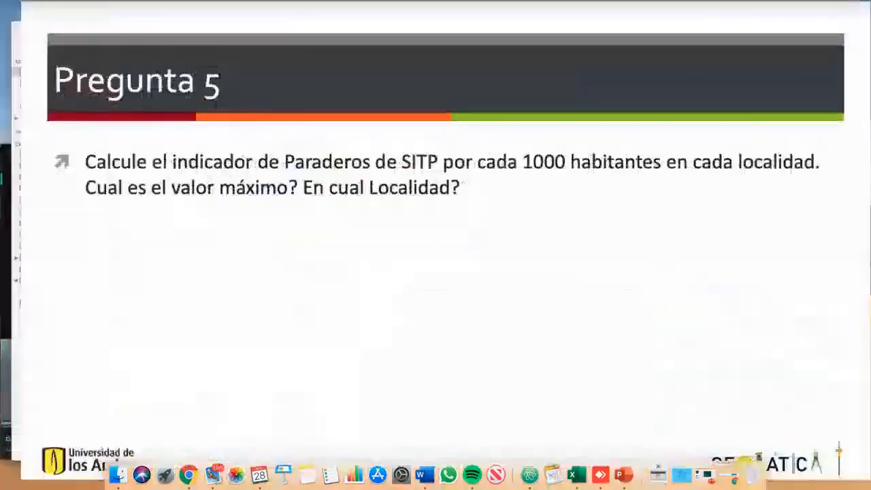
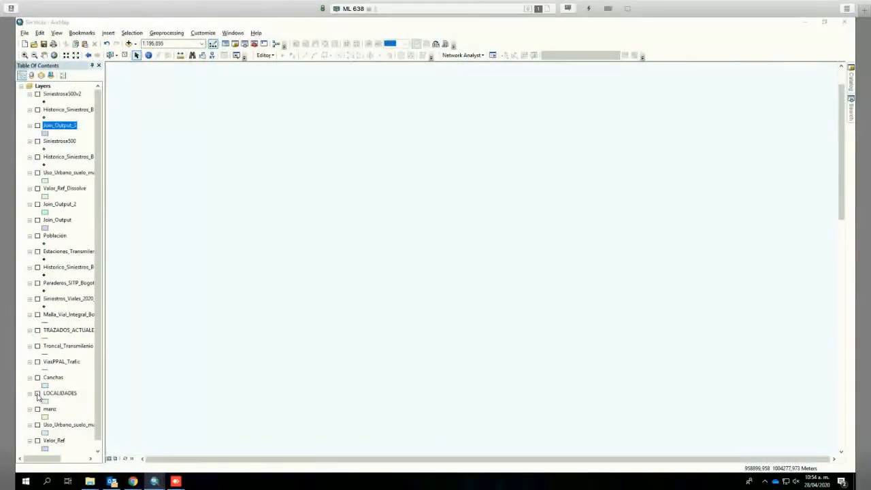
Spatially join Población to the LOCALIDADES polygons, summarizing attributes by Sum, with output Join_Output_4 in D2.gdb
right_click(55, 393)
mouse_move(142, 243)
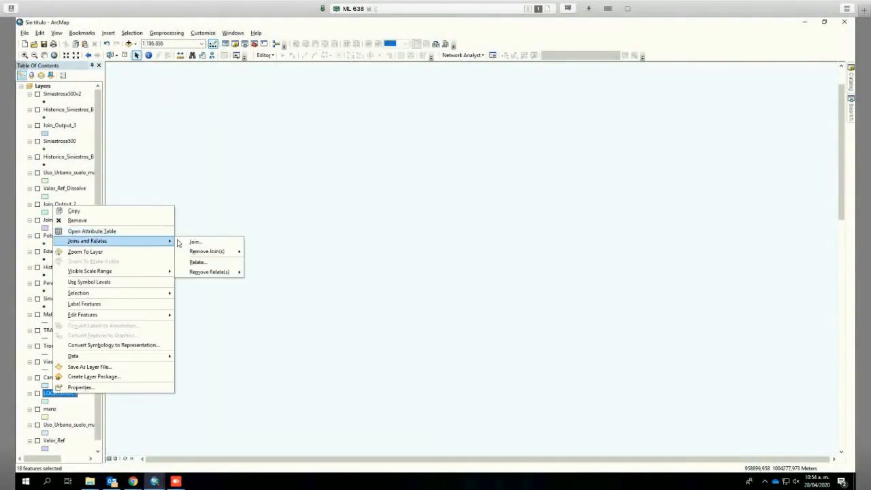
left_click(218, 244)
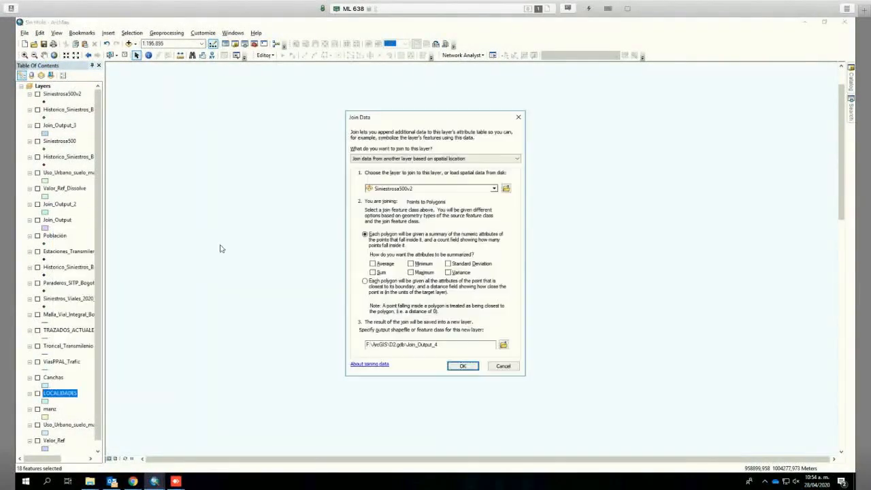
left_click(438, 189)
left_click(401, 246)
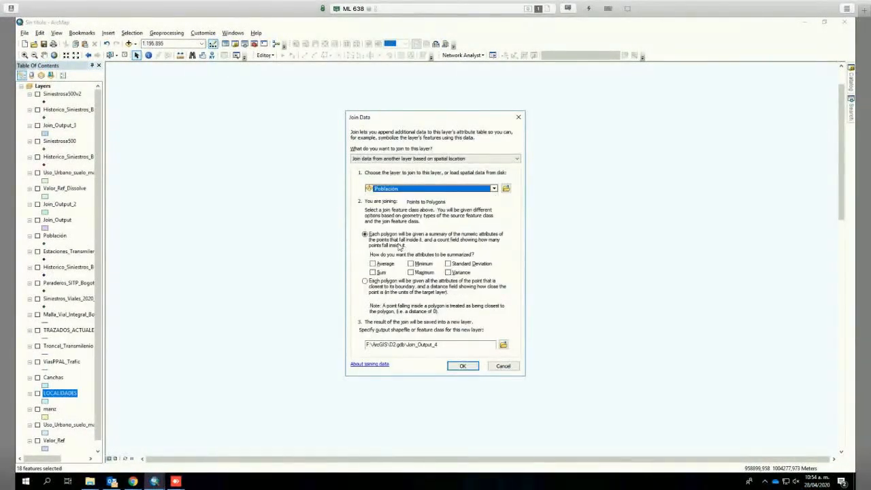
left_click(377, 272)
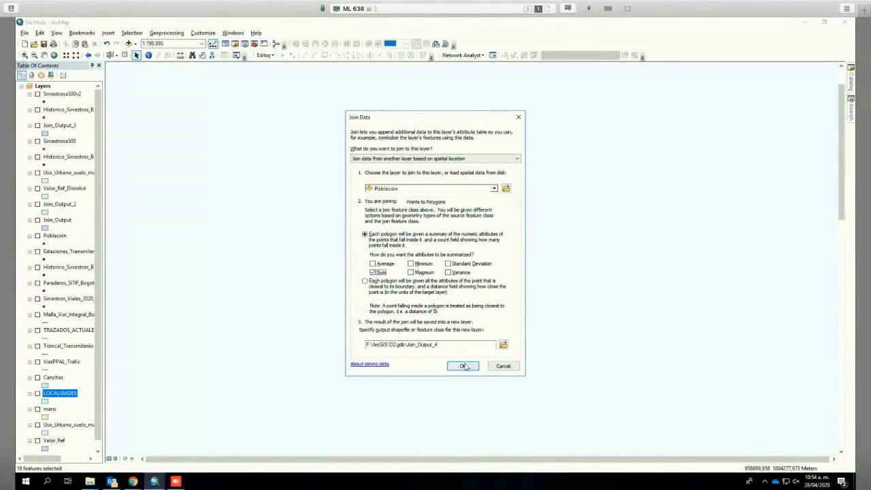
left_click(463, 366)
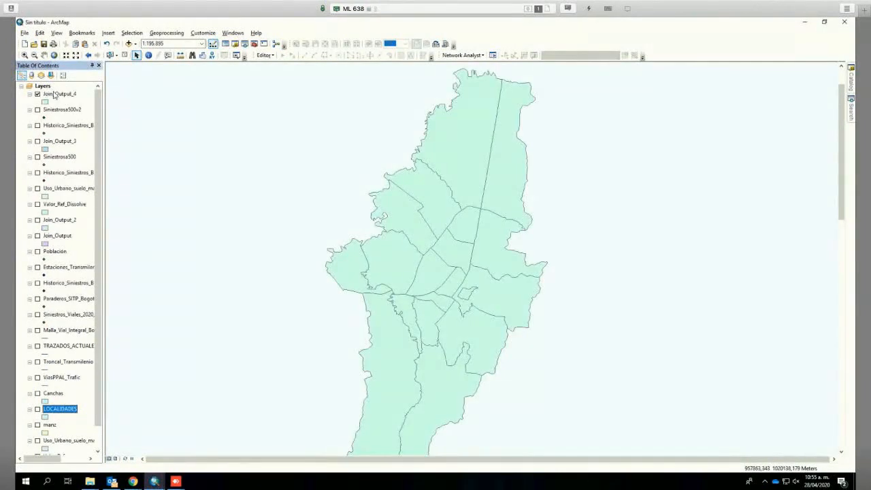
Open the attribute table of Join_Output_4, examine the summed population fields per locality and close the table
left_click(54, 95)
right_click(54, 93)
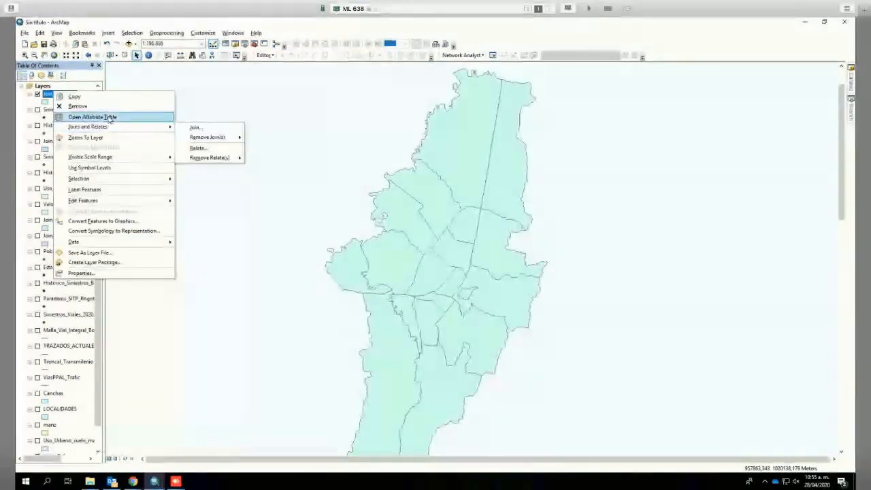
left_click(108, 117)
left_click_drag(503, 313, 420, 314)
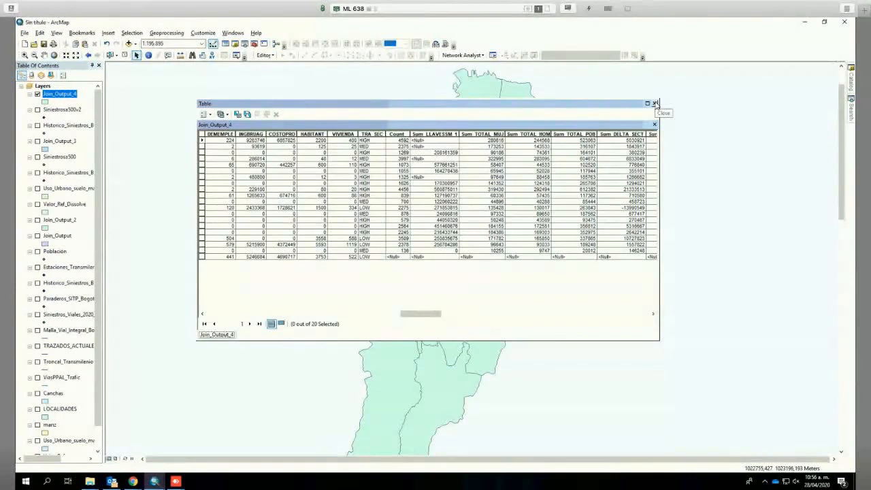
left_click(655, 104)
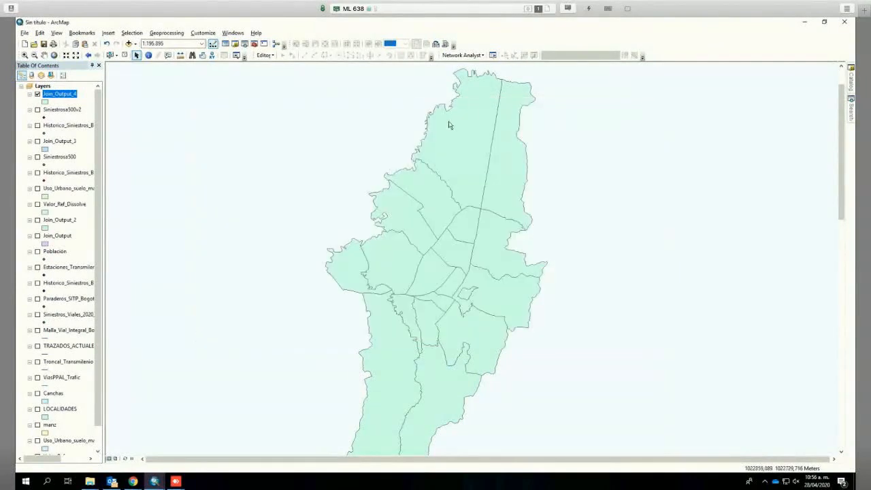
right_click(65, 98)
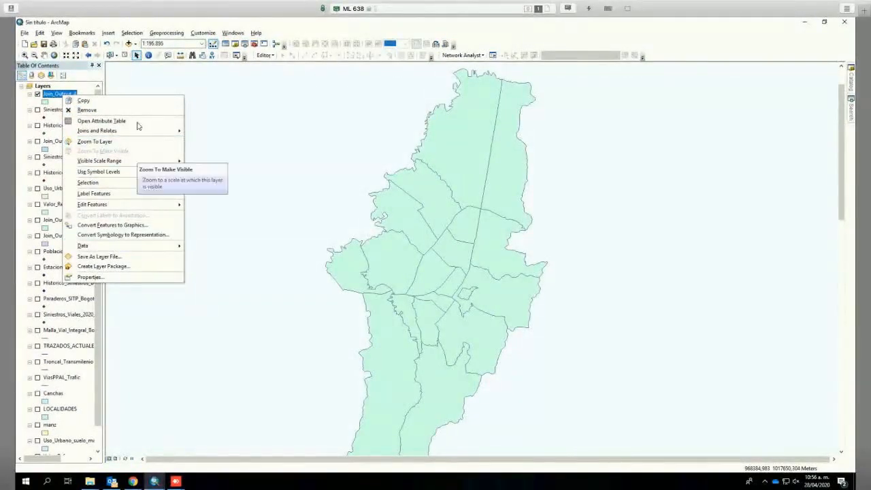
mouse_move(163, 130)
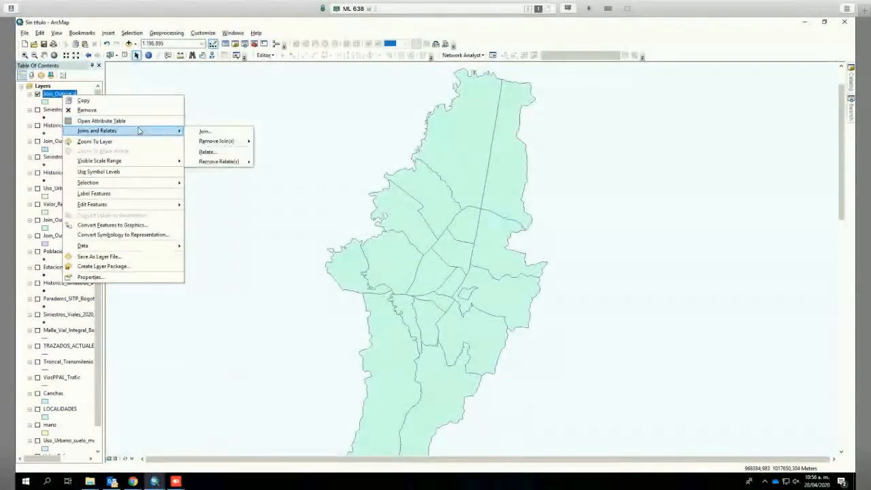
left_click(212, 133)
left_click(403, 189)
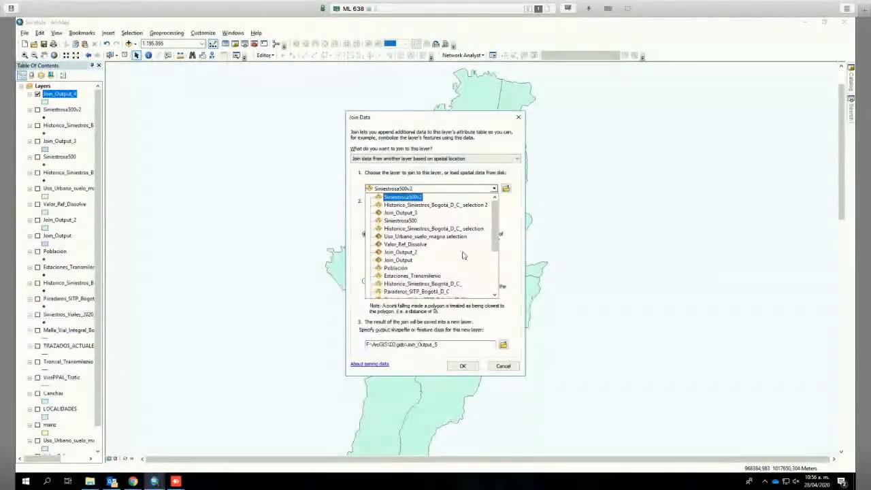
left_click(403, 197)
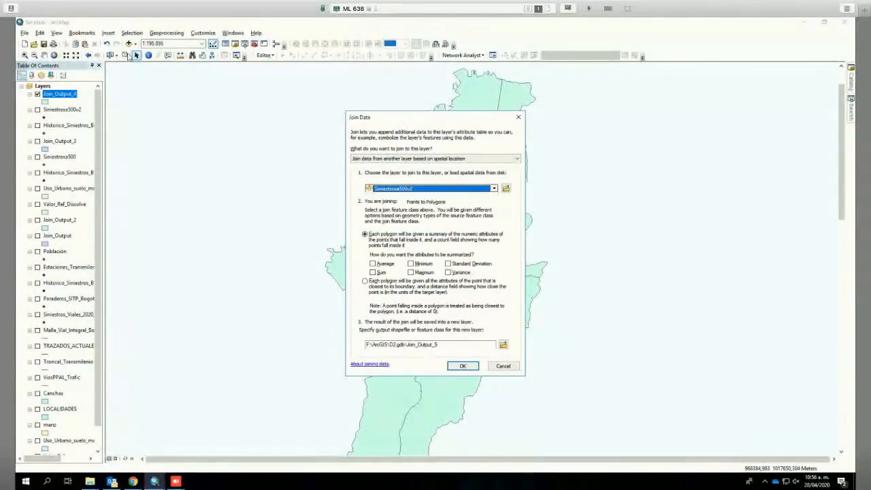
left_click(519, 117)
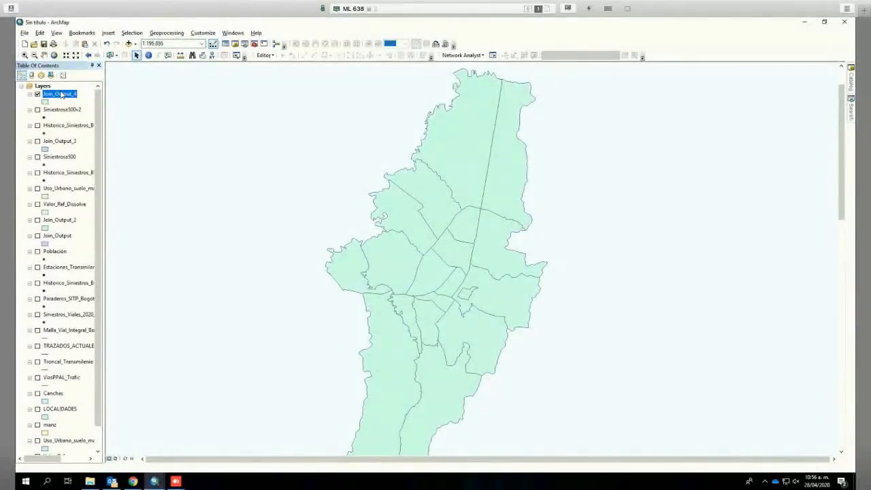
Spatially join Paraderos_SITP_Bogotá_D_C to Join_Output_4, giving each polygon a count of the points inside it, with output Join_Output_5 in D2.gdb
right_click(62, 95)
mouse_move(136, 125)
left_click(228, 125)
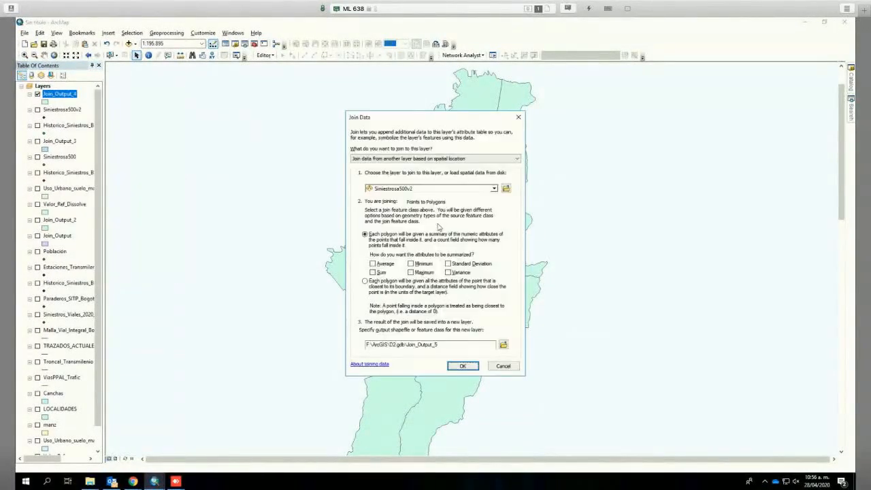
left_click(493, 188)
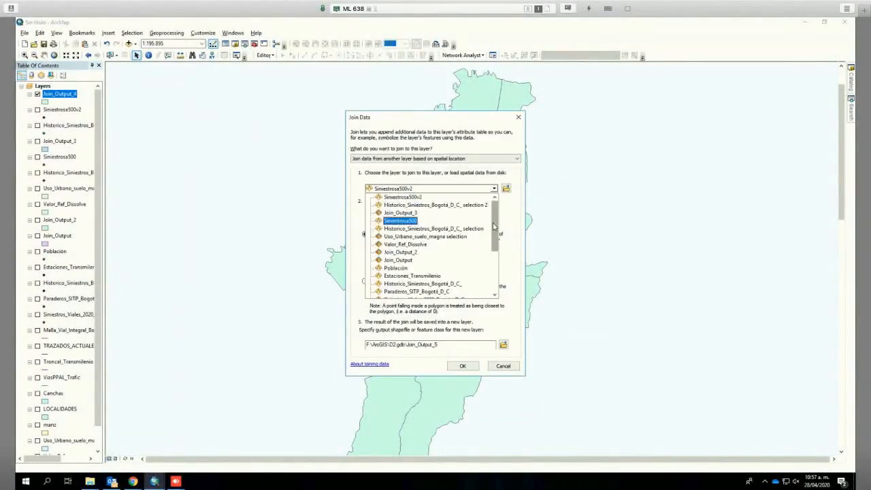
left_click(436, 291)
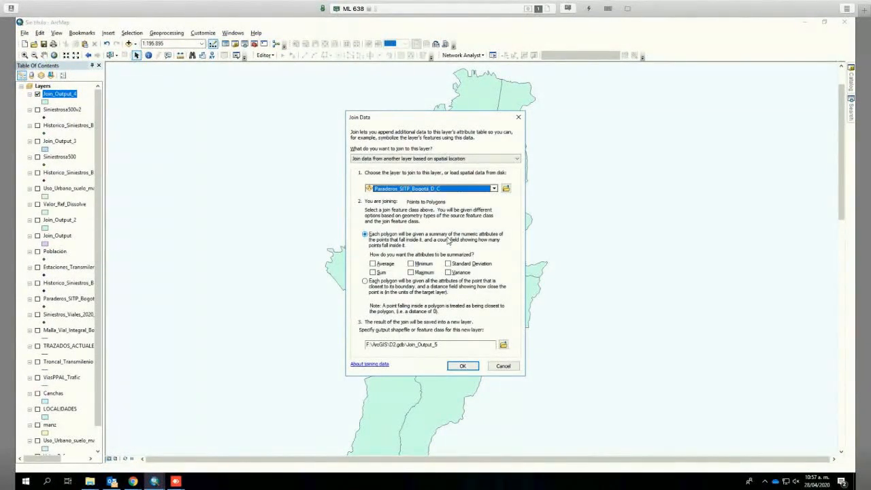
left_click(463, 365)
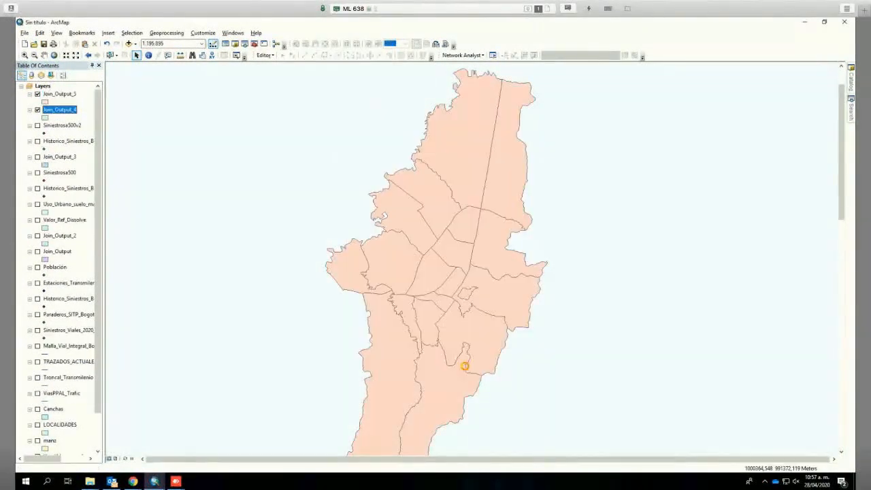
Open the attribute table of Join_Output_5 and examine the stop count and summed population fields per locality
right_click(59, 93)
left_click(115, 119)
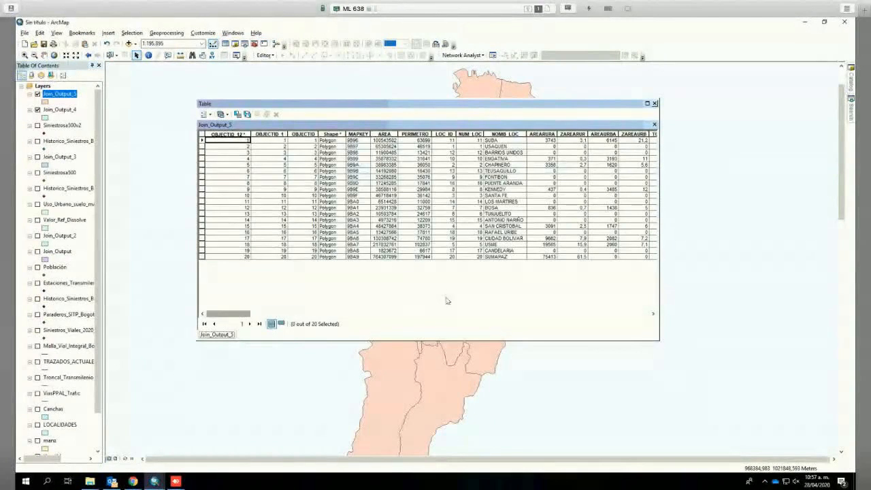
left_click(476, 314)
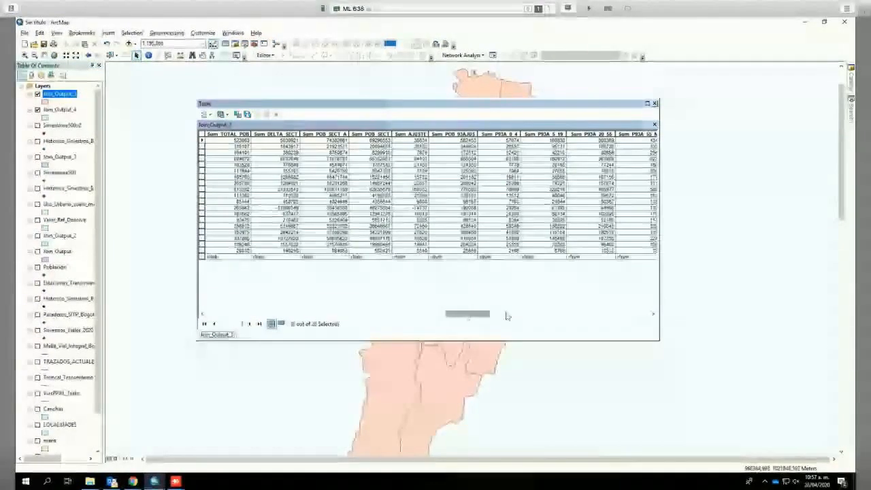
left_click(506, 316)
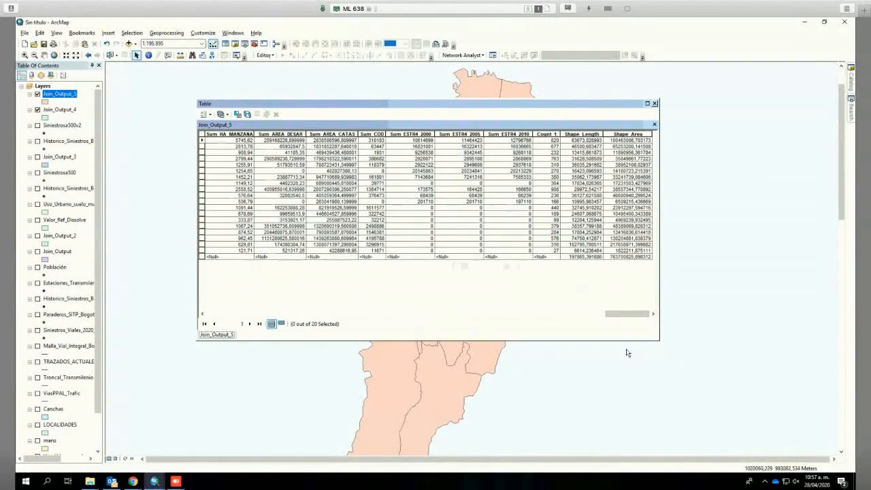
left_click(603, 314)
left_click(203, 313)
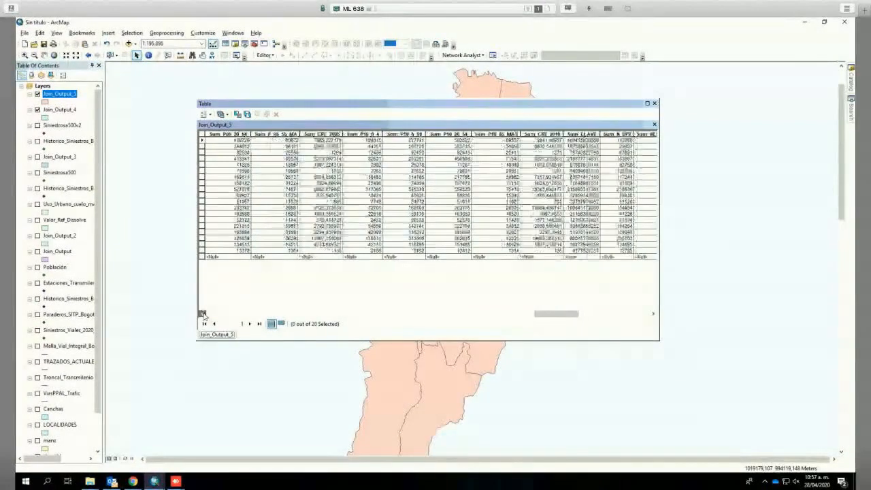
left_click(203, 313)
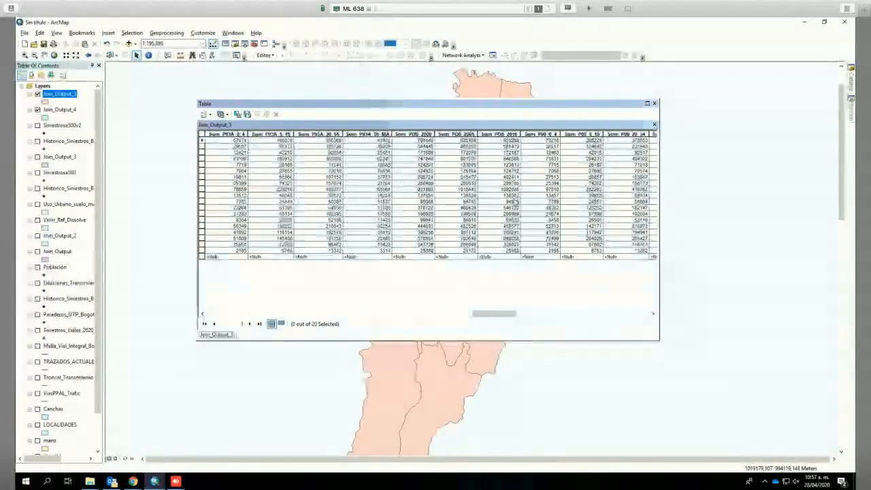
Add a field named Indicador of type Double to the Join_Output_5 attribute table
left_click(202, 115)
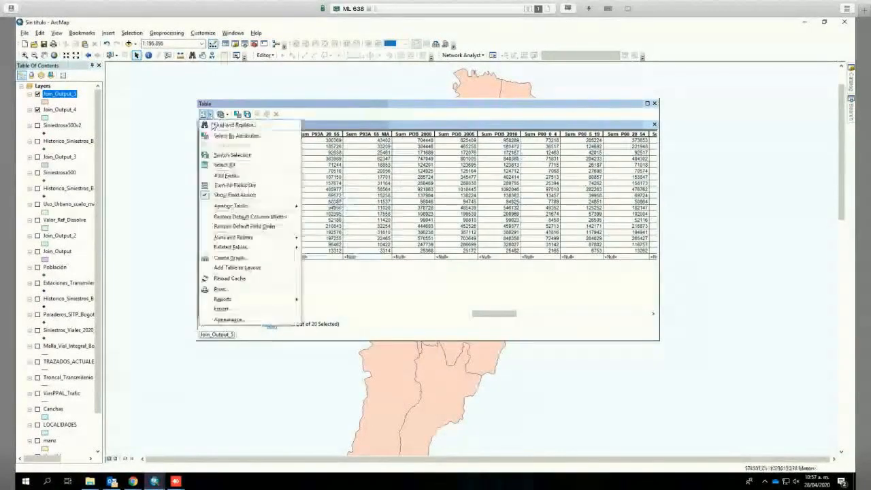
left_click(228, 175)
left_click(437, 216)
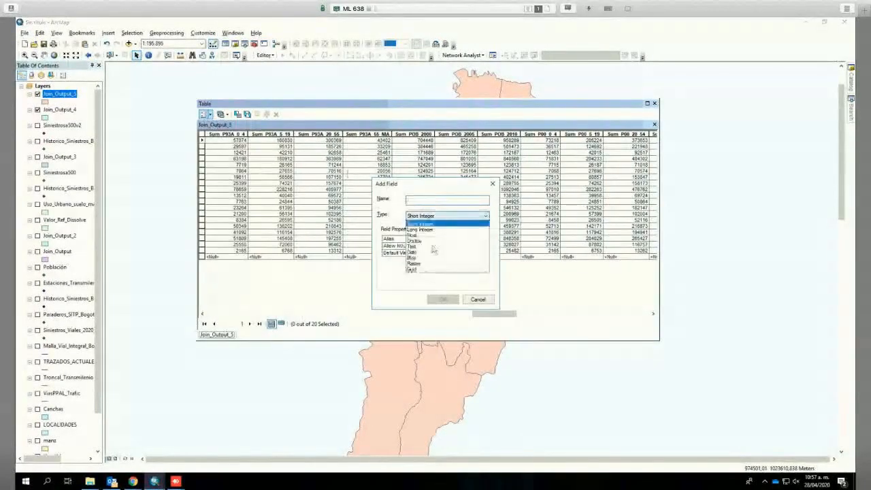
left_click(435, 241)
left_click(426, 202)
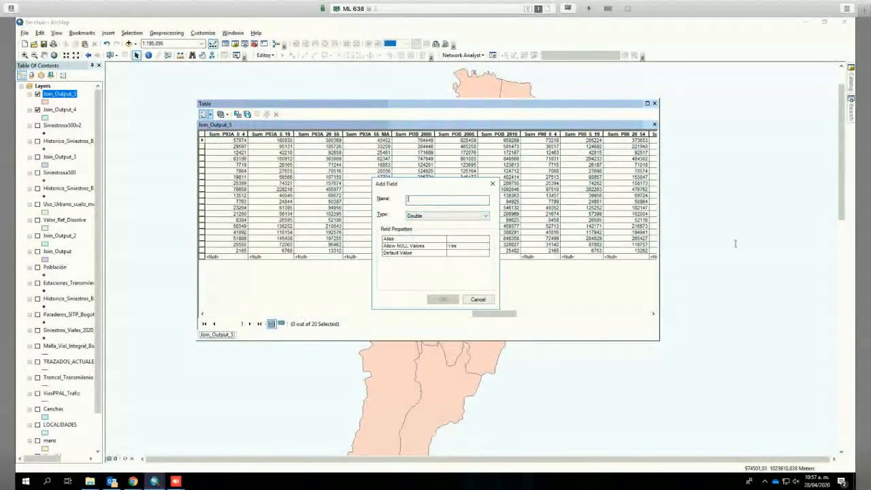
type("Indicador")
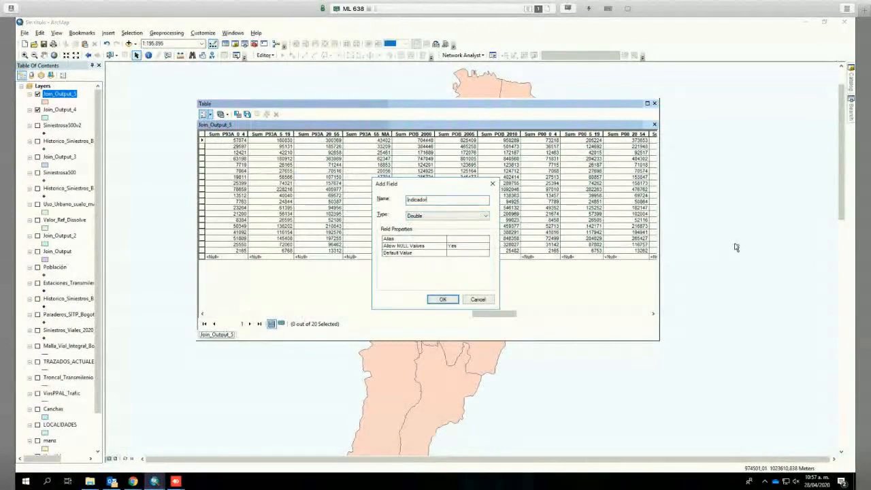
left_click(442, 299)
Calculate the Indicador field outside an edit session with the expression [Count_1]/([Sum_POB_2010]/1000)
left_click_drag(484, 312, 629, 313)
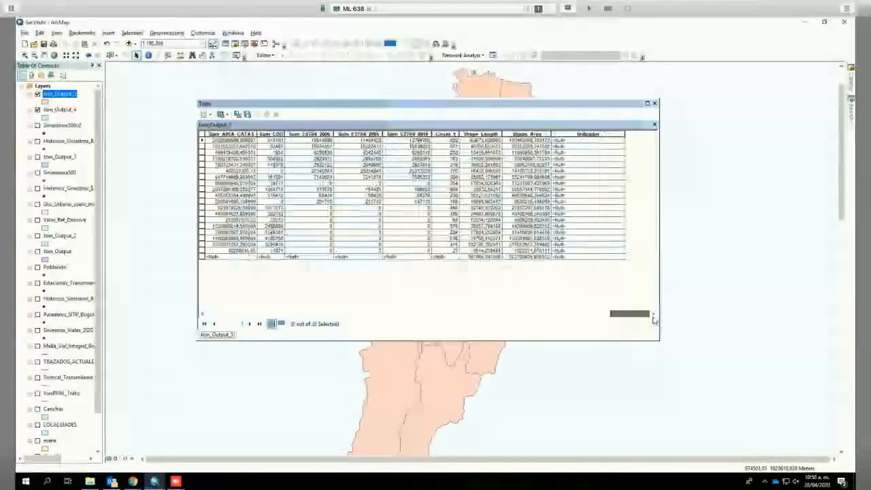
right_click(596, 133)
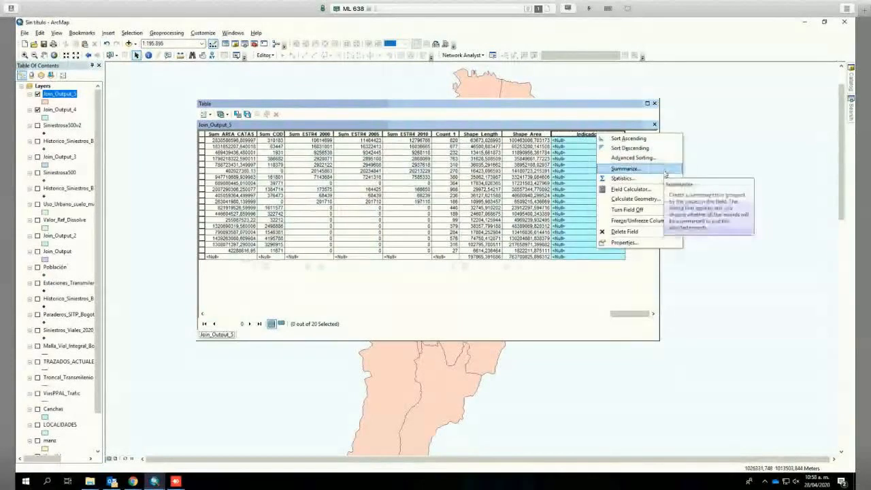
left_click(630, 189)
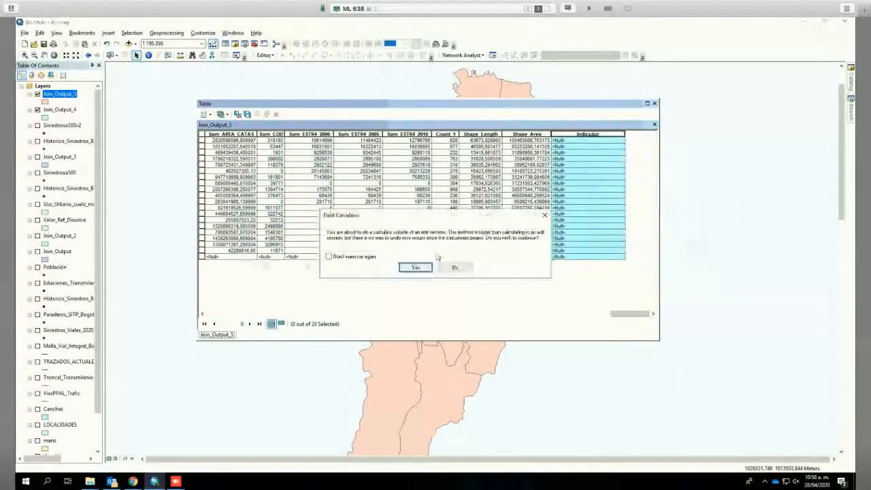
left_click(417, 267)
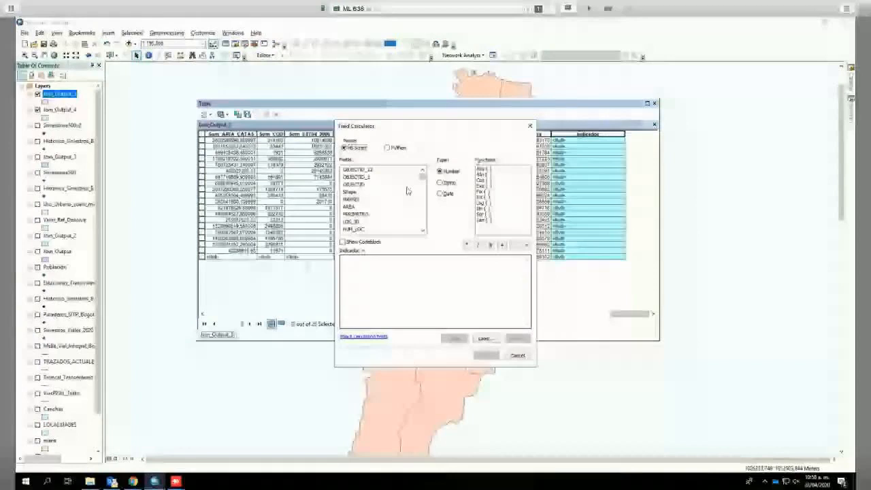
scroll(381, 204, "down", 5)
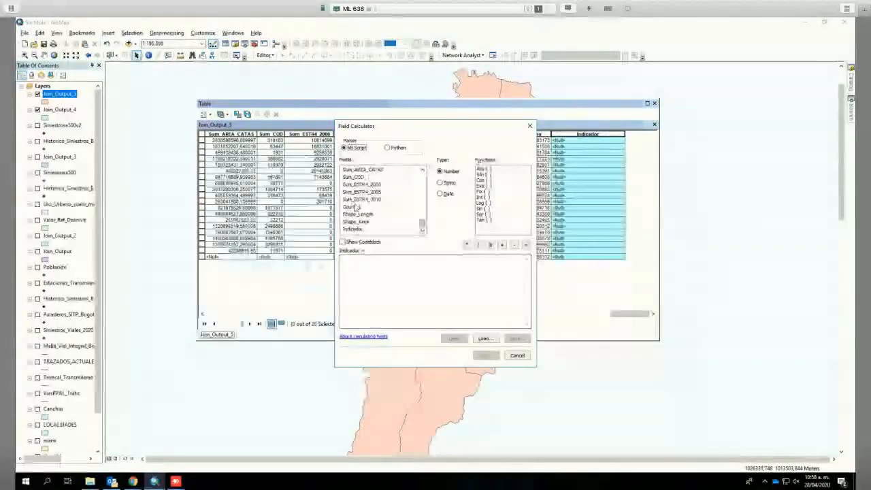
double_click(354, 206)
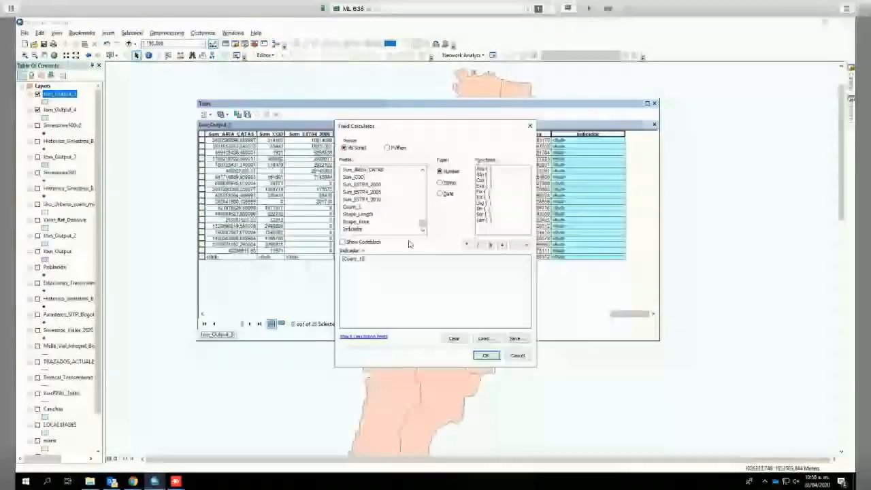
type("/")
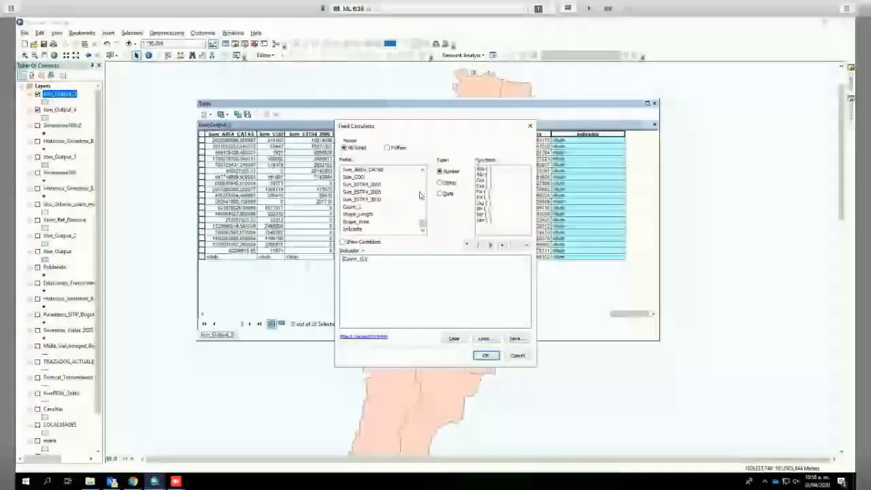
left_click(422, 169)
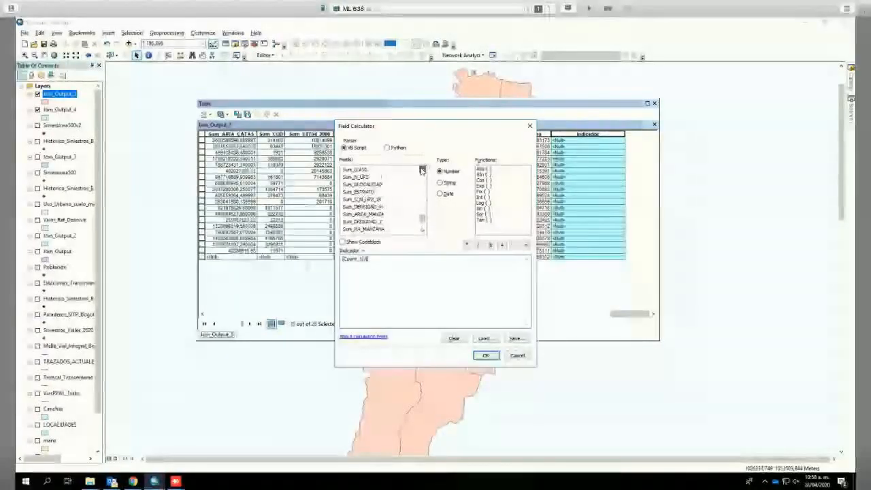
left_click(422, 170)
left_click(422, 170)
left_click(422, 169)
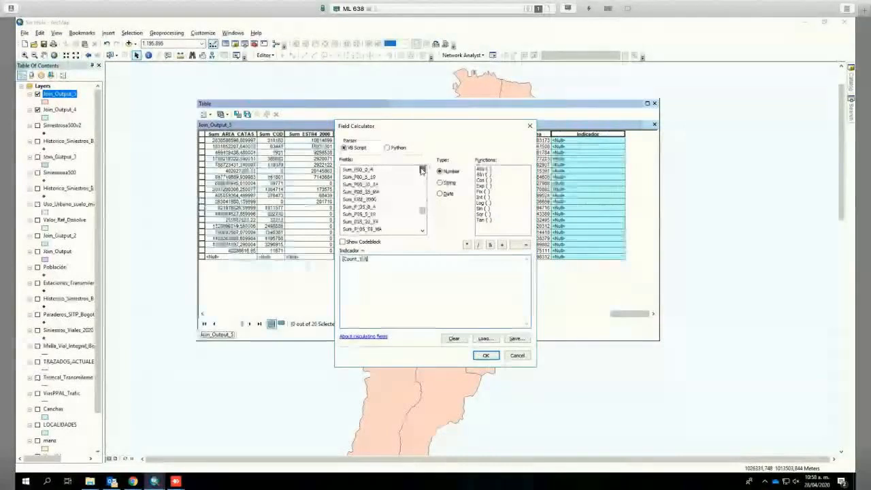
left_click(422, 169)
left_click(422, 170)
left_click(422, 170)
double_click(360, 199)
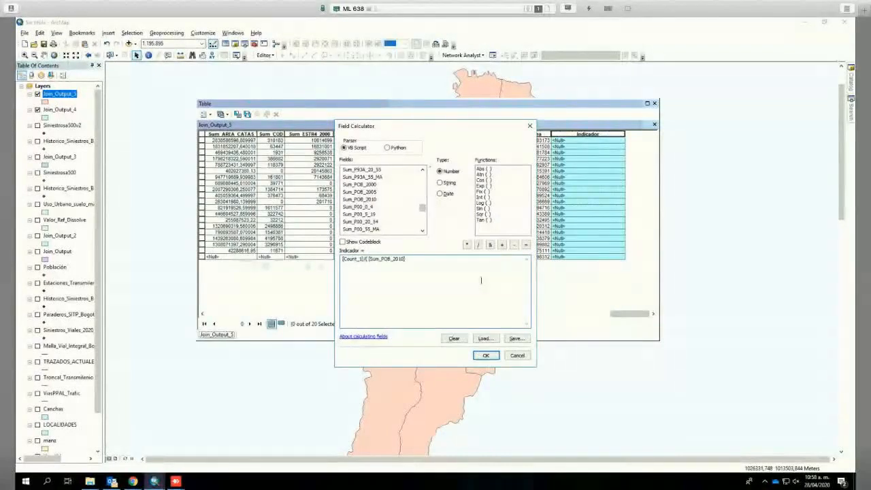
type("100)")
left_click(486, 356)
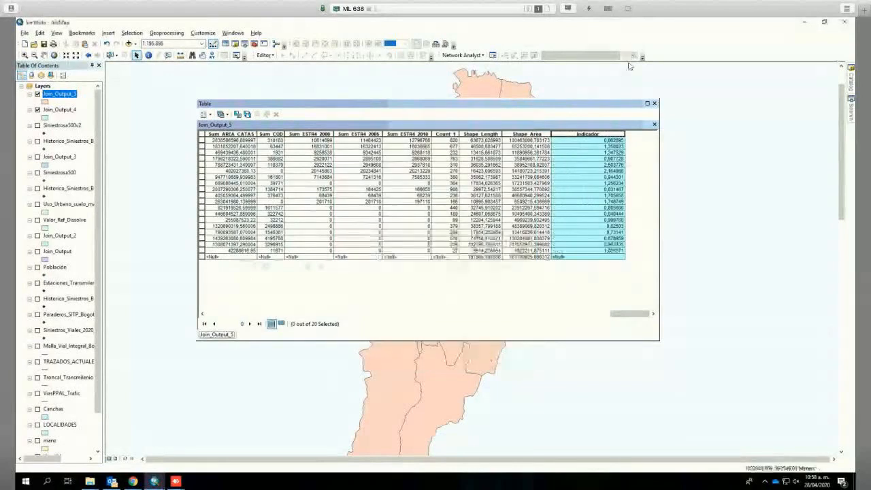
Sort the records by Indicador in descending order, then select the first one and check its locality name and indicator
right_click(617, 133)
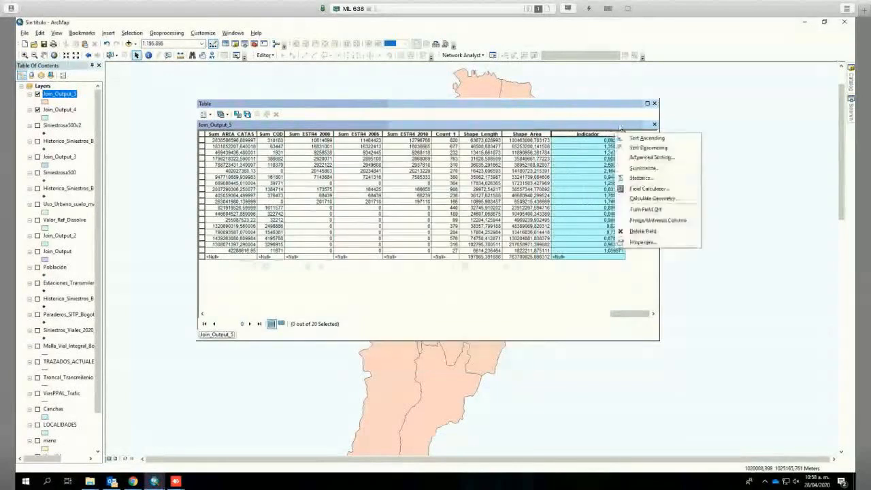
left_click(648, 147)
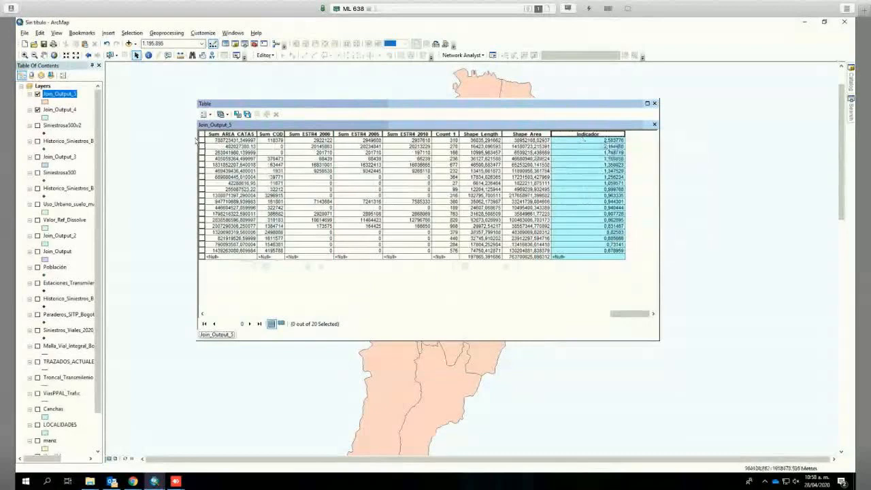
left_click(201, 140)
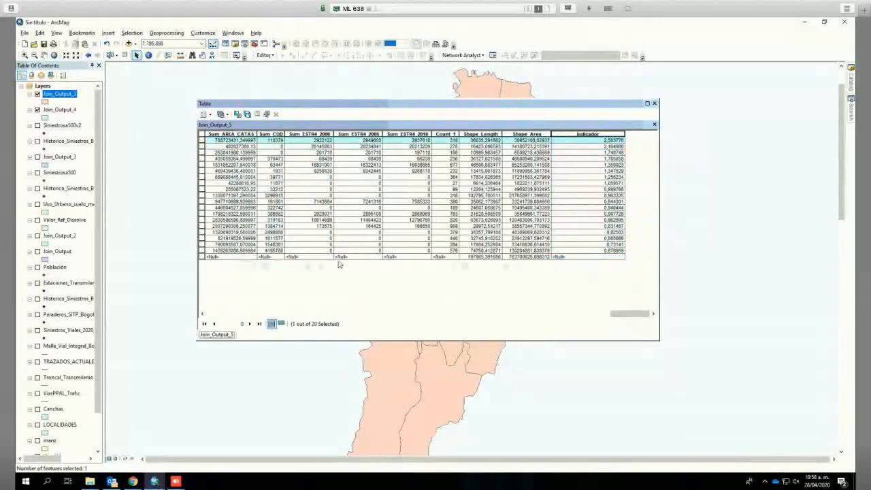
left_click_drag(639, 314, 205, 314)
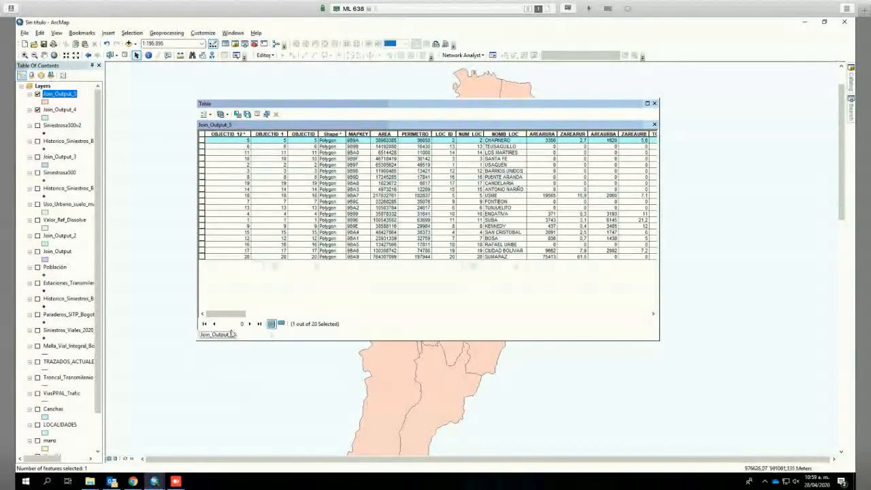
left_click_drag(233, 315, 650, 314)
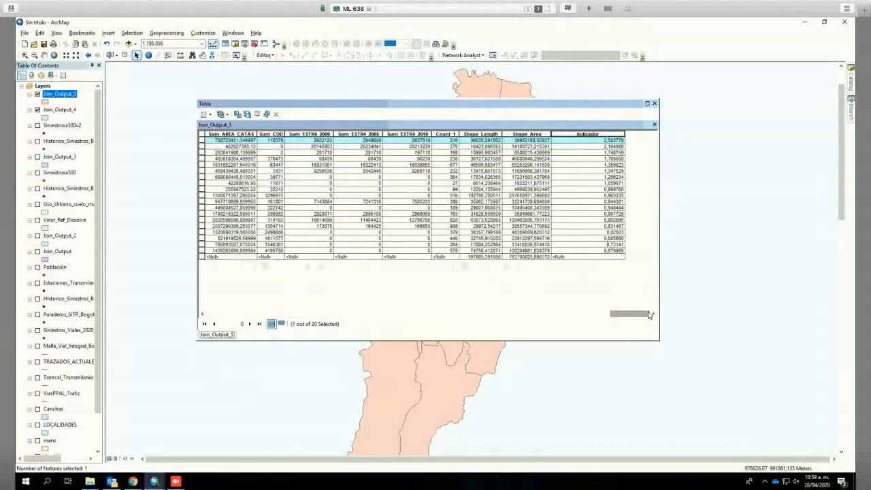